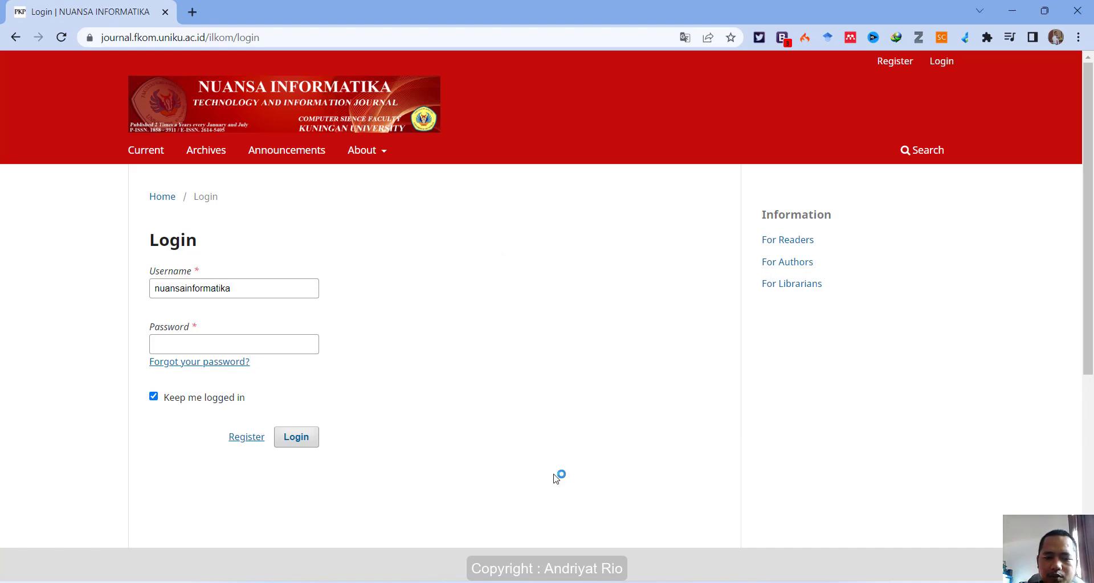
# Switch to the Sticky Notes workflow note and review the CopyEditing and Production entries and their responsible SecEditor/Editor role
pyautogui.moveTo(596, 579)
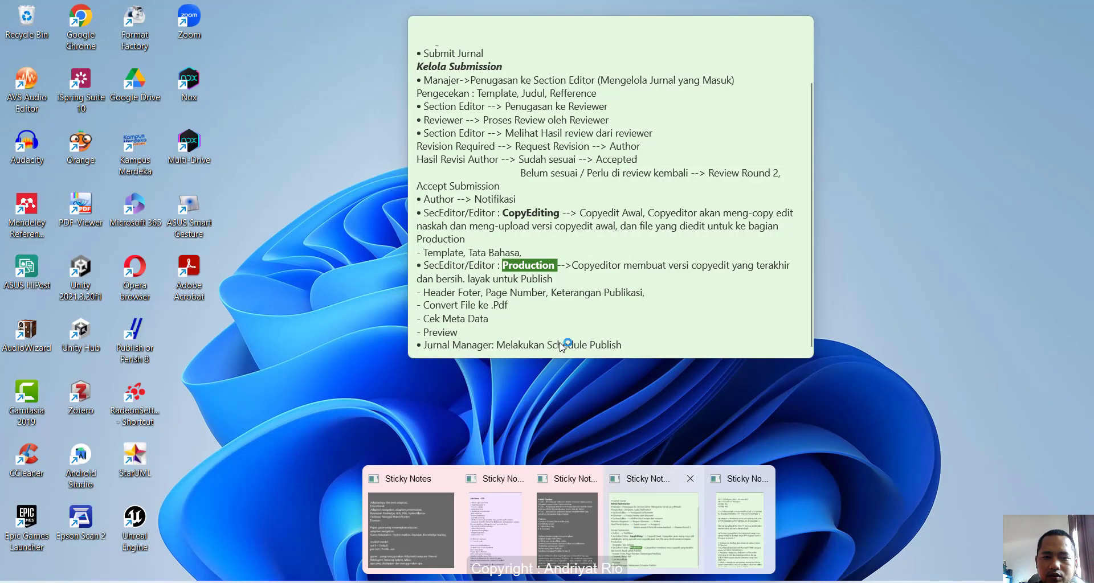
pyautogui.click(622, 529)
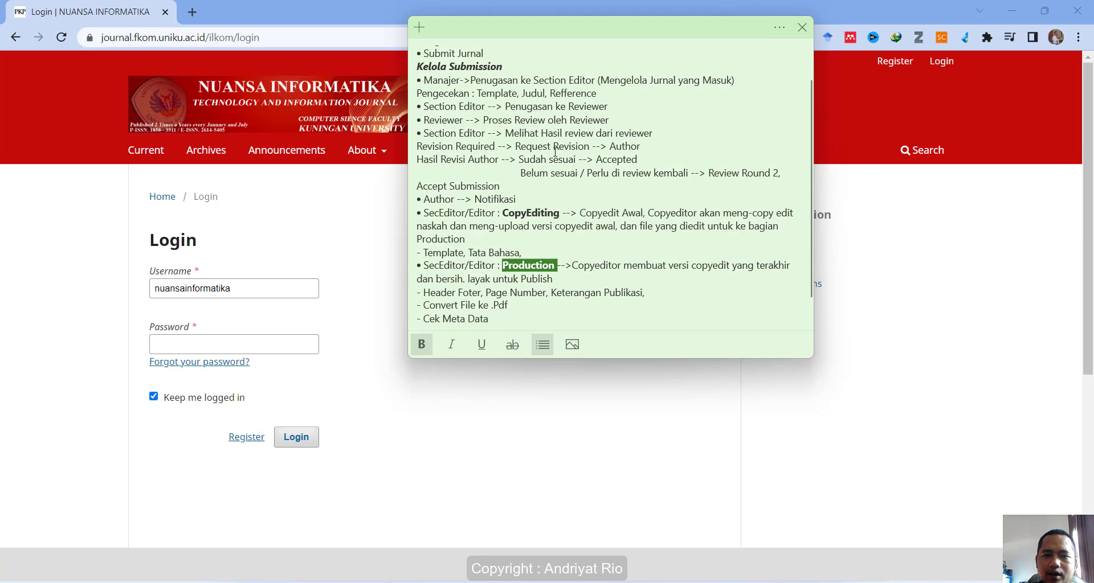
pyautogui.click(555, 150)
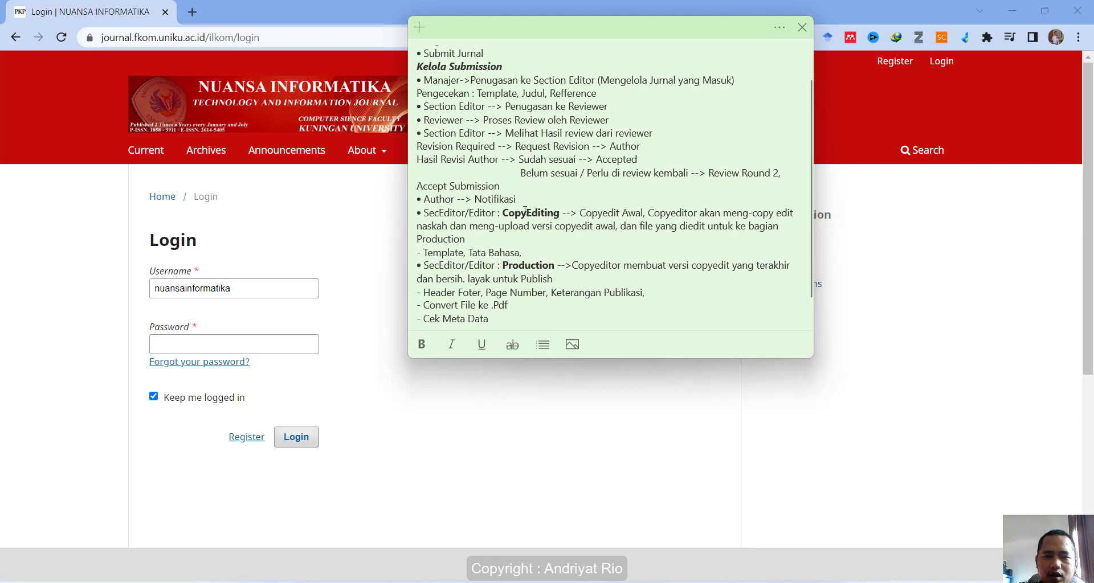
pyautogui.doubleClick(524, 213)
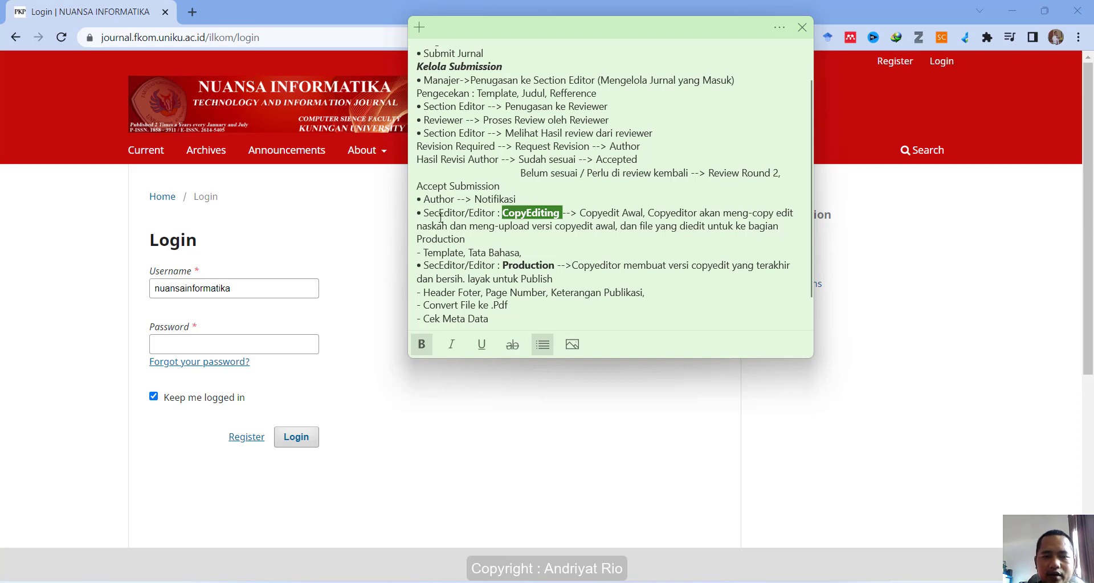
pyautogui.moveTo(435, 212); pyautogui.dragTo(489, 212)
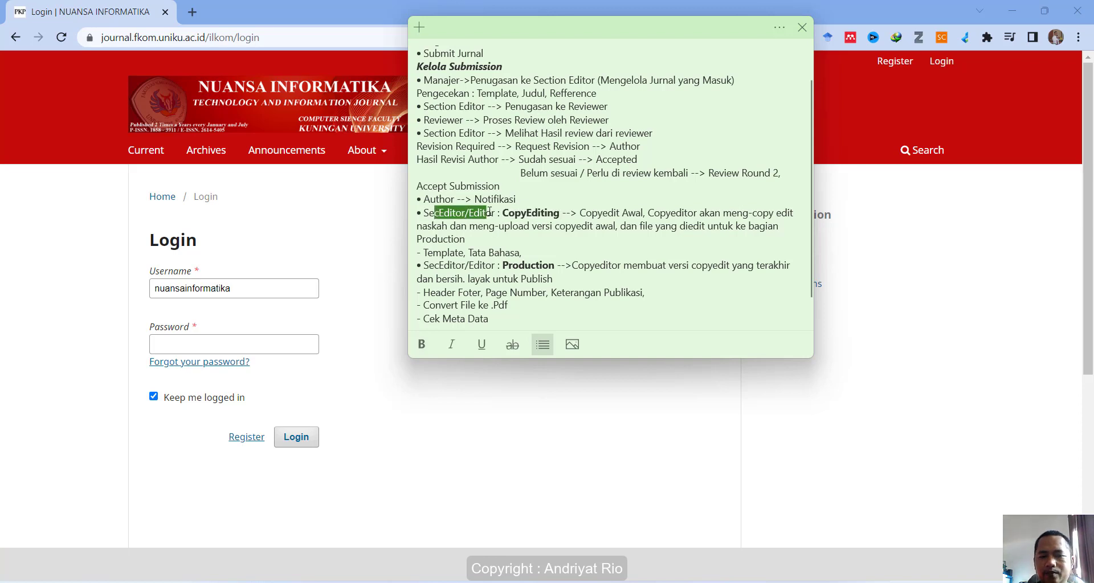
pyautogui.click(493, 229)
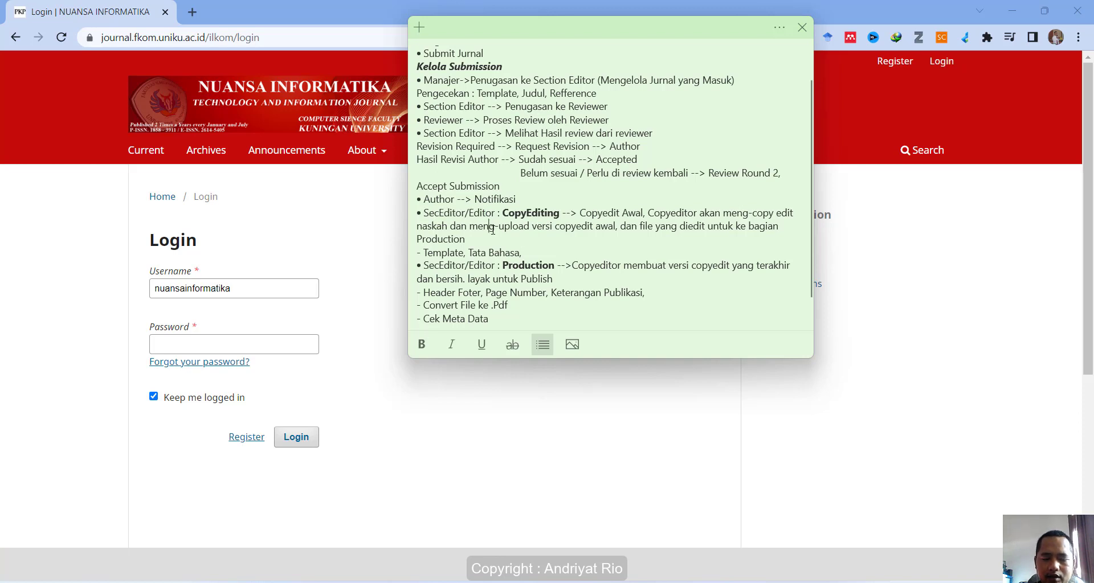
pyautogui.doubleClick(523, 264)
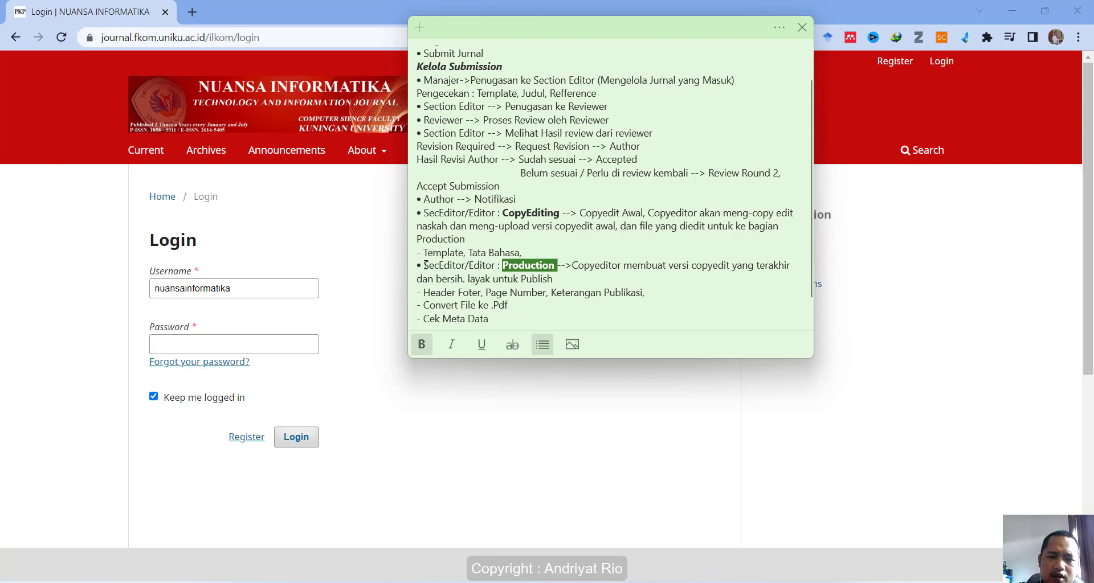
pyautogui.moveTo(425, 266); pyautogui.dragTo(499, 267)
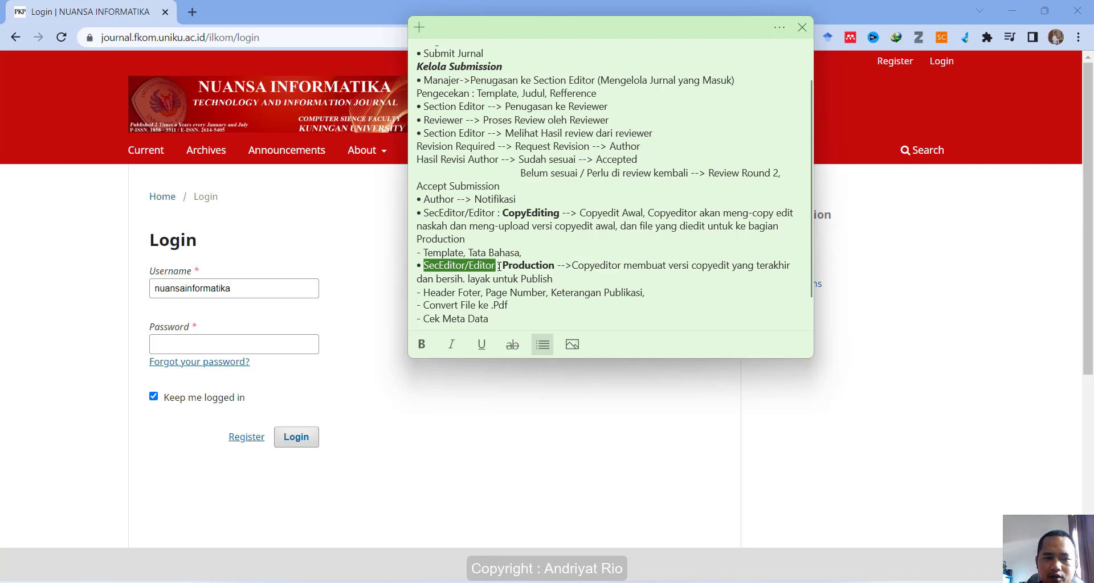
pyautogui.doubleClick(518, 265)
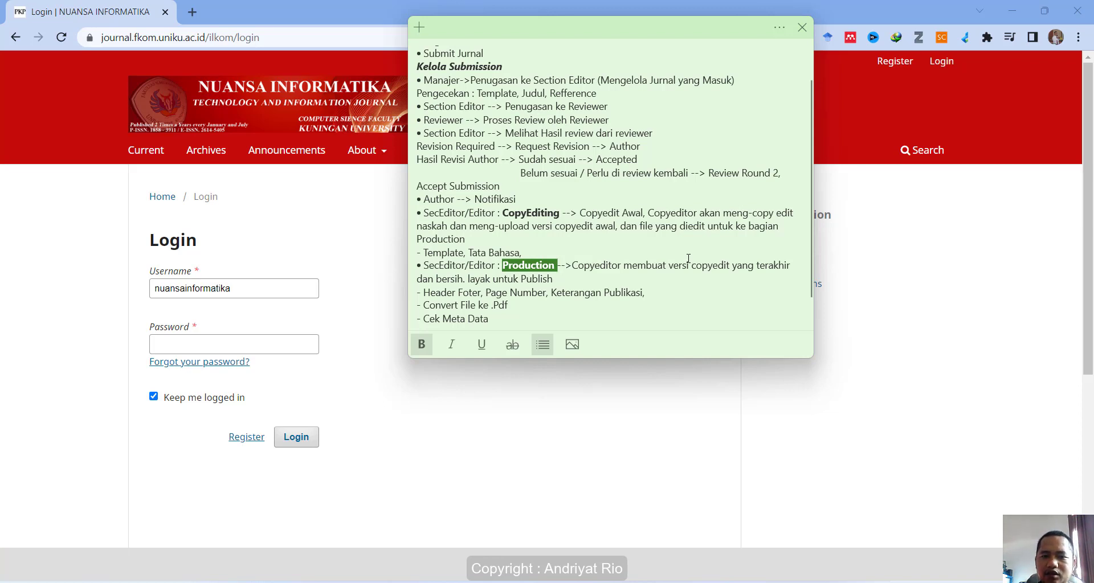
# Read the note's Production checklist, covering header and footer details, PDF conversion, metadata check and preview
pyautogui.click(566, 276)
pyautogui.scroll(-1, 566, 276)
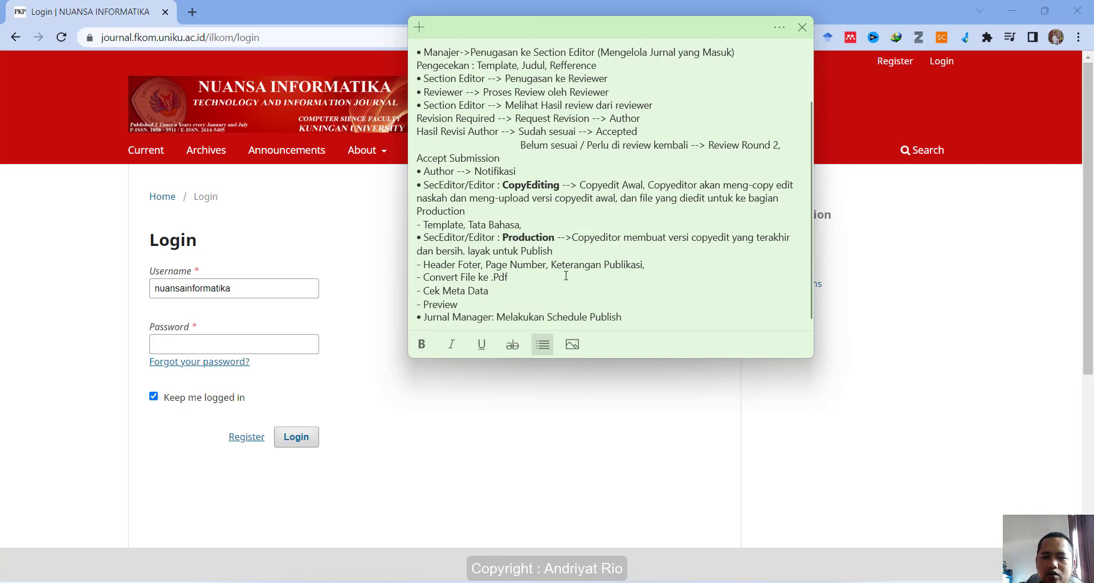
pyautogui.moveTo(429, 265); pyautogui.dragTo(642, 263)
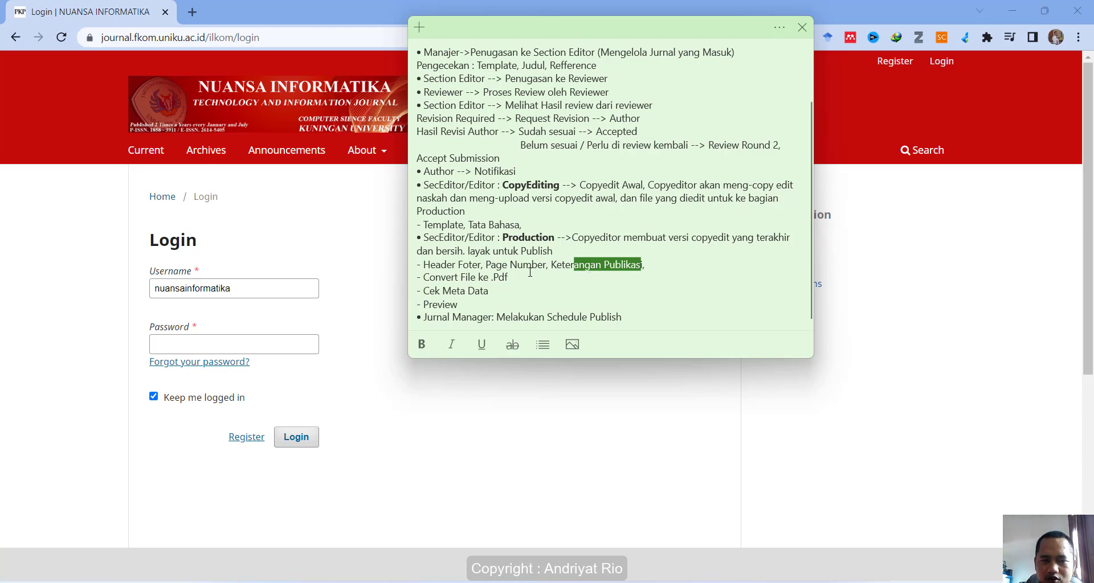
pyautogui.moveTo(509, 277); pyautogui.dragTo(415, 277)
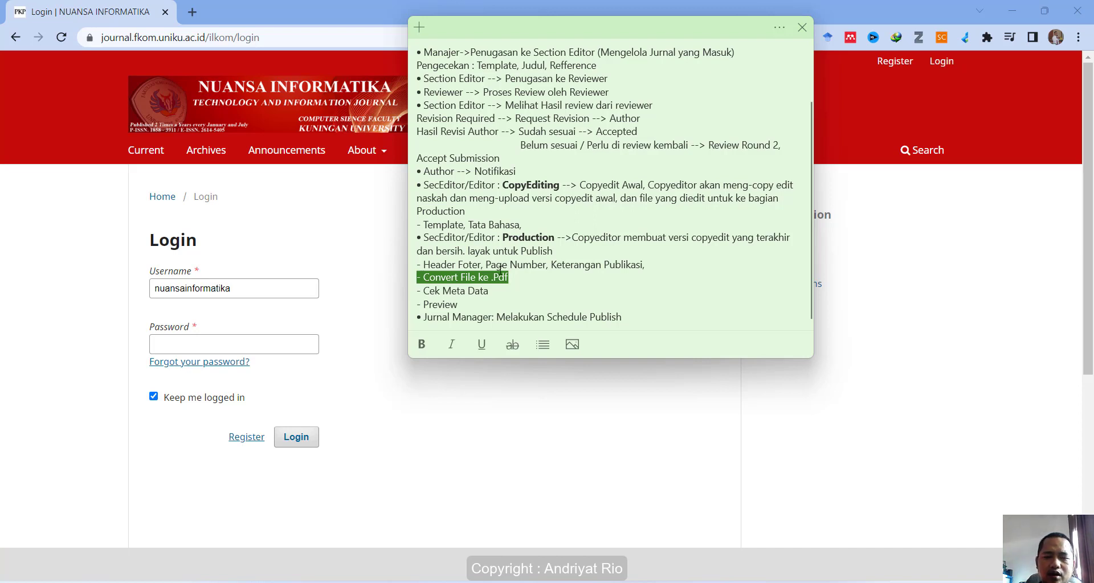
pyautogui.click(477, 291)
pyautogui.moveTo(489, 292); pyautogui.dragTo(420, 285)
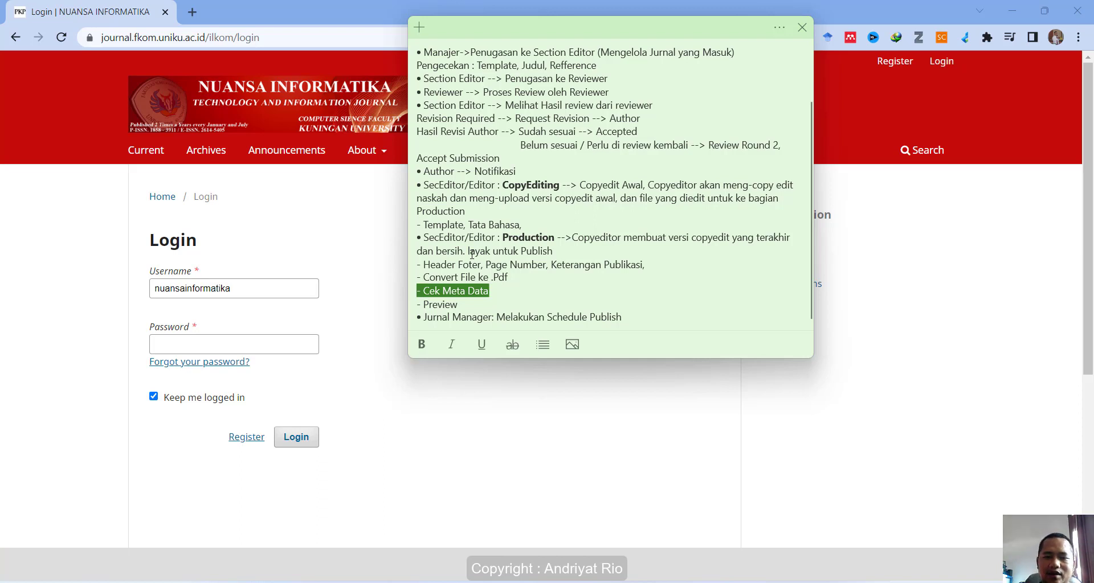
pyautogui.doubleClick(439, 292)
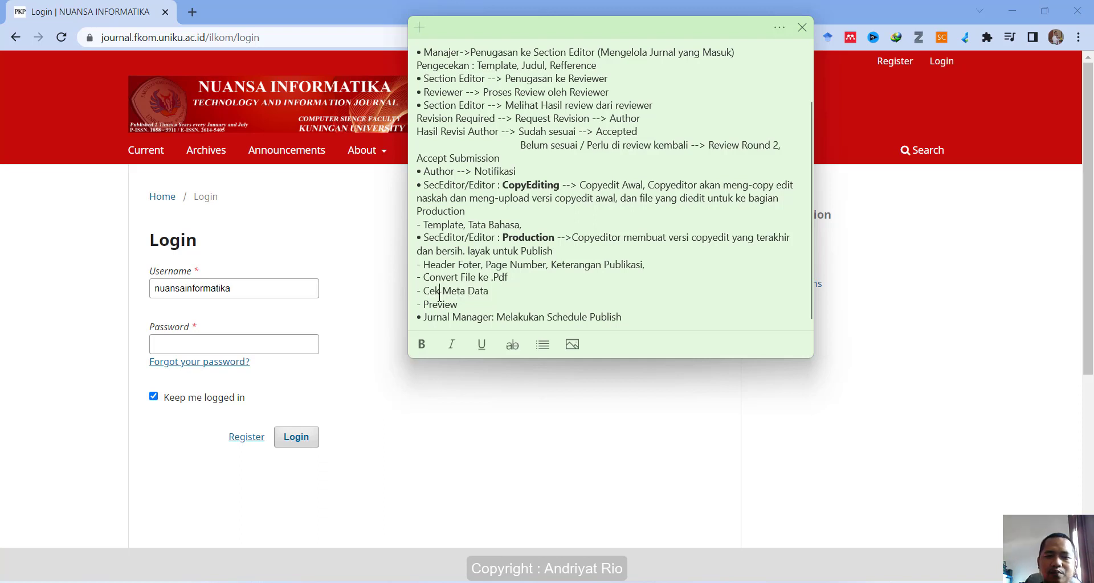
pyautogui.doubleClick(438, 306)
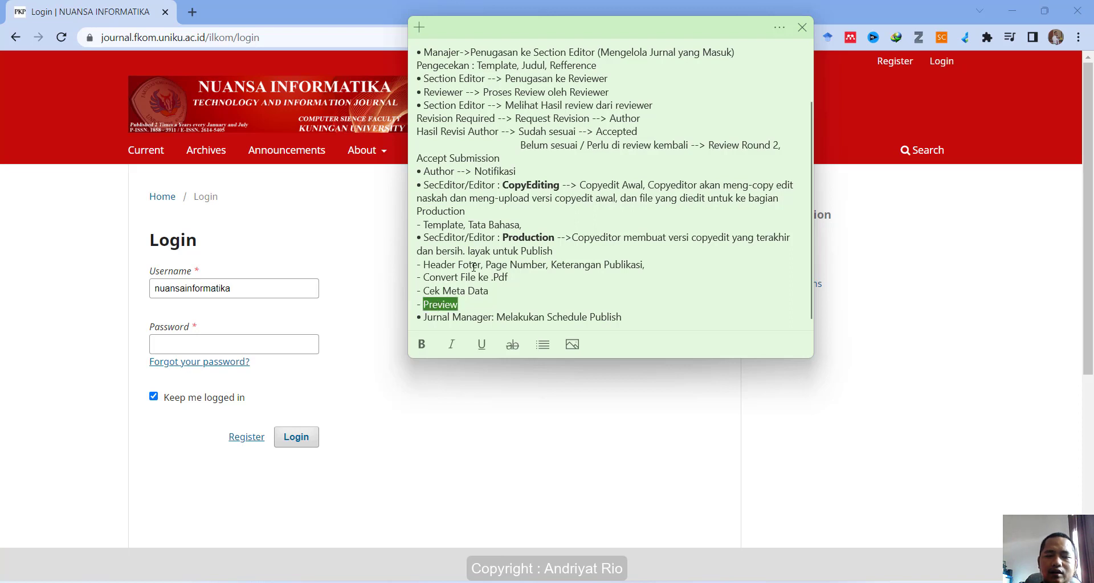
# Switch back to the journal site in Chrome and try to log in with the account password
pyautogui.click(303, 271)
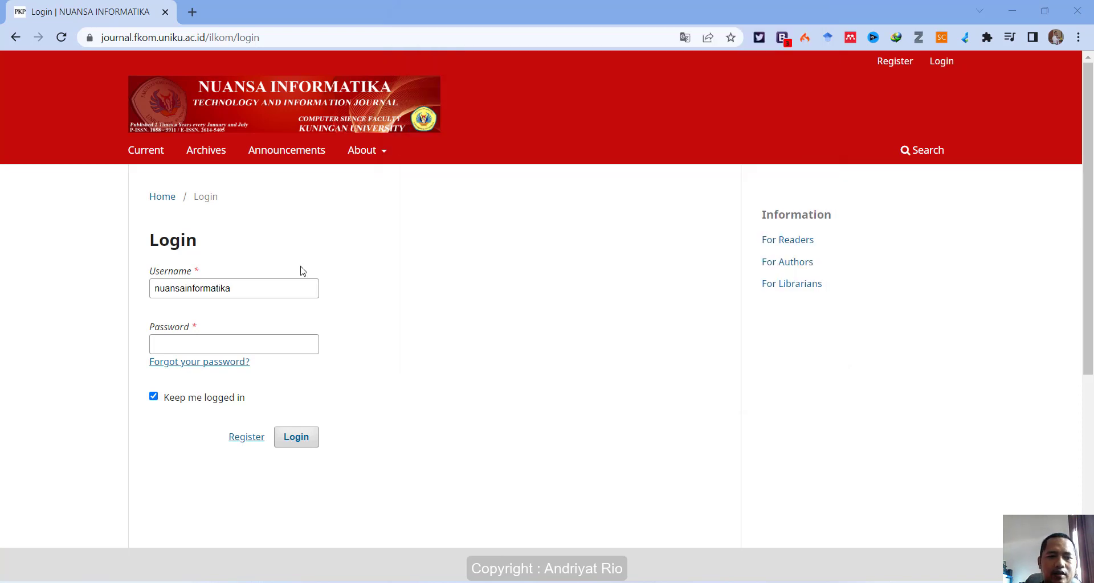
pyautogui.click(160, 341)
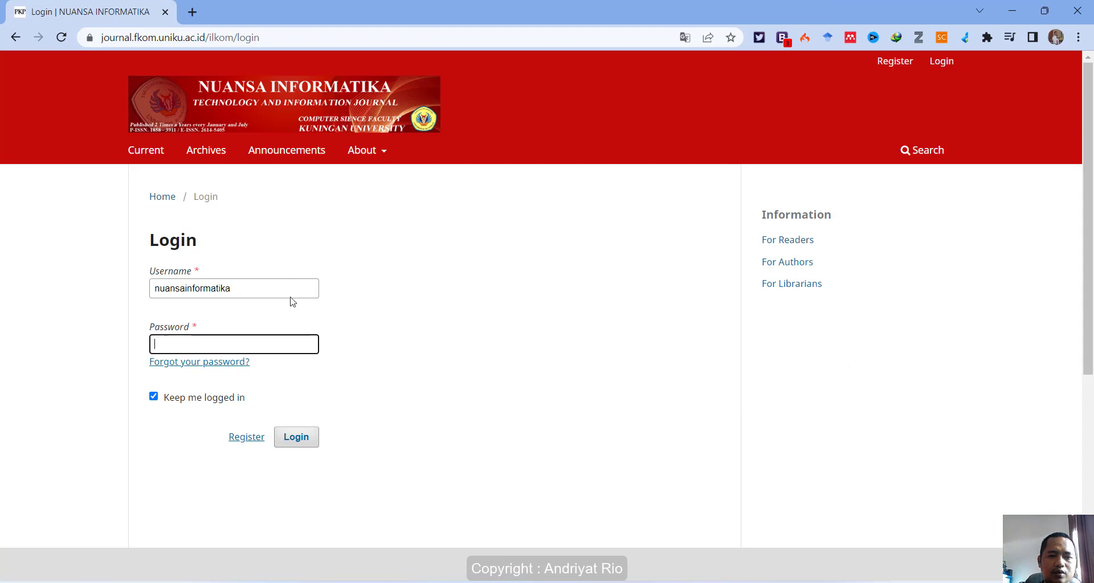
pyautogui.write('••')
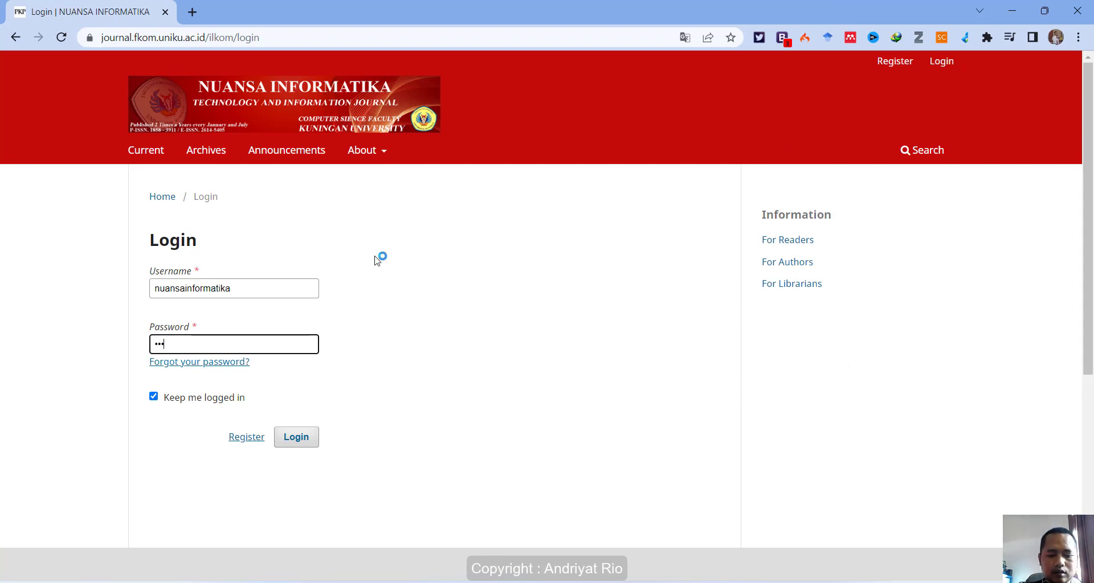
pyautogui.write('••••')
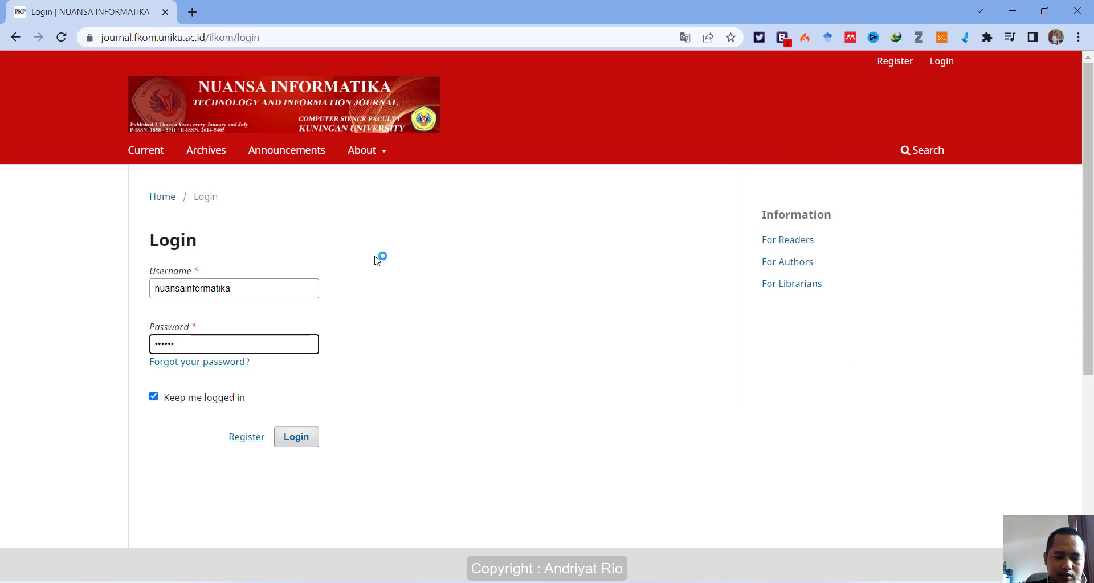
pyautogui.write('•••••')
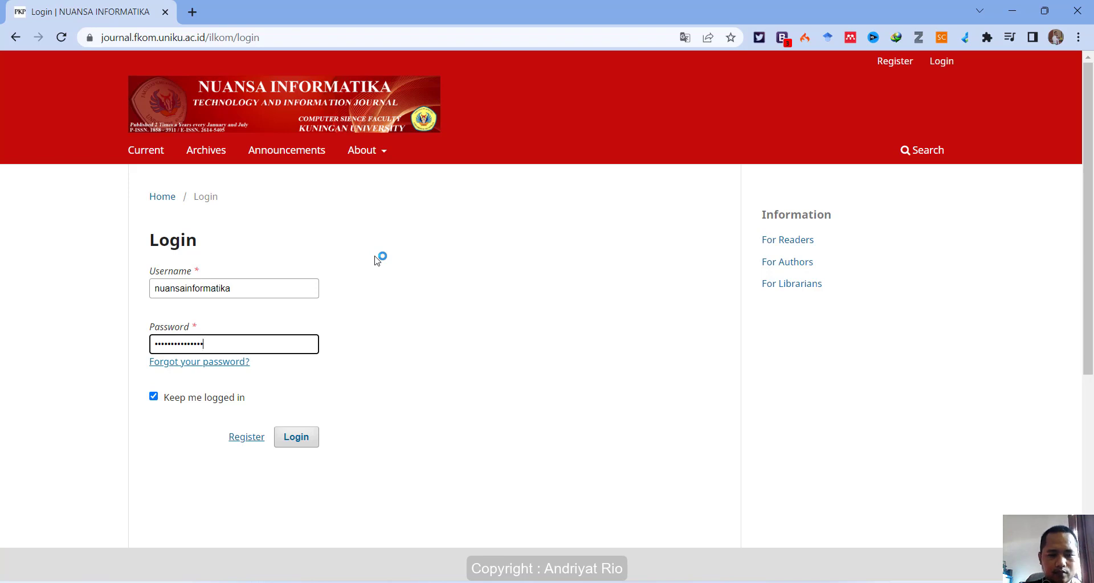
pyautogui.write('••')
pyautogui.press('Return')
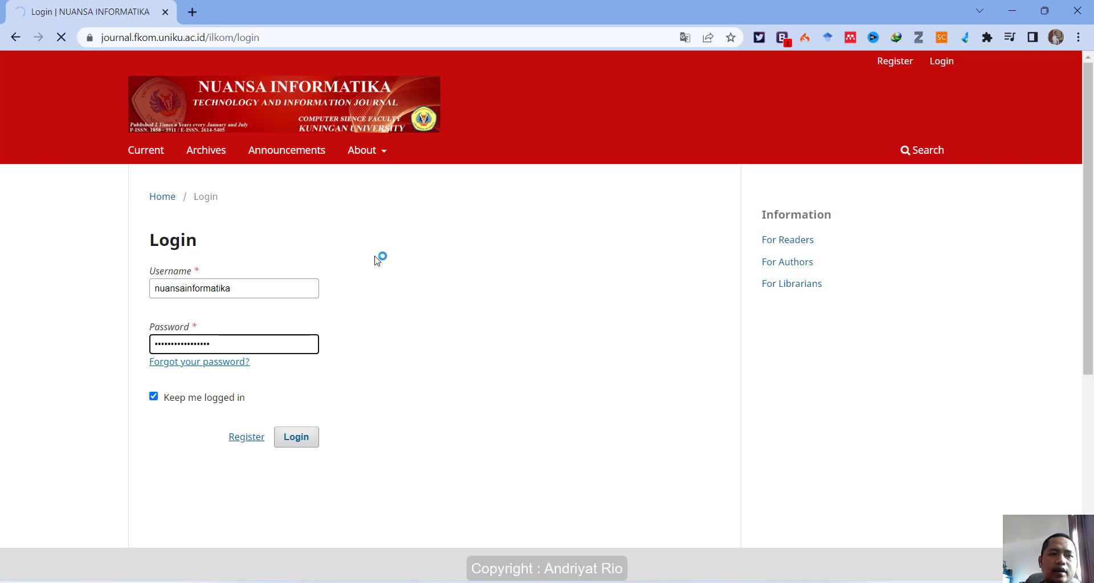
# Re-enter the account password on the login form and sign in to the submissions dashboard
pyautogui.click(210, 289)
pyautogui.click(282, 348)
pyautogui.click(210, 344)
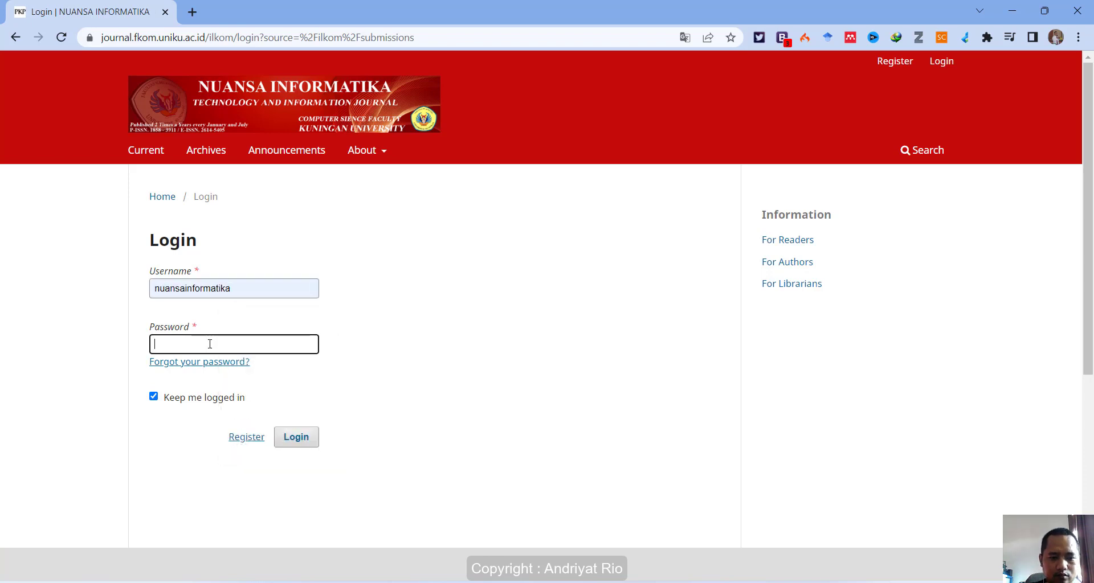
pyautogui.write('••••••••••••••••')
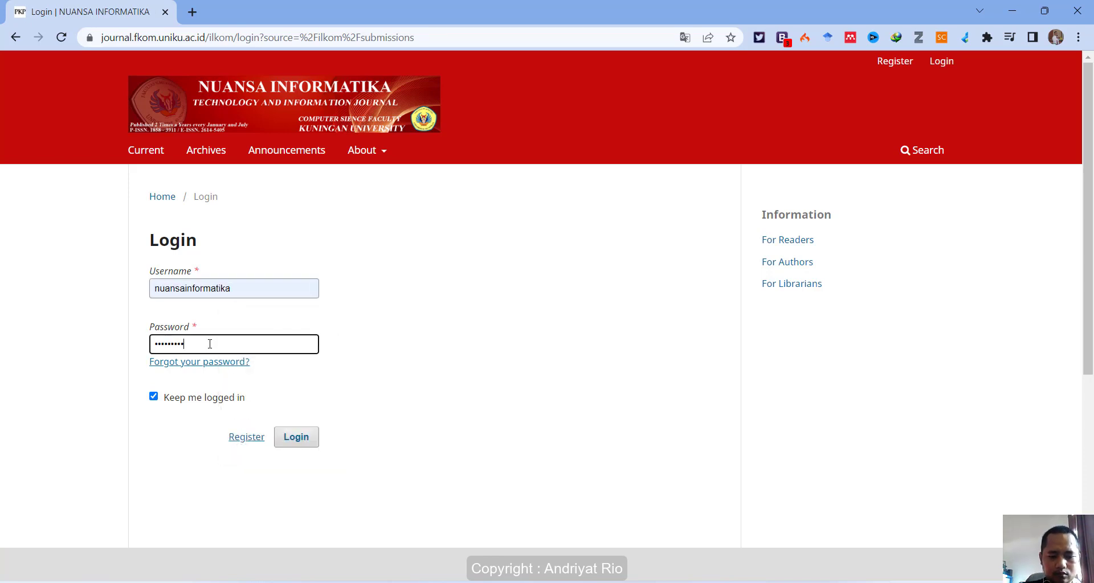
pyautogui.press('Return')
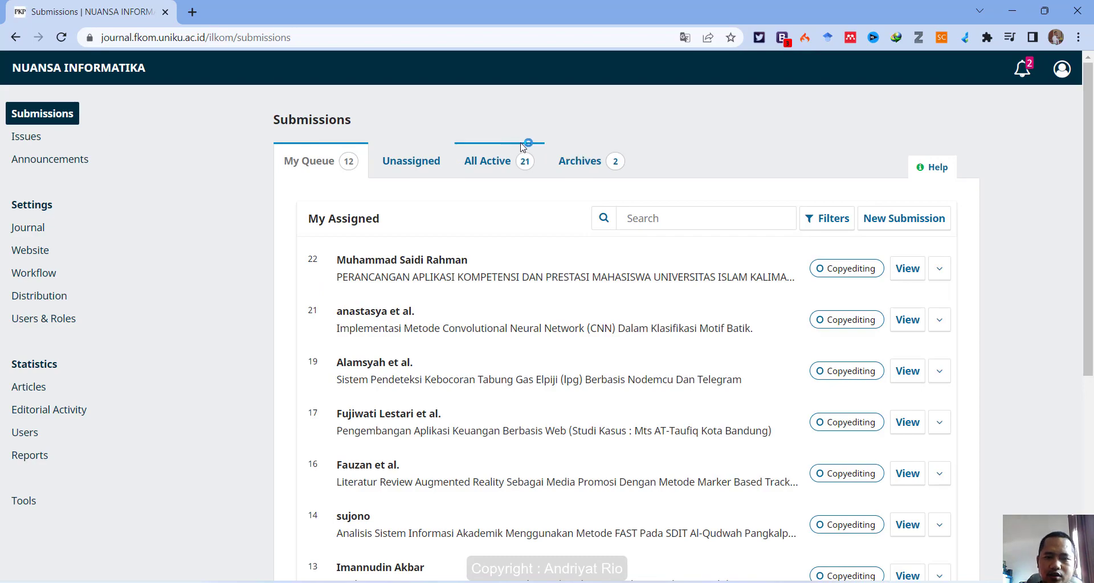
# Show all active submissions and open submission 8, which is in the Production stage
pyautogui.click(465, 169)
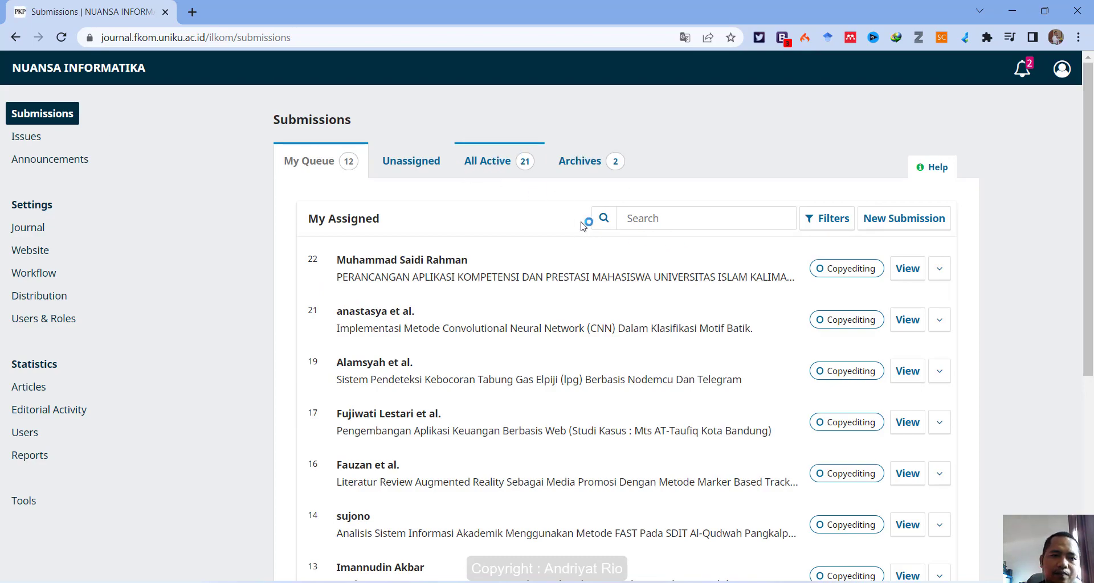
pyautogui.scroll(-10, 583, 227)
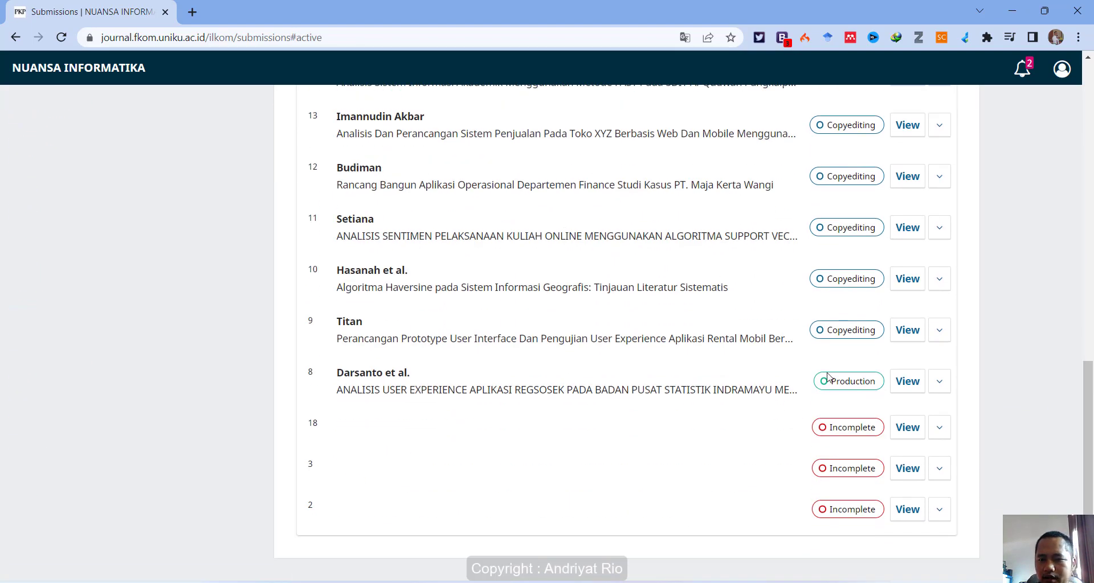
pyautogui.click(906, 385)
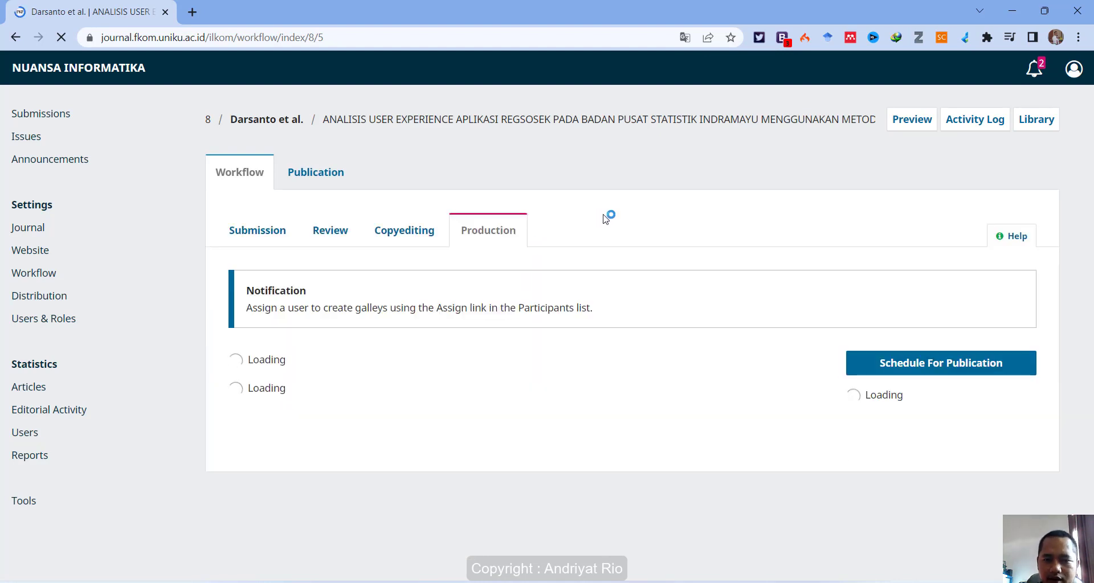
# Download the production-ready Revisi3 manuscript, open it in Word and dismiss the proofing notice
pyautogui.scroll(-2, 604, 219)
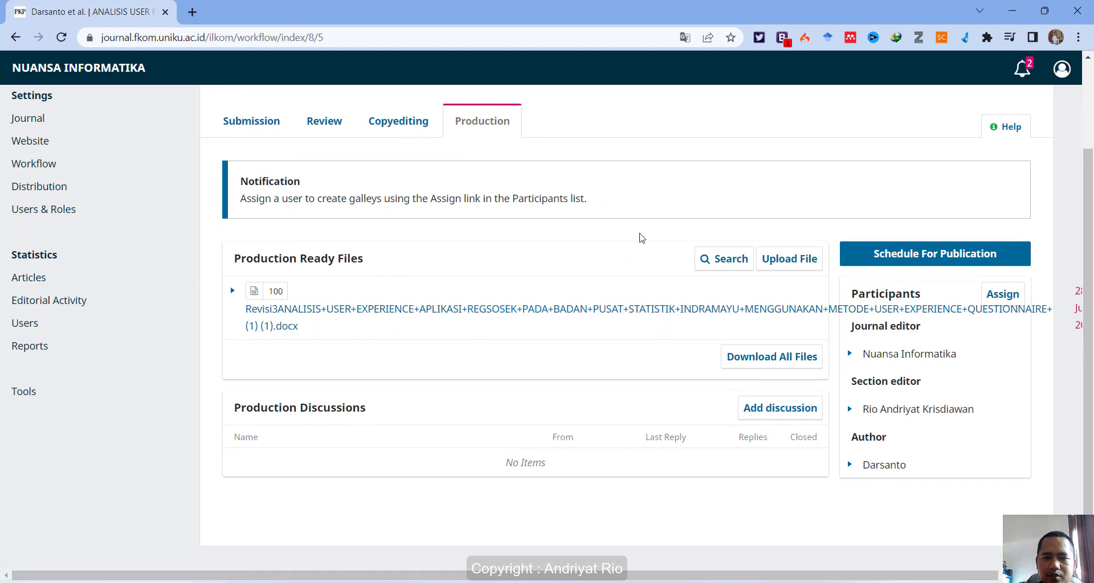
pyautogui.click(622, 312)
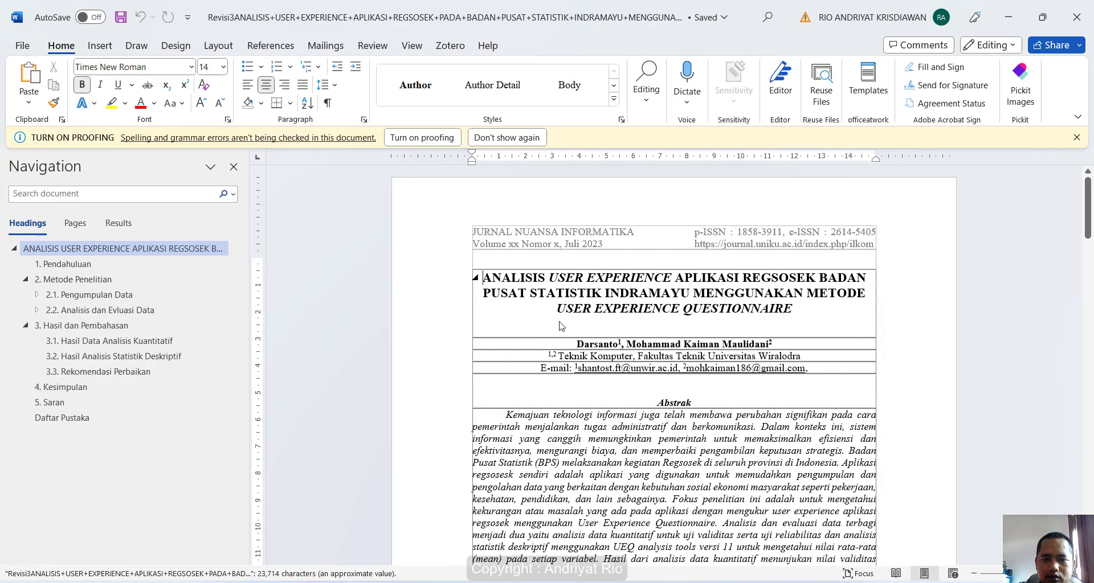
pyautogui.click(1077, 137)
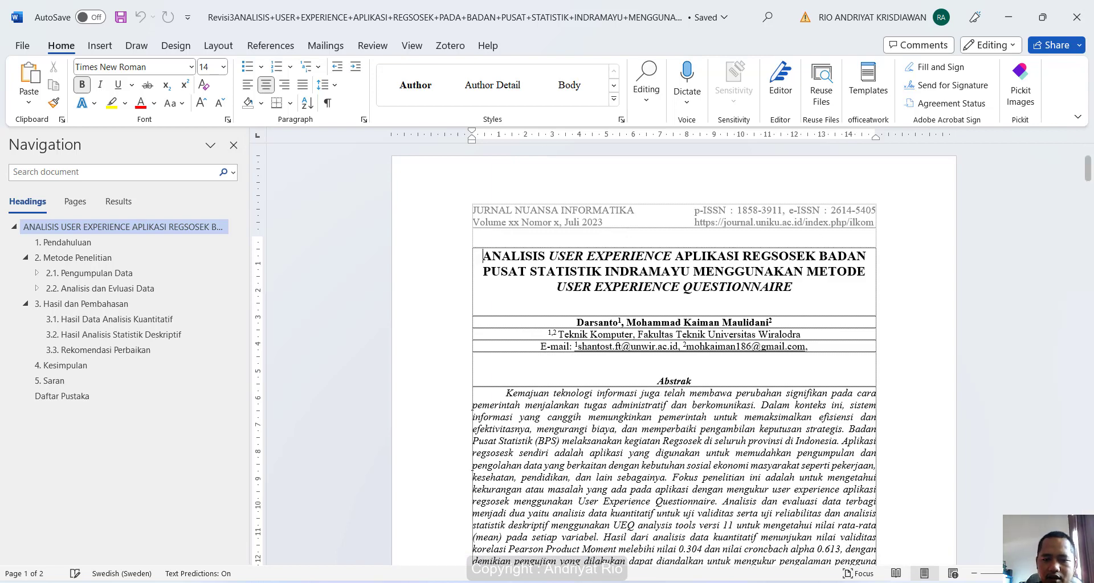
# Check the workflow note's item on header, footer, page number and publication details, and return to the Word manuscript
pyautogui.click(638, 547)
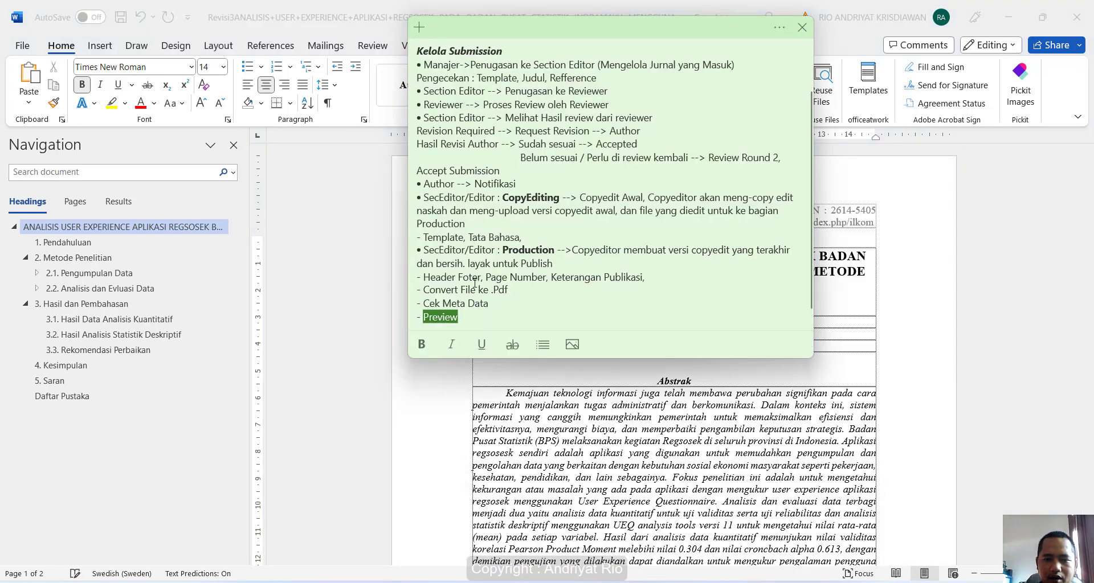
pyautogui.click(459, 277)
pyautogui.moveTo(424, 278); pyautogui.dragTo(658, 279)
pyautogui.click(935, 278)
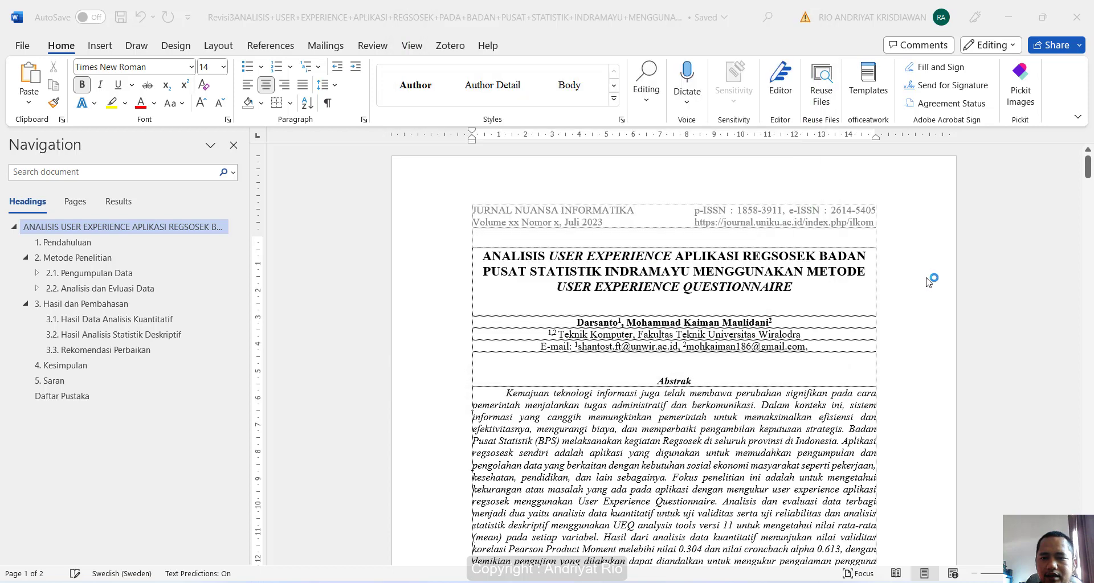
# Fill in the publication details in the first page's header with volume 17 and issue number 2
pyautogui.doubleClick(573, 212)
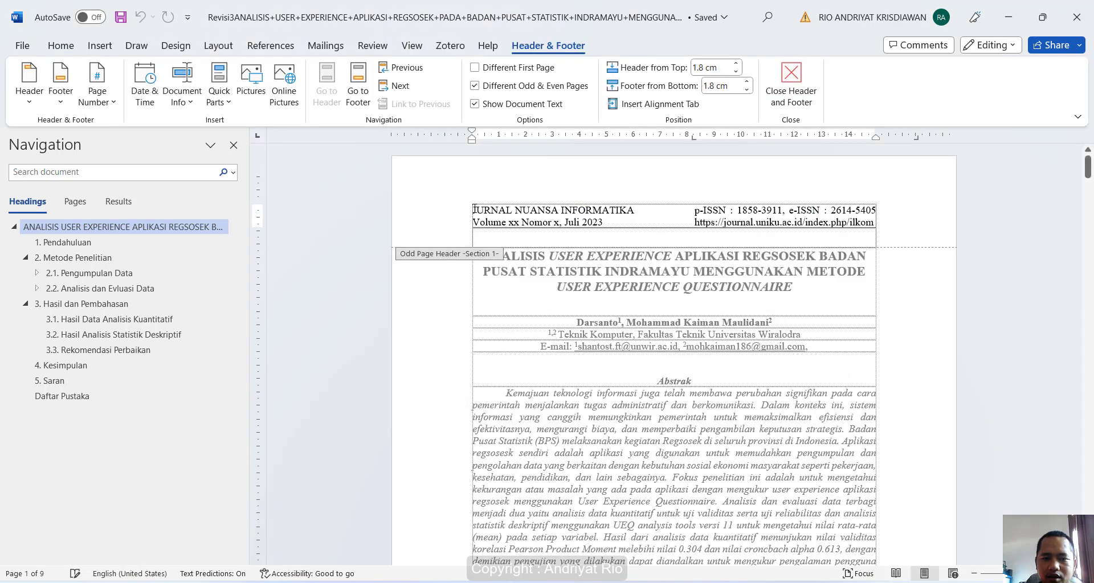
pyautogui.moveTo(474, 209); pyautogui.dragTo(634, 210)
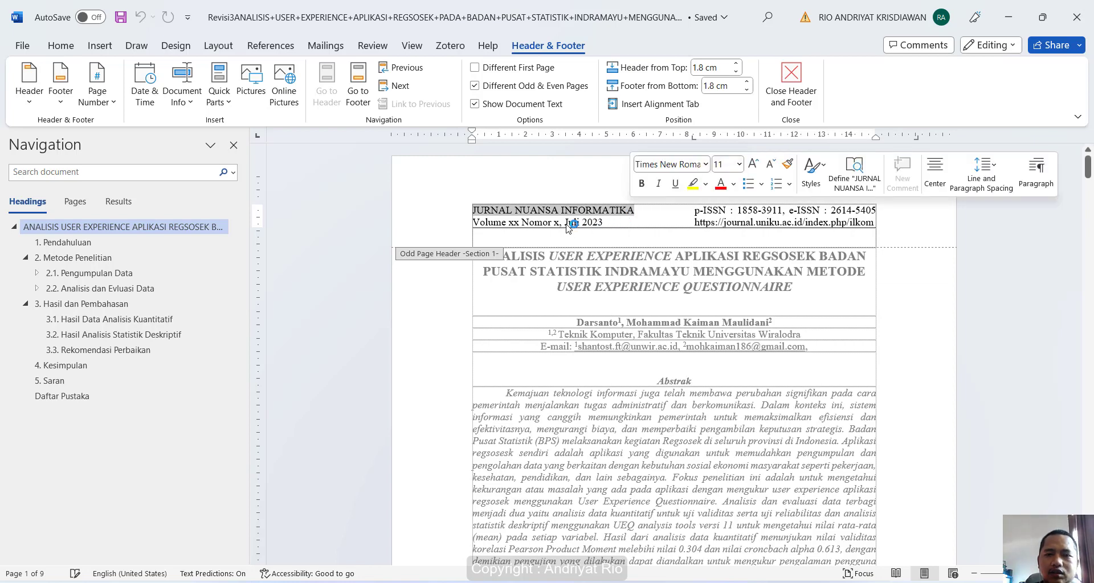
pyautogui.doubleClick(514, 222)
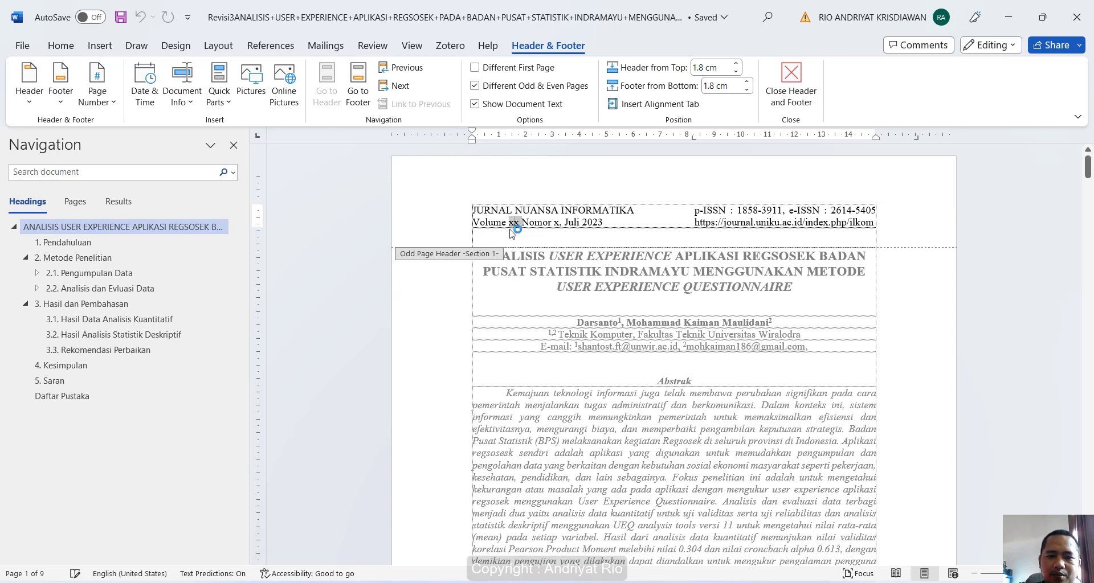
pyautogui.write('17')
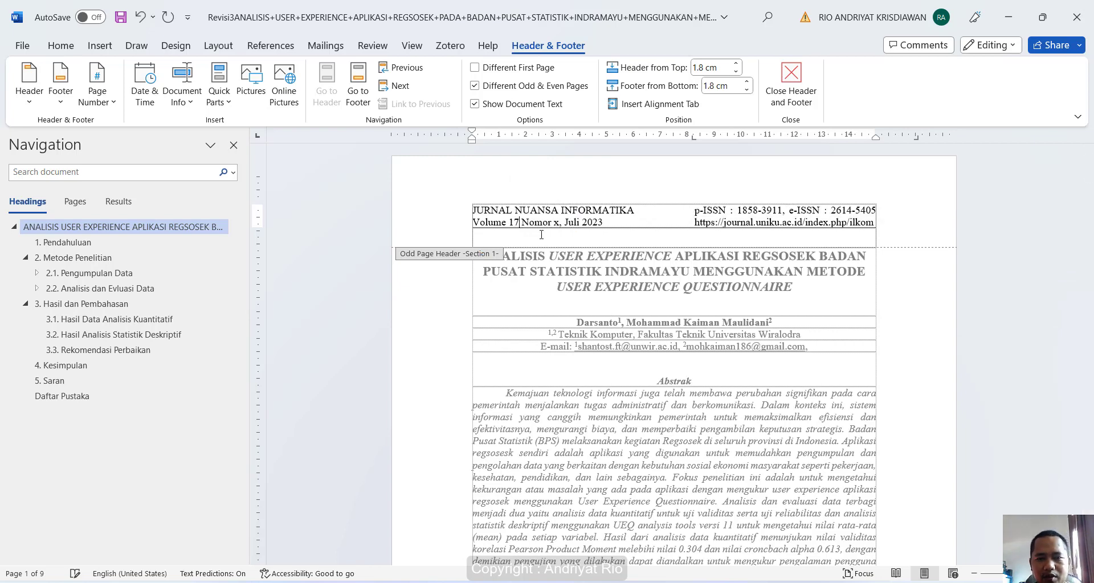
pyautogui.doubleClick(555, 222)
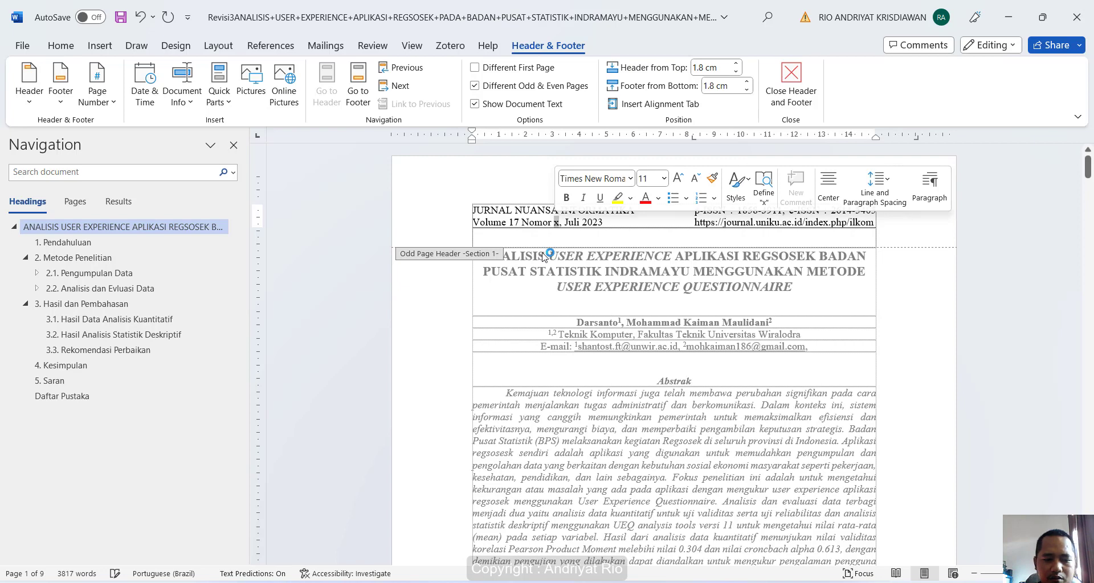
pyautogui.write('2')
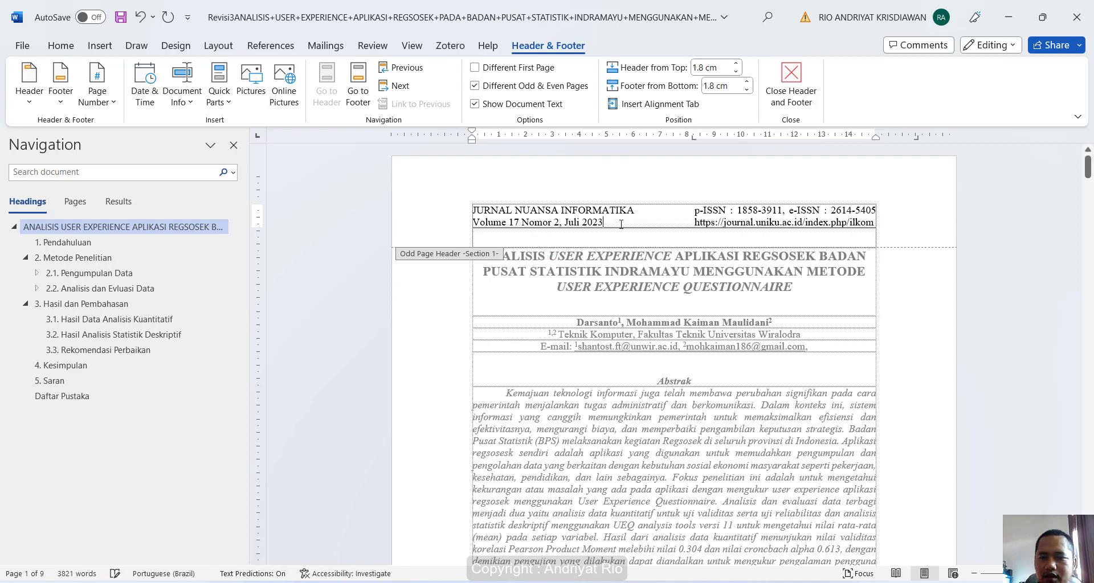
# Replace the odd-page header with the NUANSA INFORMATIKA header table for Volume 17 Nomor 2, Juli 2023, and return to the body text
pyautogui.hotkey('alt', 'Tab')
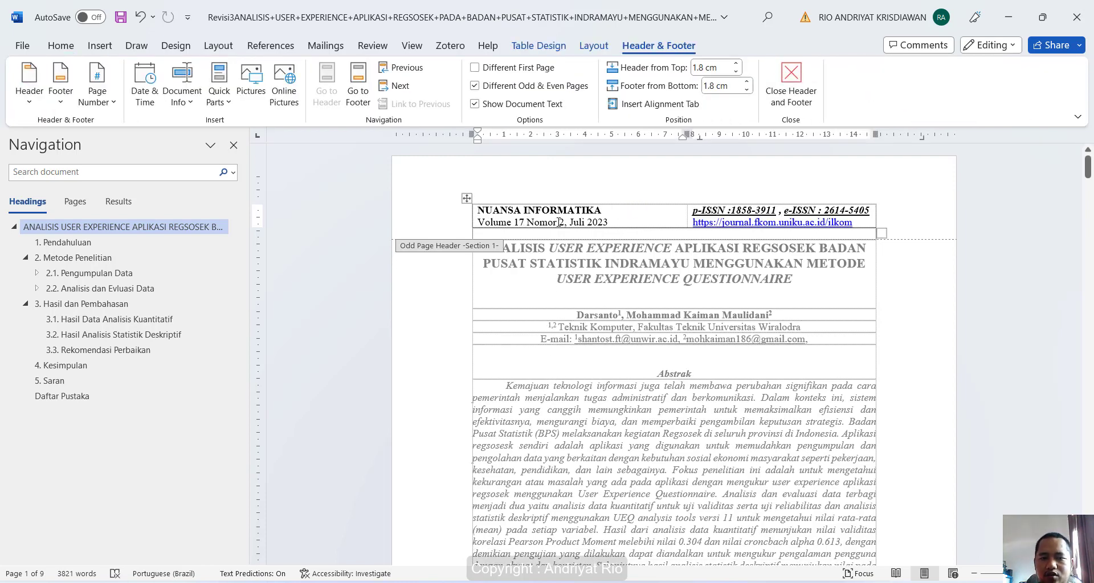
pyautogui.moveTo(564, 222); pyautogui.dragTo(526, 222)
pyautogui.doubleClick(582, 222)
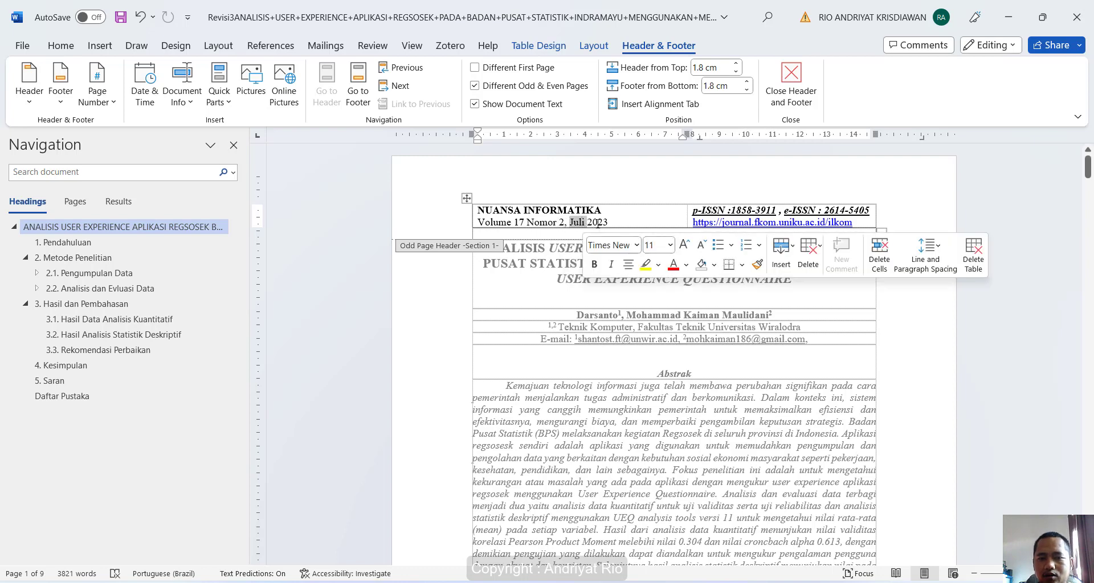
pyautogui.doubleClick(598, 222)
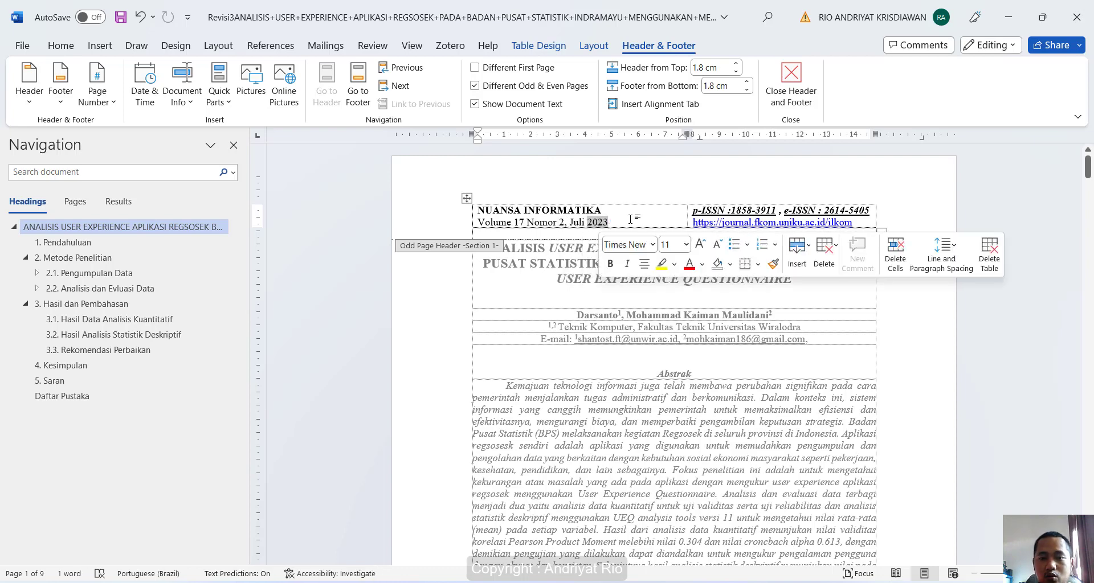
pyautogui.doubleClick(707, 309)
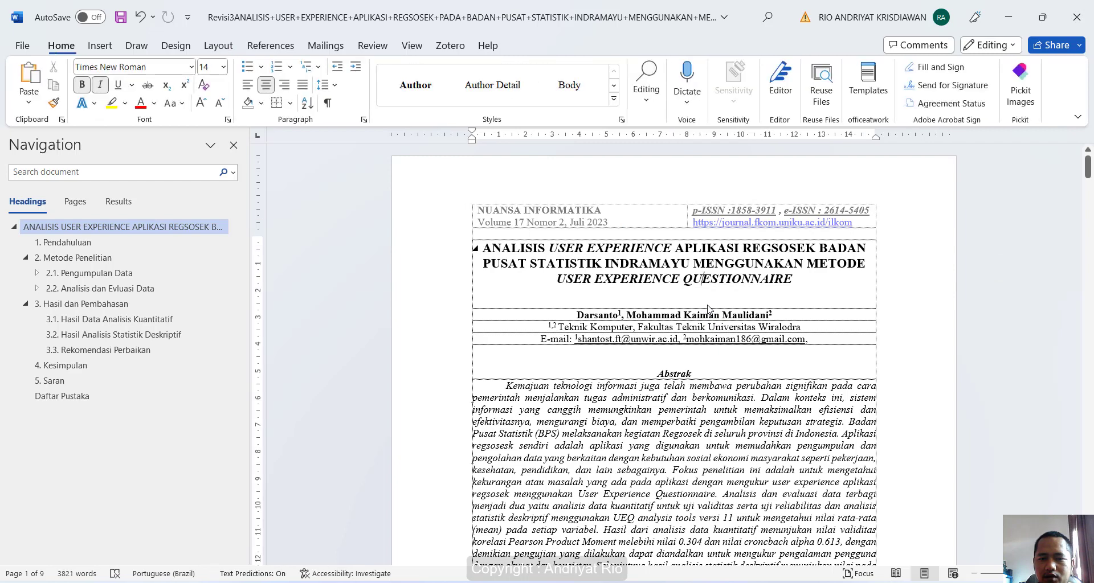
# Check the workflow note's page number item, and replace the odd-page footer's number with the bottom-of-page Plain Number 3 style
pyautogui.scroll(-3, 653, 295)
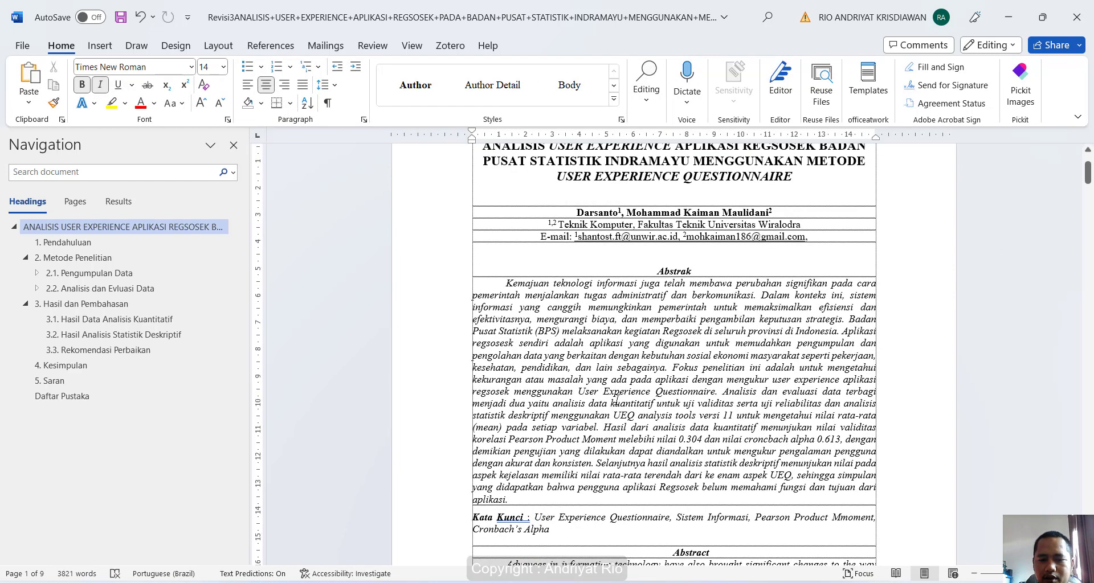
pyautogui.moveTo(570, 580)
pyautogui.click(640, 553)
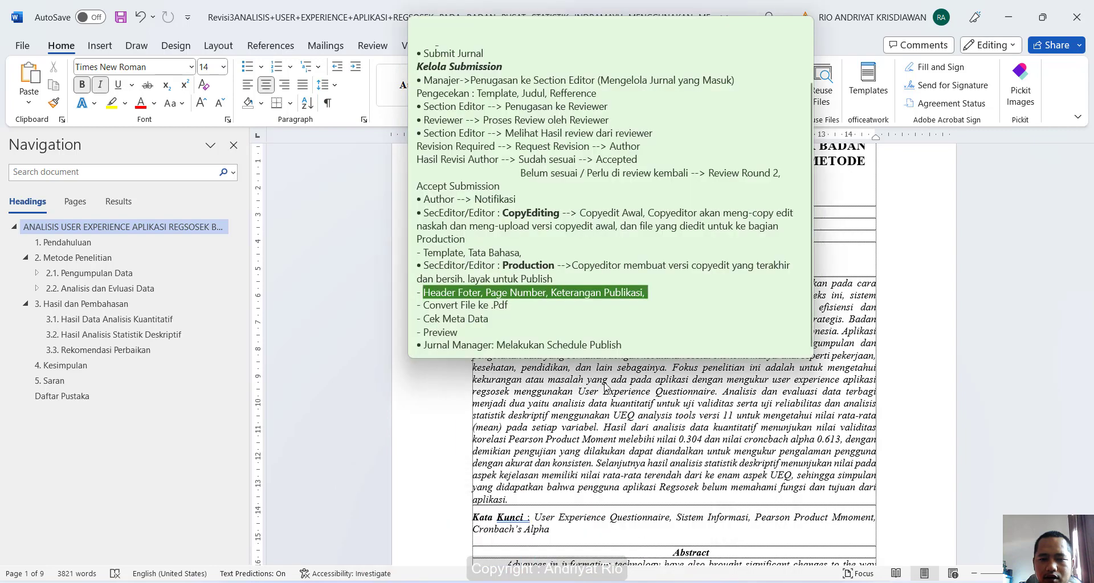
pyautogui.scroll(-10, 654, 380)
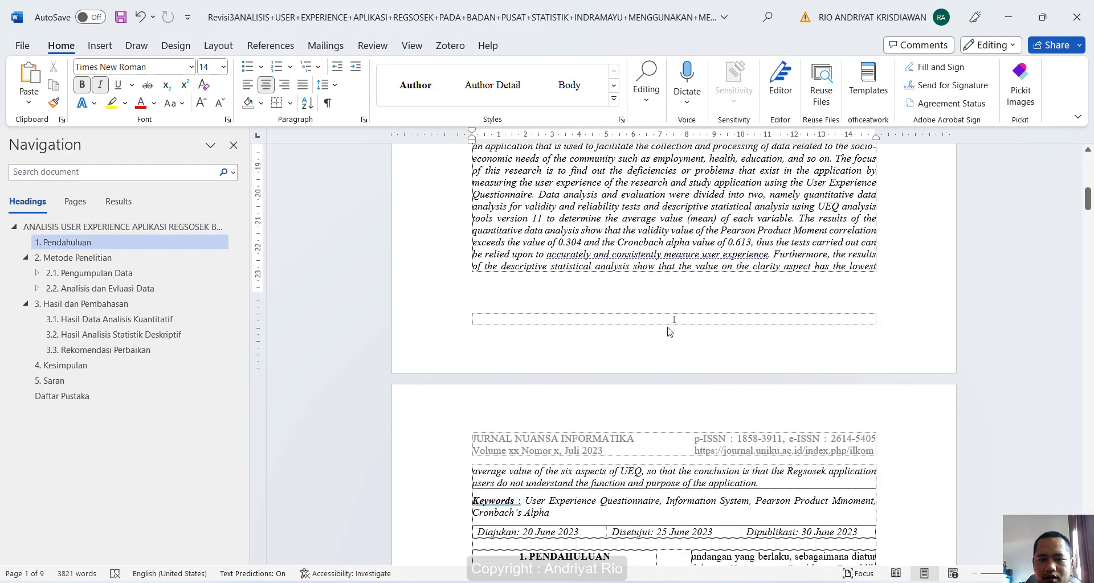
pyautogui.doubleClick(671, 323)
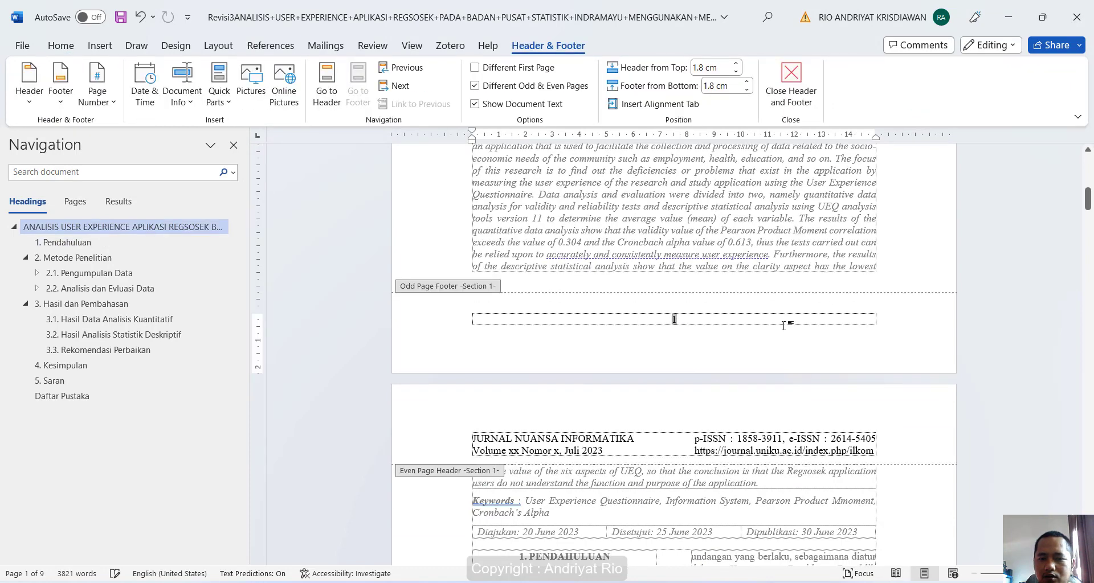
pyautogui.click(103, 104)
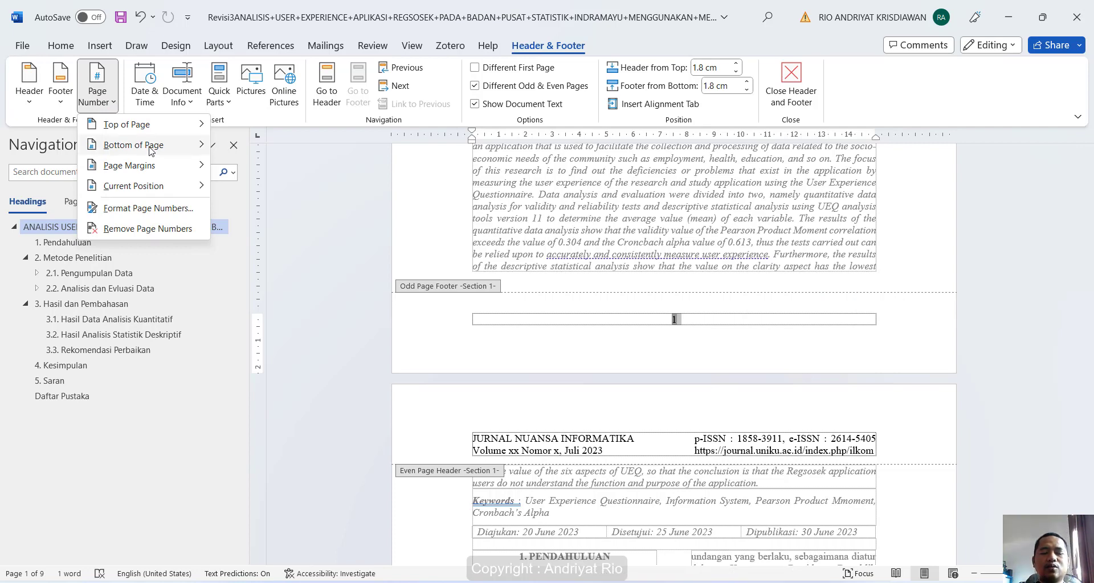
pyautogui.moveTo(152, 150)
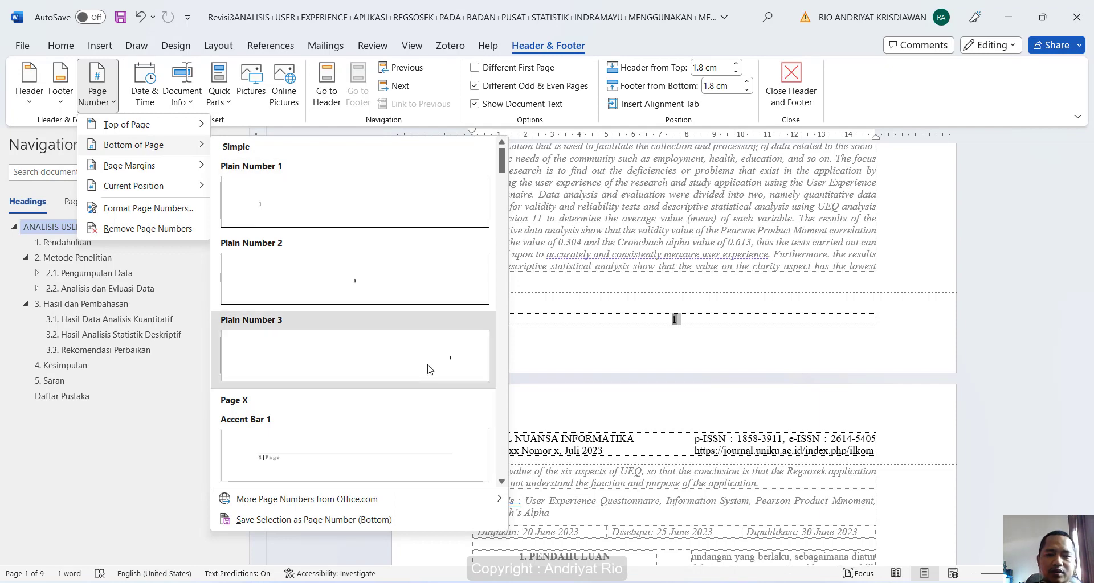
pyautogui.click(430, 366)
pyautogui.doubleClick(671, 279)
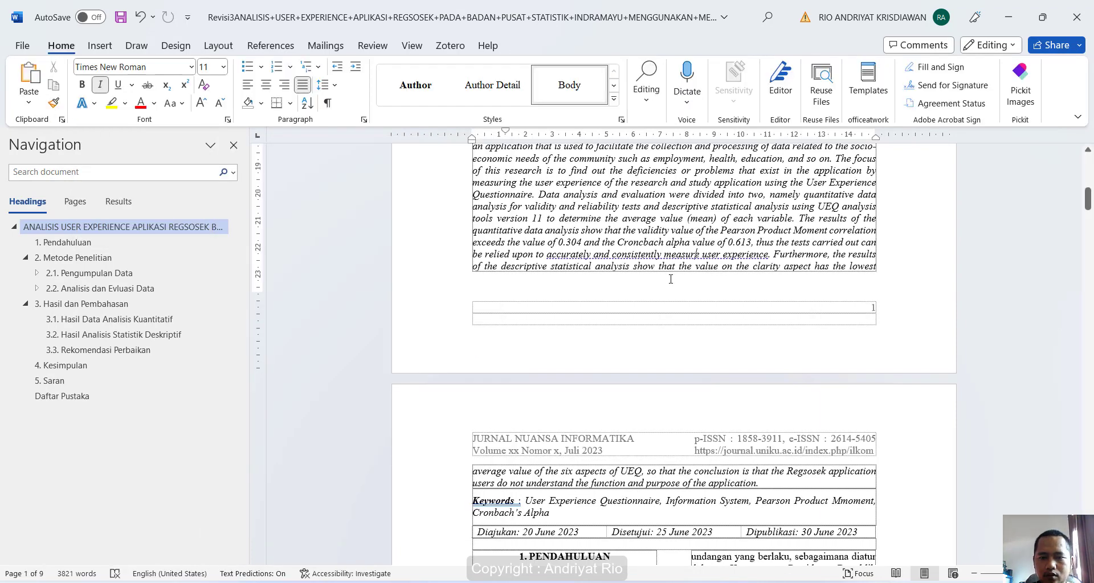
# Add "Terakreditasi SINTA 5" below the page number in the odd-page footer without an extra blank line, and close the footer
pyautogui.doubleClick(662, 320)
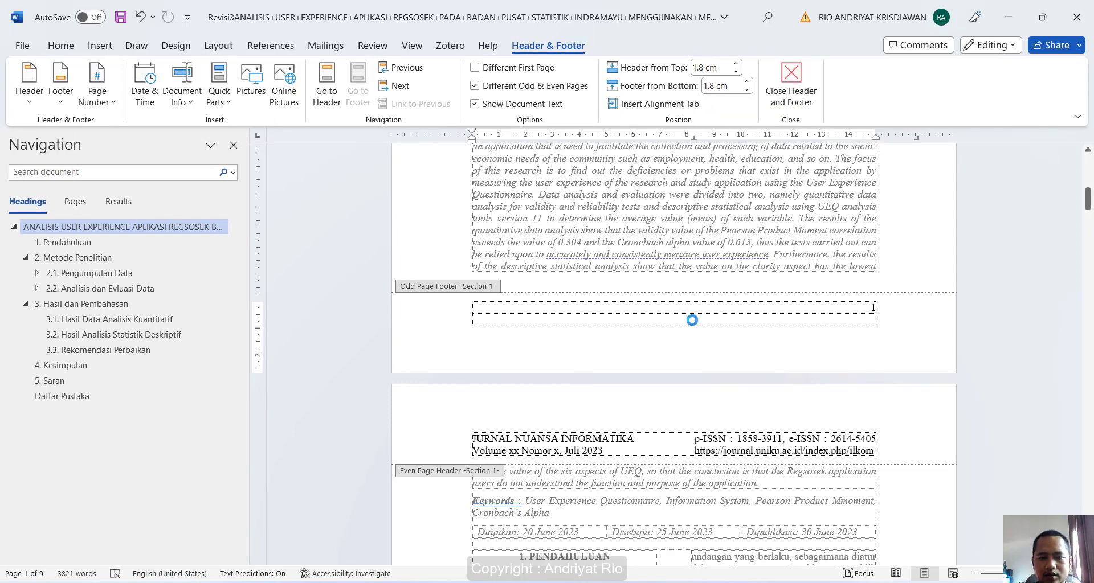
pyautogui.write('Terakreditasi SINTA 5')
pyautogui.press('BackSpace')
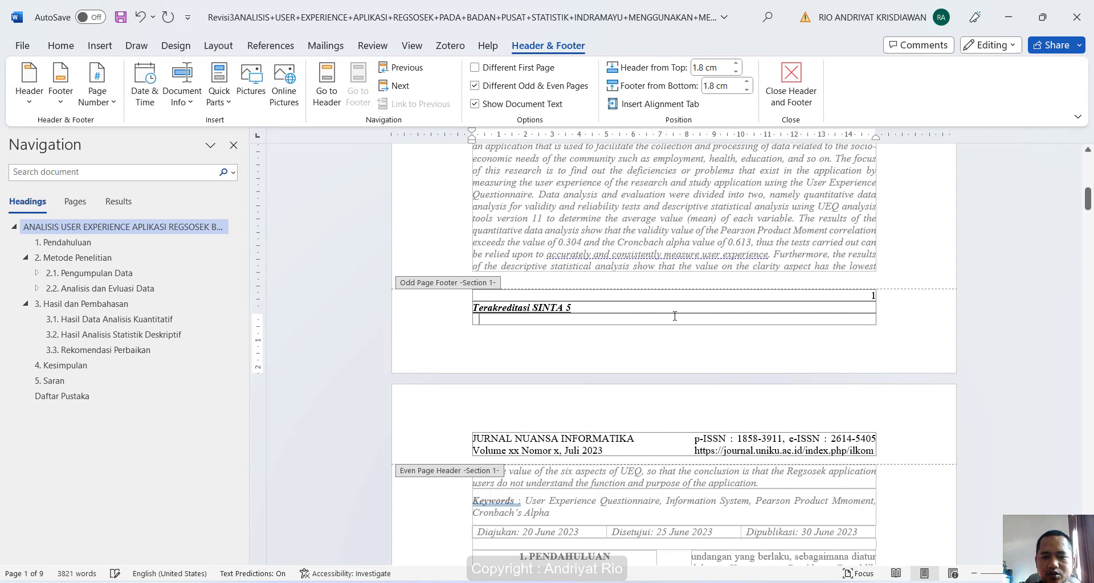
pyautogui.press('BackSpace')
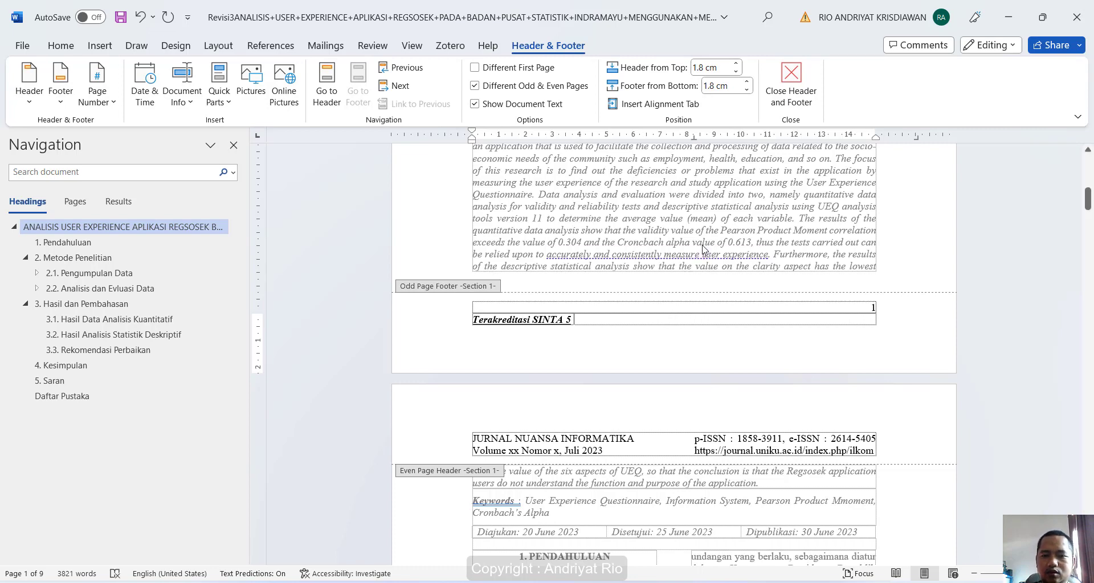
pyautogui.doubleClick(708, 244)
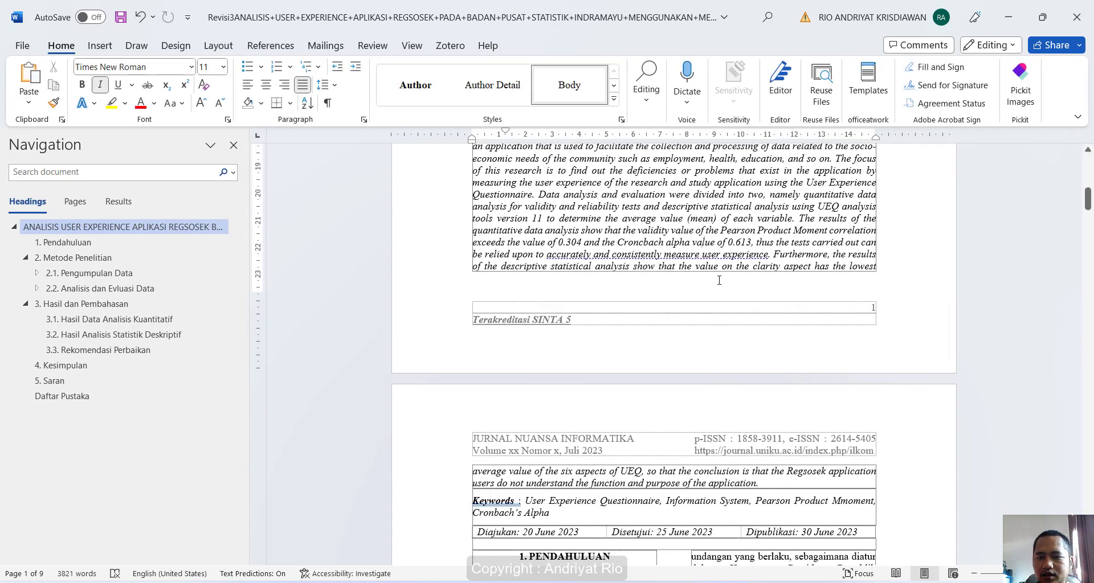
# Replace the centred page number in the even-page footer on page 2 with a right-aligned bottom-of-page number
pyautogui.scroll(-12, 719, 280)
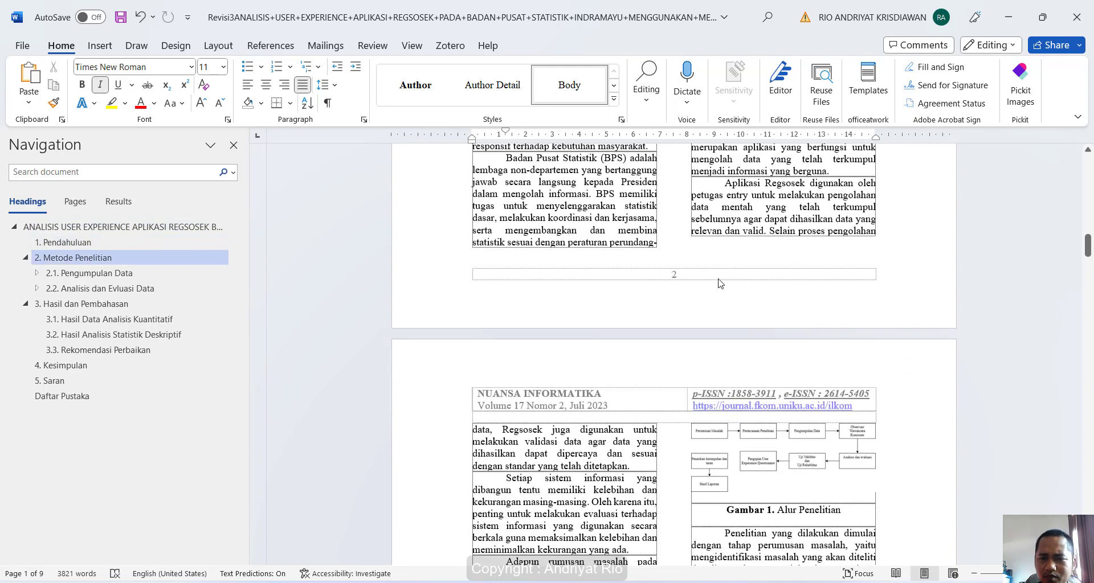
pyautogui.doubleClick(721, 279)
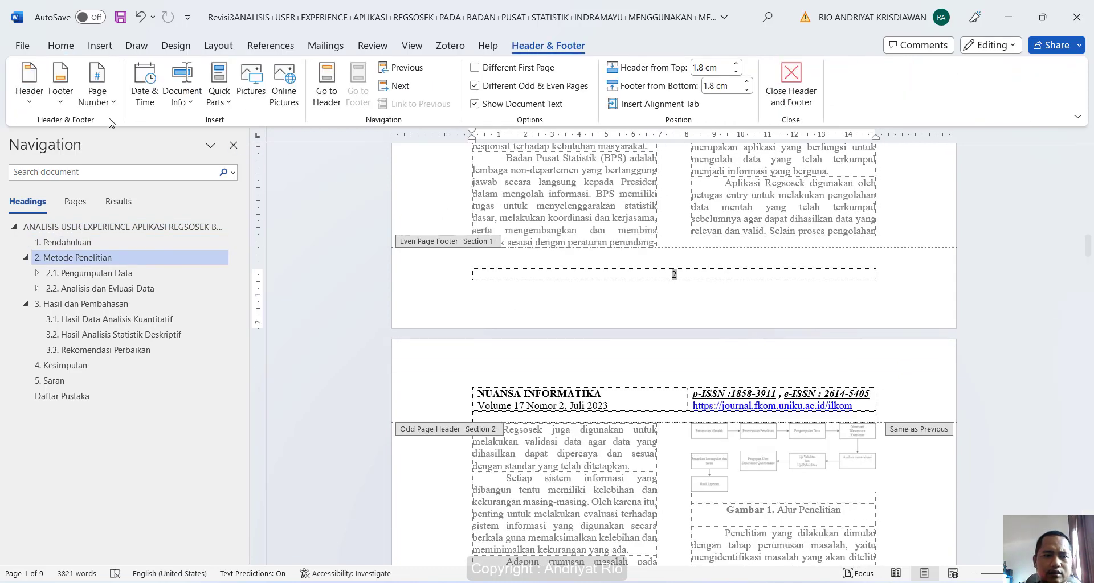
pyautogui.click(108, 109)
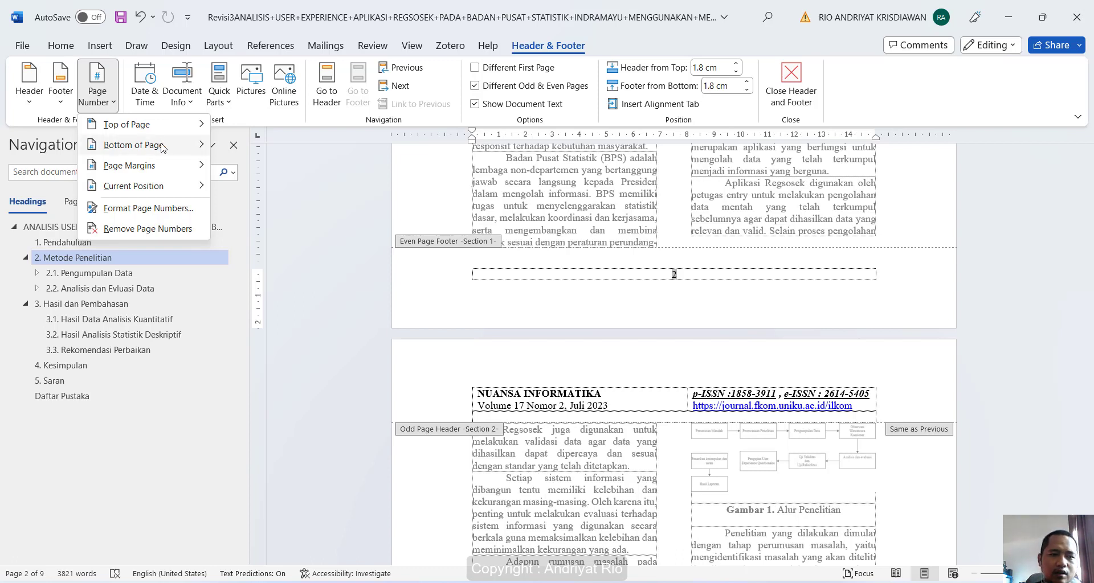
pyautogui.moveTo(161, 147)
pyautogui.click(784, 251)
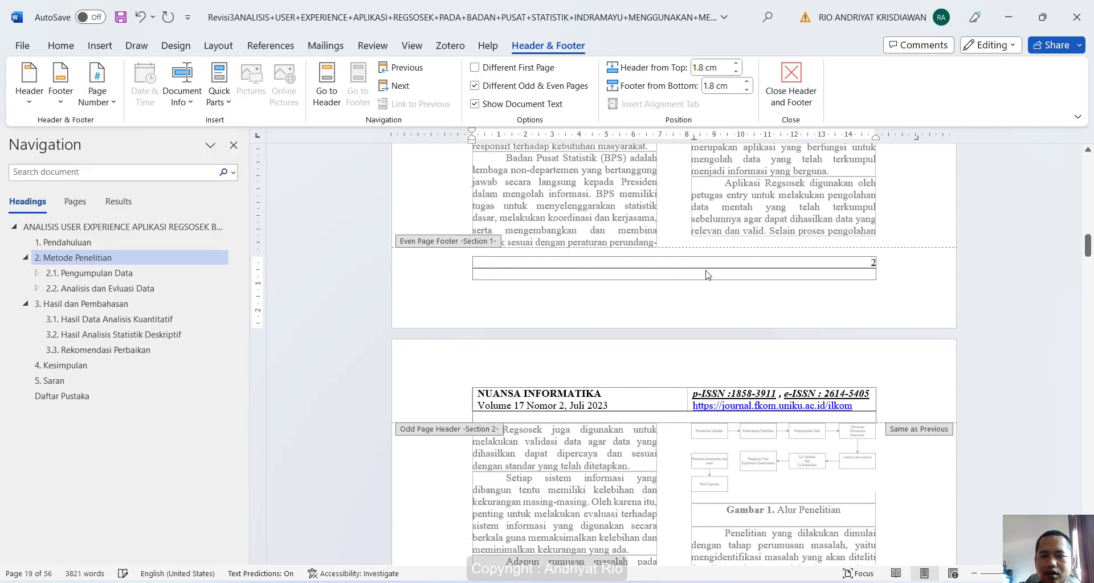
# Add "Terakreditasi SINTA 5" below the page number in the even-page footer without an extra blank line, and close the footer
pyautogui.click(688, 273)
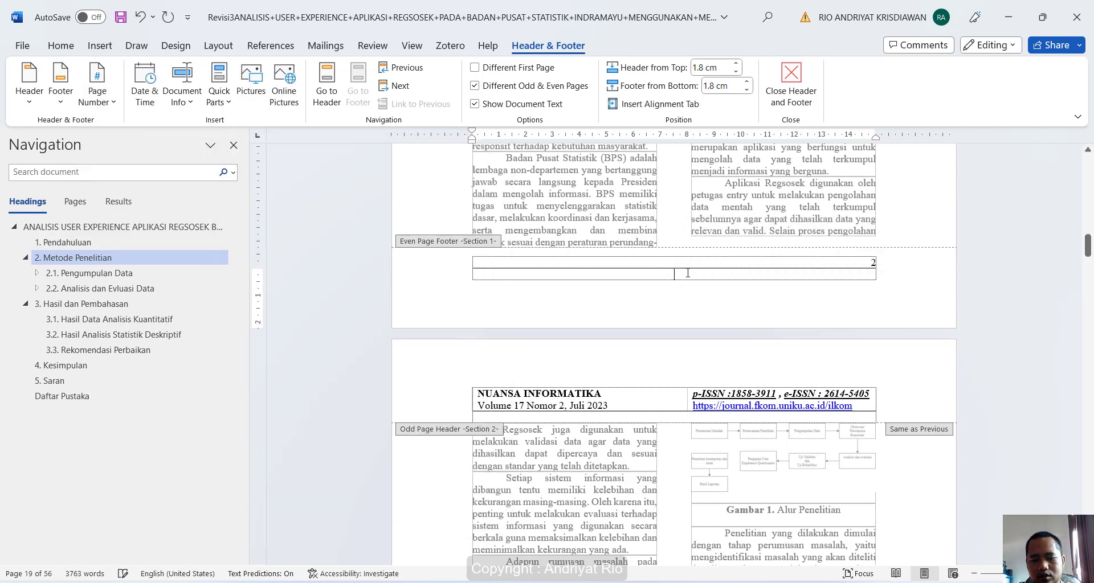
pyautogui.write('Terakreditasi SINTA 5')
pyautogui.press('BackSpace')
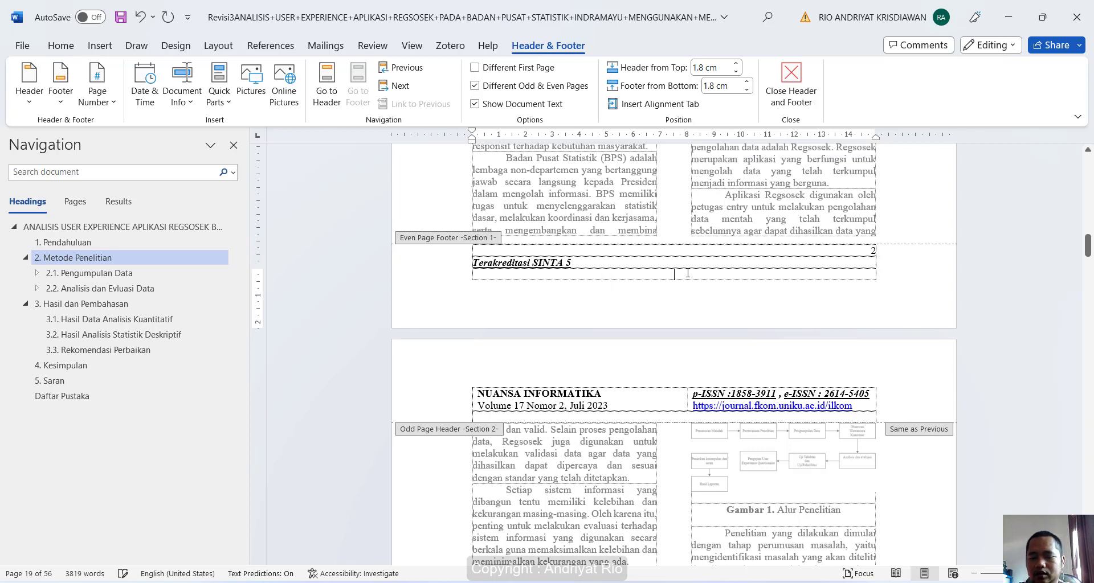
pyautogui.press('BackSpace')
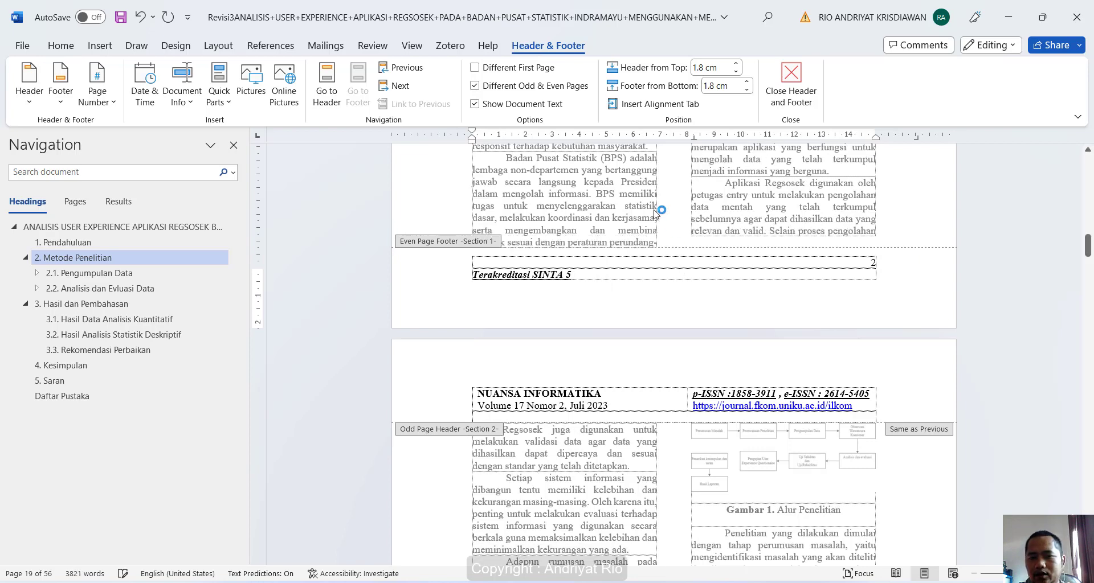
pyautogui.doubleClick(599, 305)
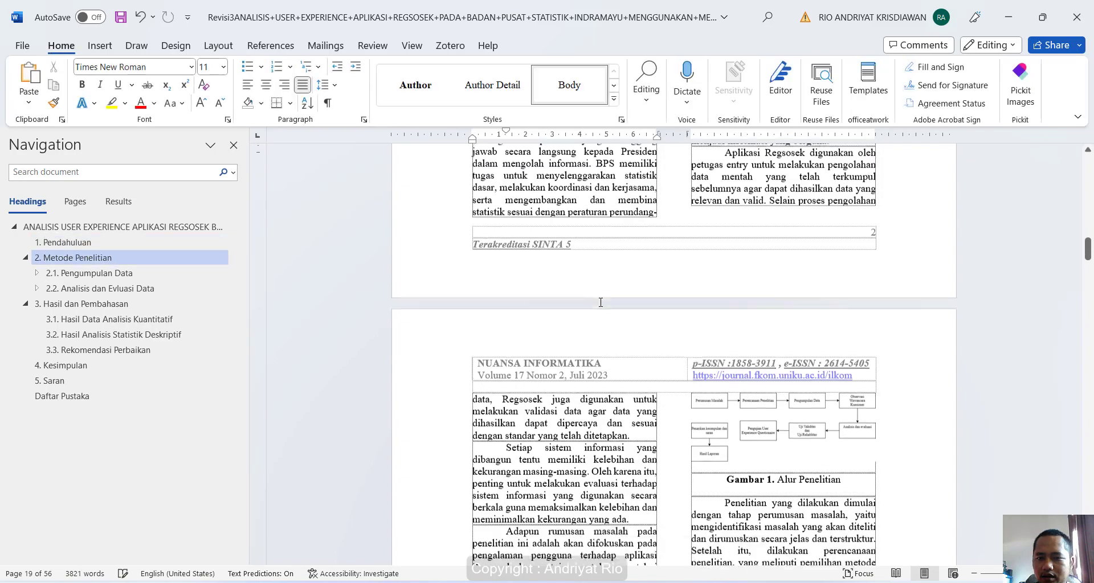
# Look through the manuscript's pages to check the headers, footers and page numbers, and return to the first page
pyautogui.scroll(-4, 601, 302)
pyautogui.scroll(-8, 601, 302)
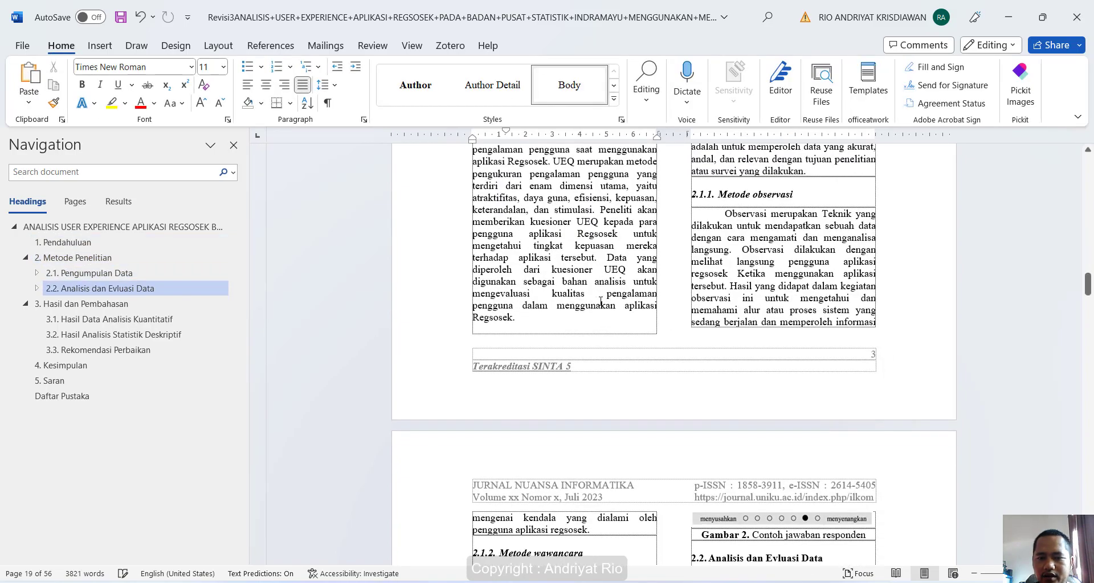
pyautogui.scroll(-15, 600, 302)
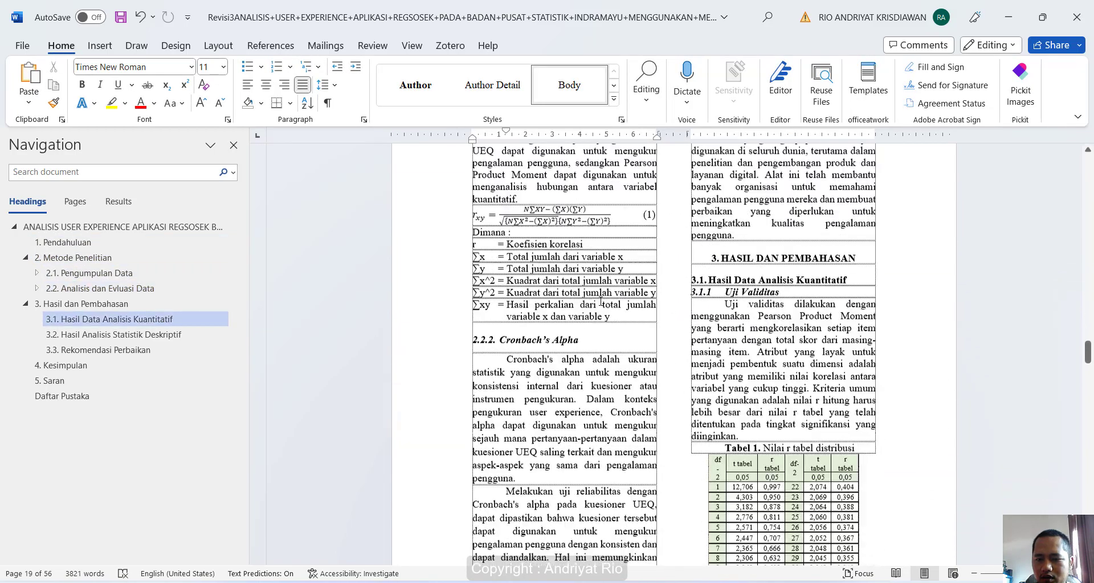
pyautogui.scroll(-15, 601, 305)
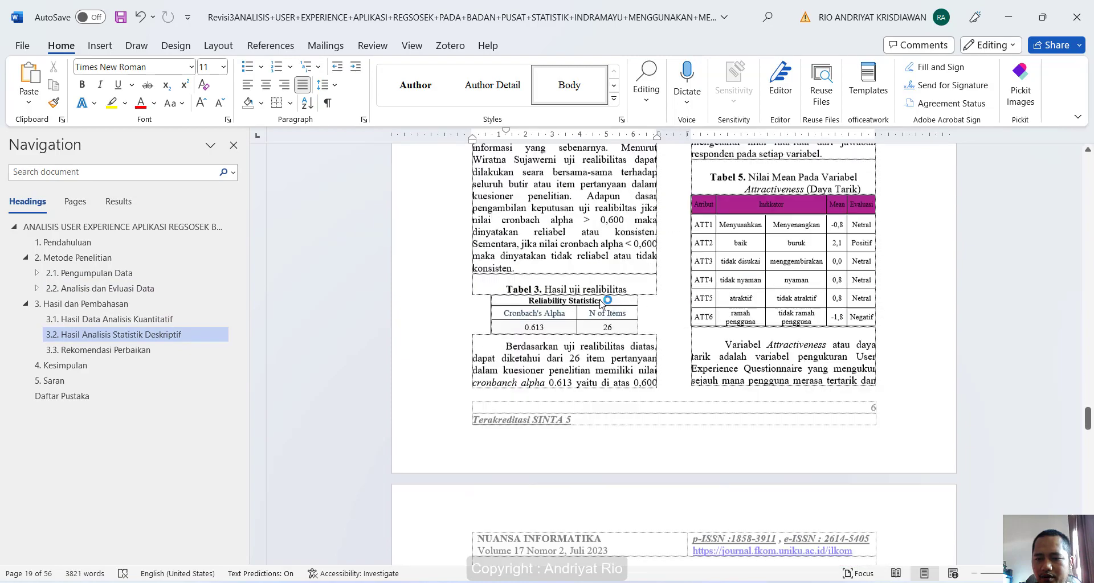
pyautogui.scroll(-3, 601, 305)
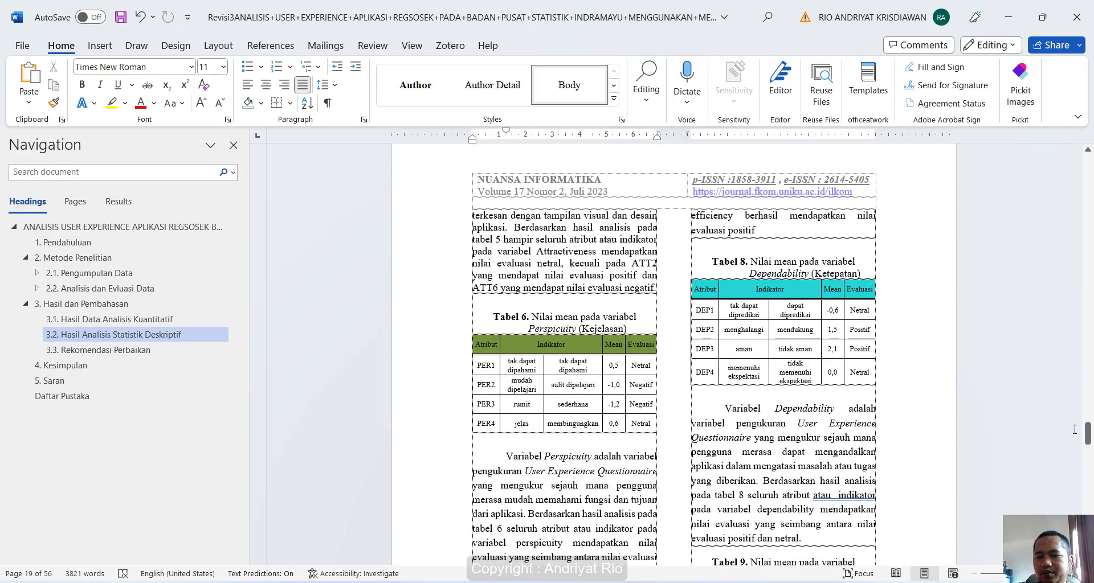
pyautogui.moveTo(1050, 339); pyautogui.dragTo(1014, 157)
pyautogui.scroll(-8, 641, 363)
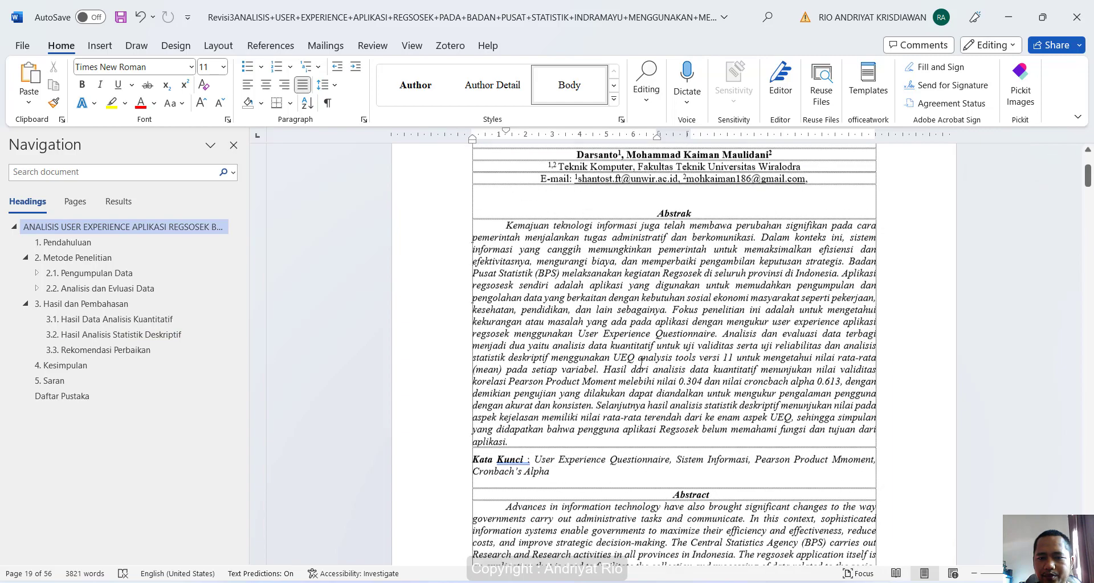
pyautogui.scroll(3, 641, 363)
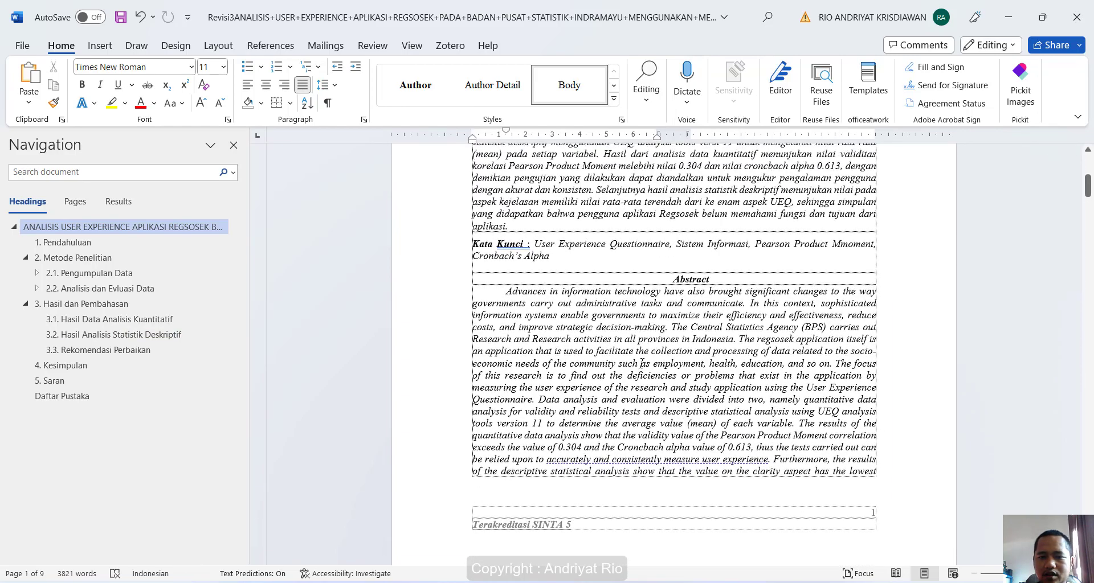
# Switch to the workflow checklist in Sticky Notes, highlight the Production item "Keterangan Publikasi", and return to the manuscript in Word
pyautogui.moveTo(573, 582)
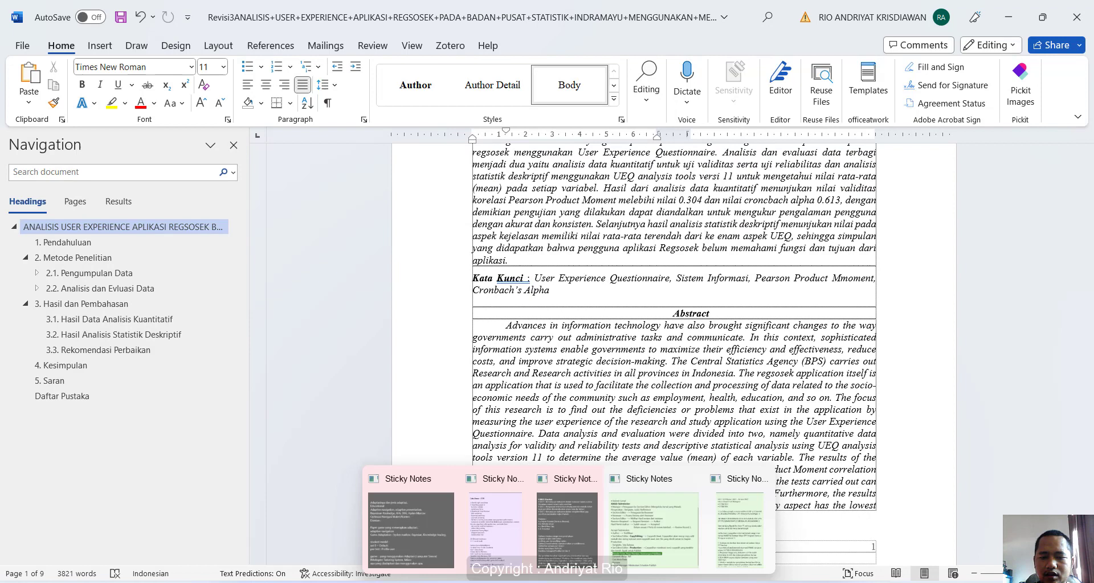
pyautogui.click(642, 540)
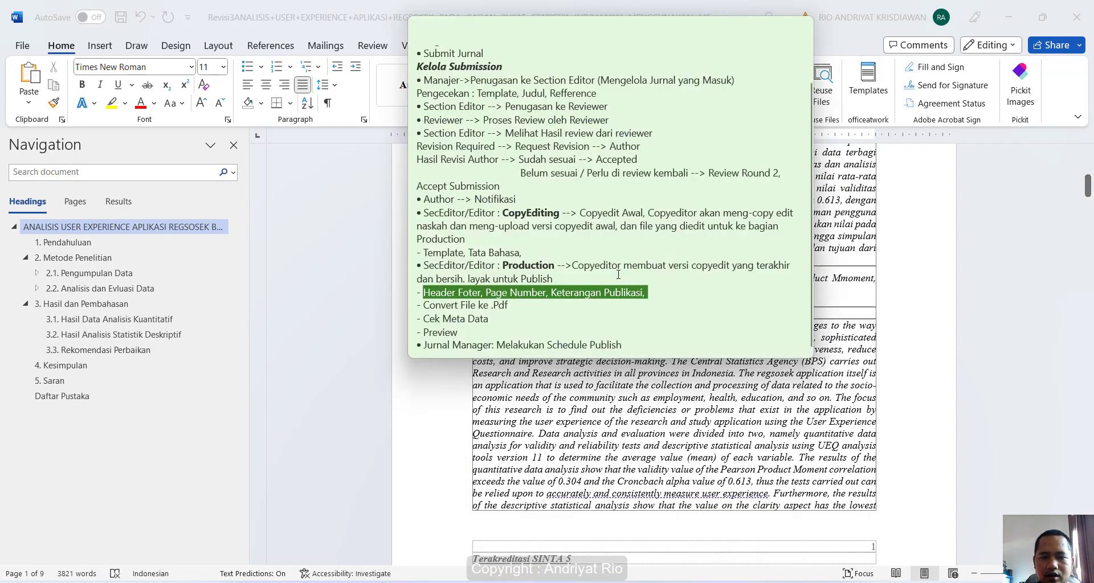
pyautogui.click(561, 293)
pyautogui.moveTo(552, 294); pyautogui.dragTo(639, 294)
pyautogui.click(837, 285)
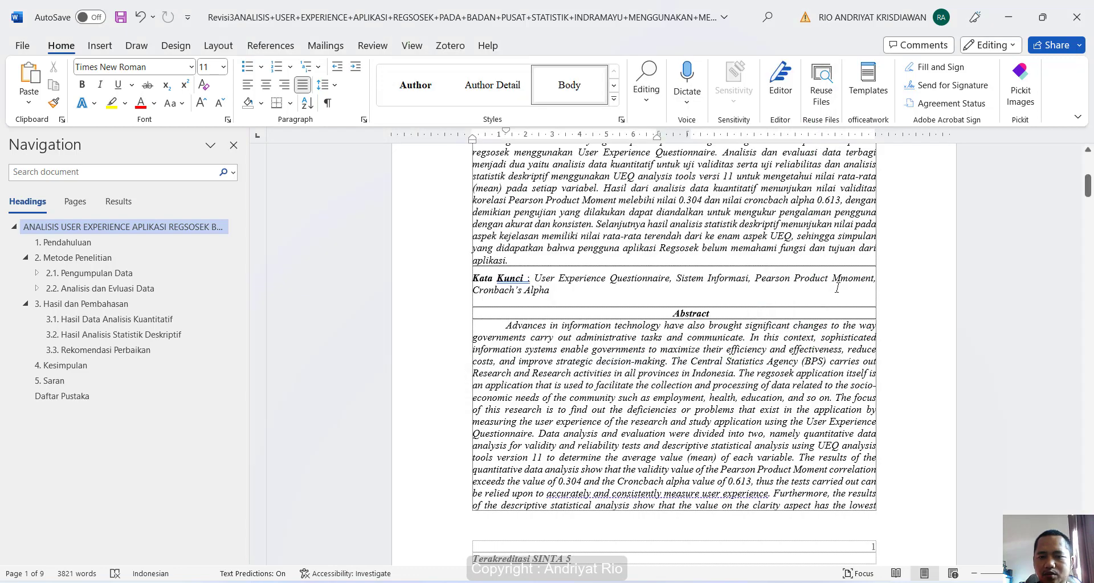
# Set the "Dipublikasi" date in the table below the keywords on page 2 to 11 Juli 2023
pyautogui.scroll(-10, 648, 350)
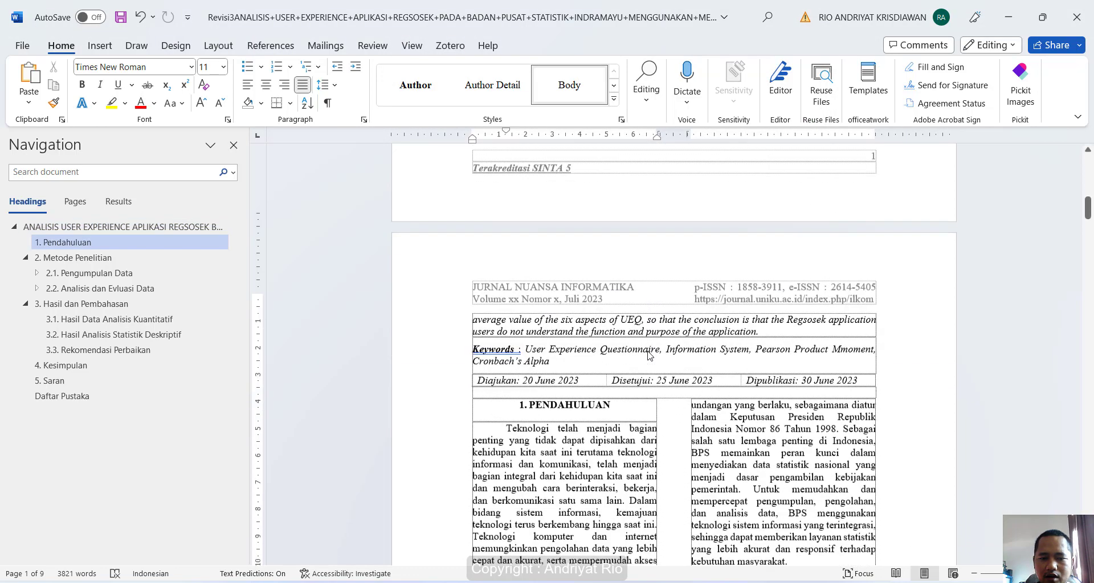
pyautogui.scroll(-2, 647, 351)
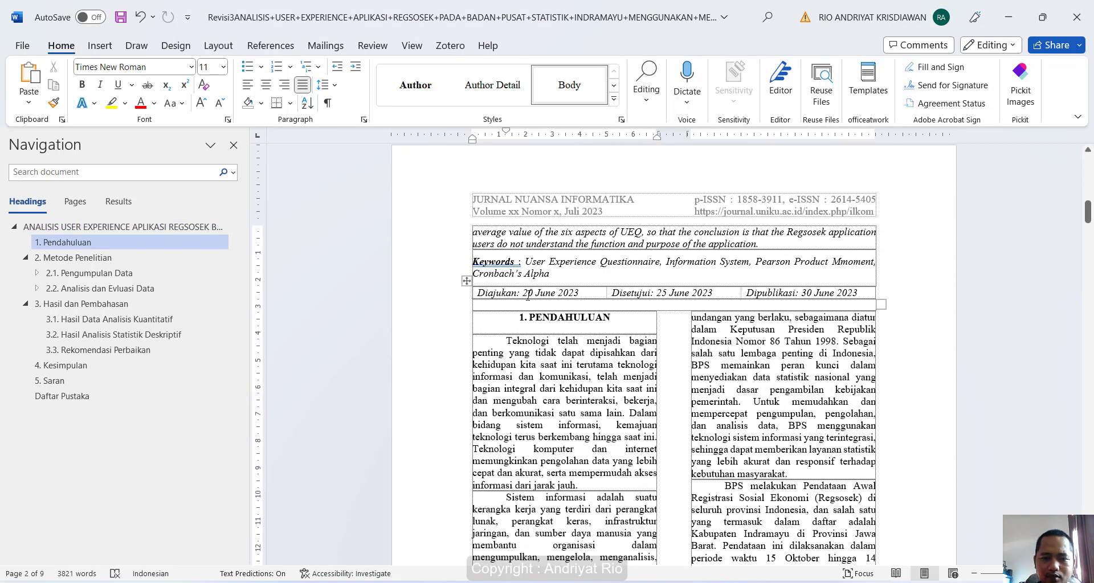
pyautogui.moveTo(523, 292); pyautogui.dragTo(577, 292)
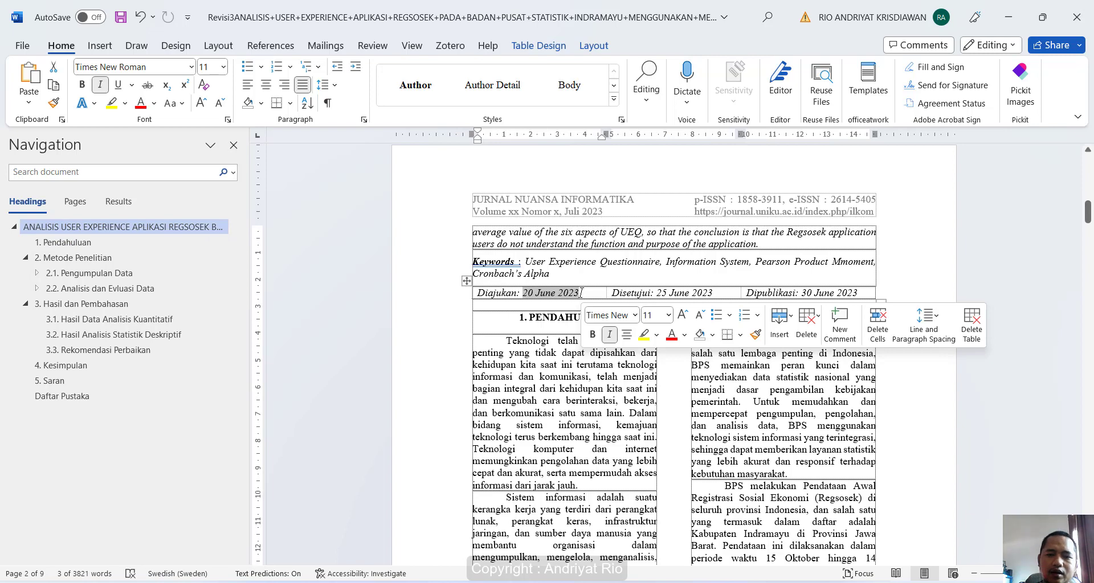
pyautogui.click(668, 293)
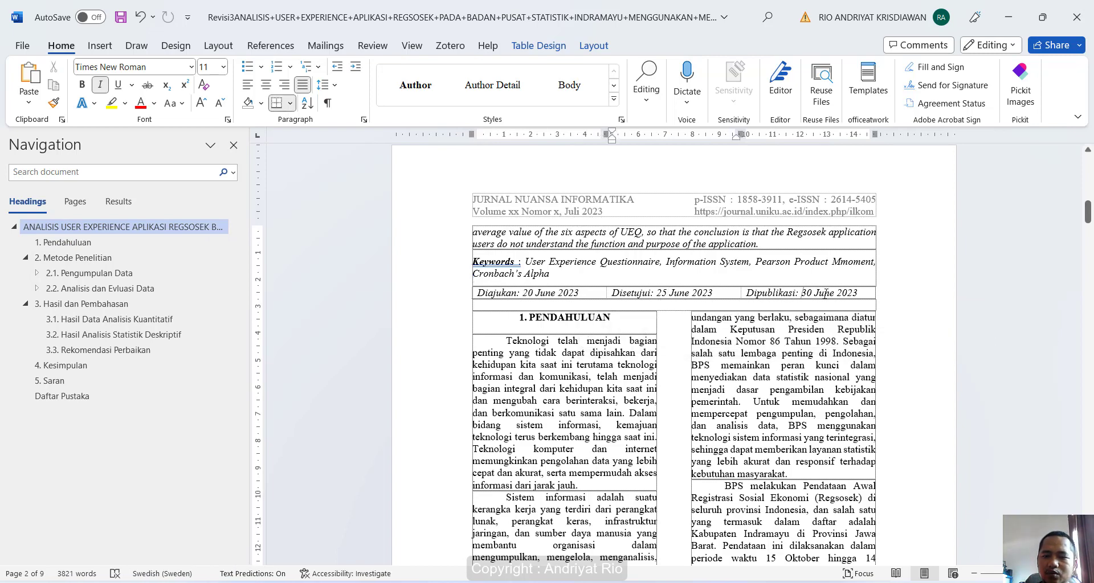
pyautogui.moveTo(802, 292); pyautogui.dragTo(858, 293)
pyautogui.write('11')
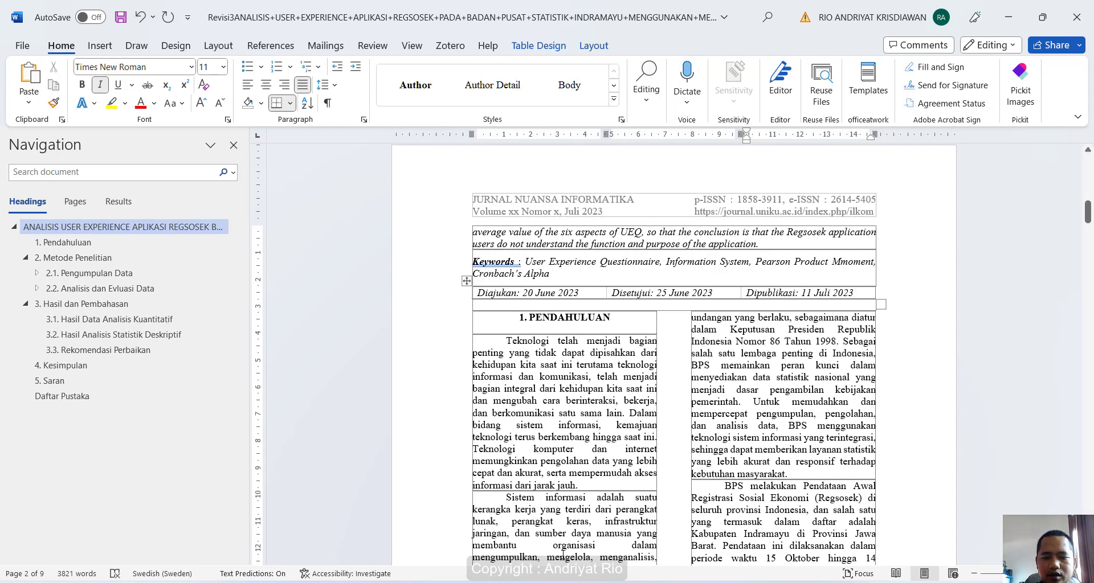
# Switch to the OJS submission in the browser and look through its Activity Log for the initial submission date
pyautogui.moveTo(535, 580)
pyautogui.click(450, 513)
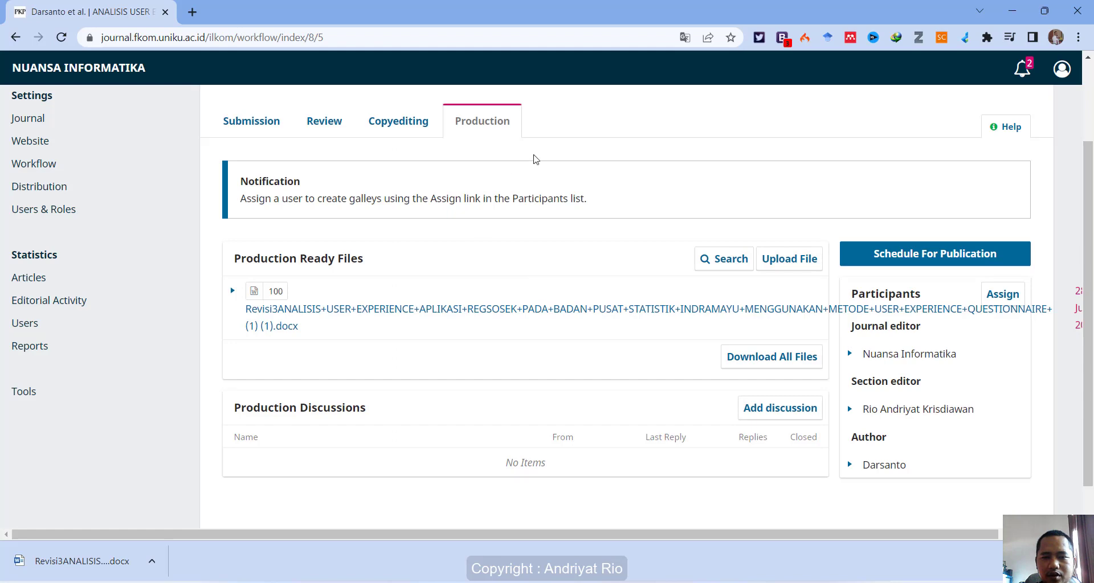
pyautogui.scroll(2, 501, 258)
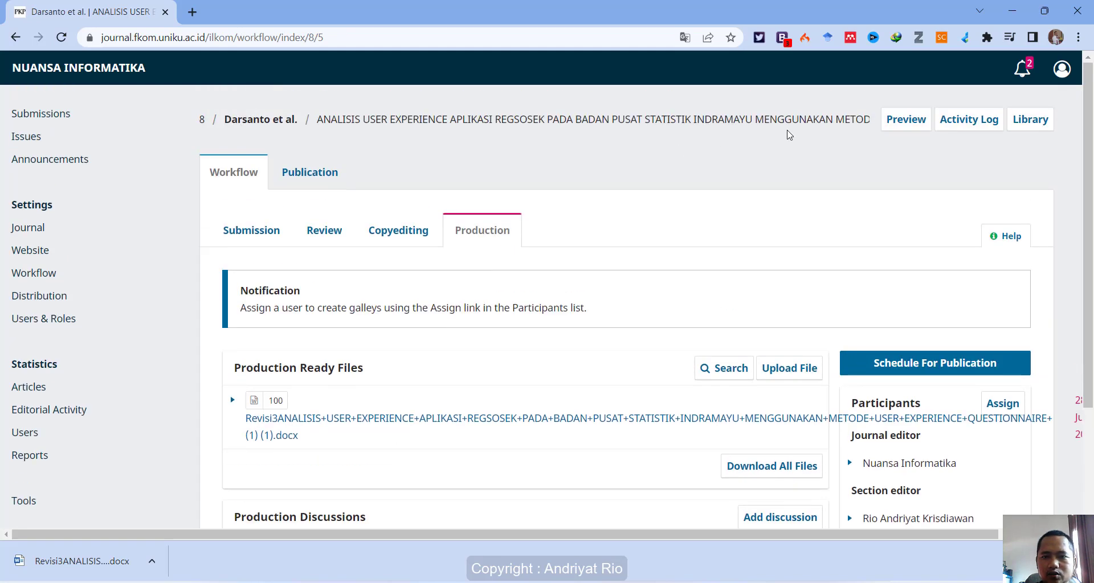
pyautogui.click(964, 121)
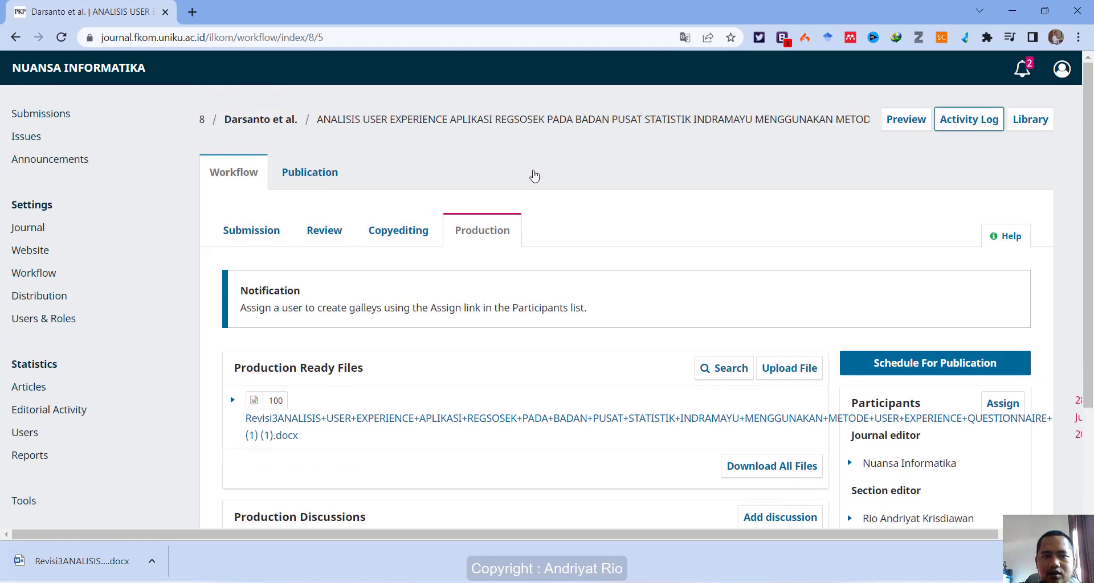
pyautogui.click(975, 122)
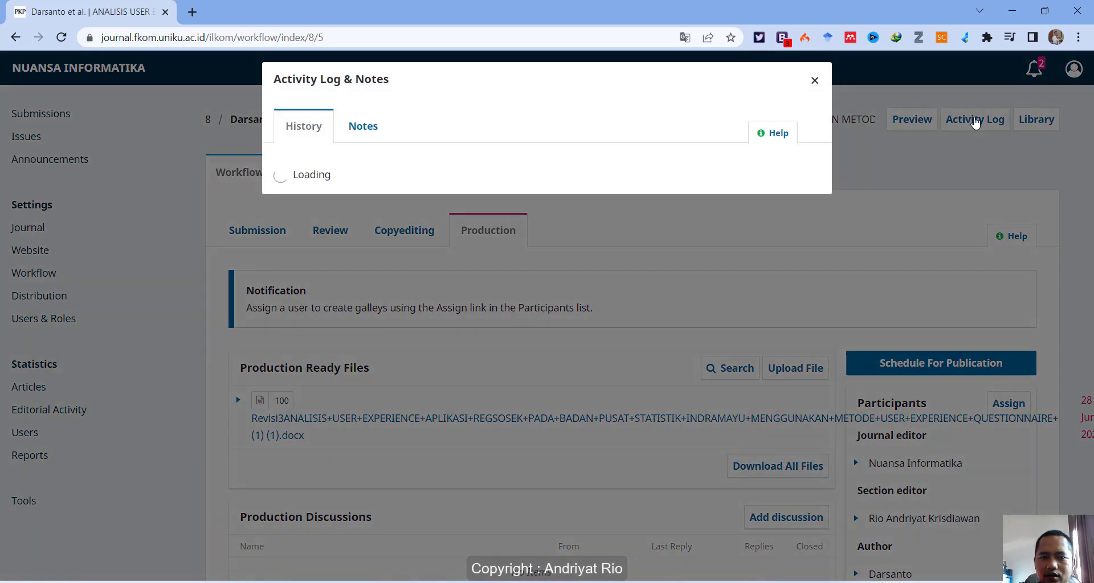
pyautogui.scroll(-15, 524, 376)
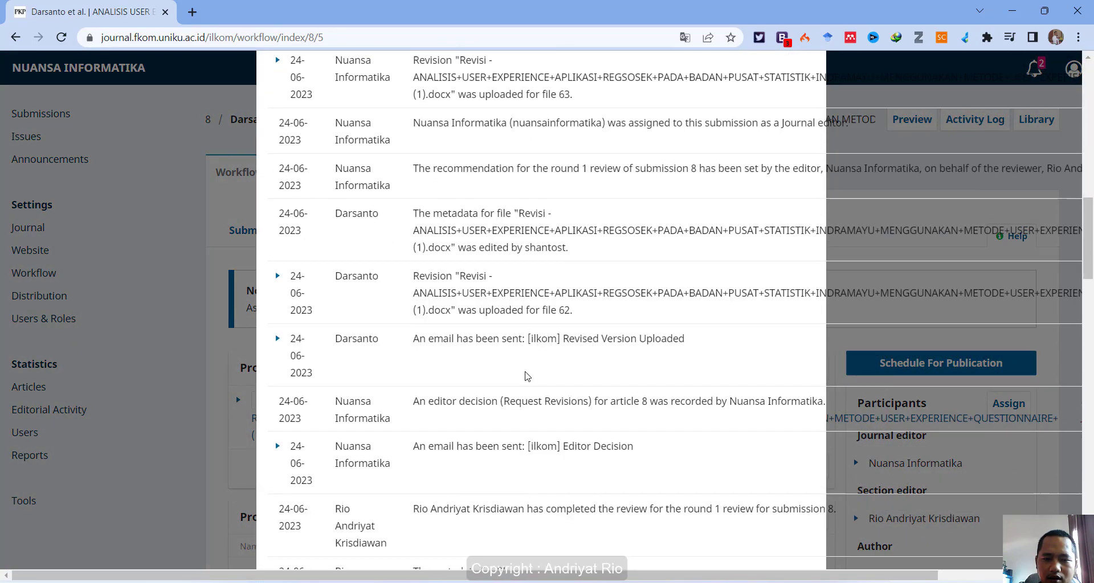
pyautogui.scroll(-15, 524, 376)
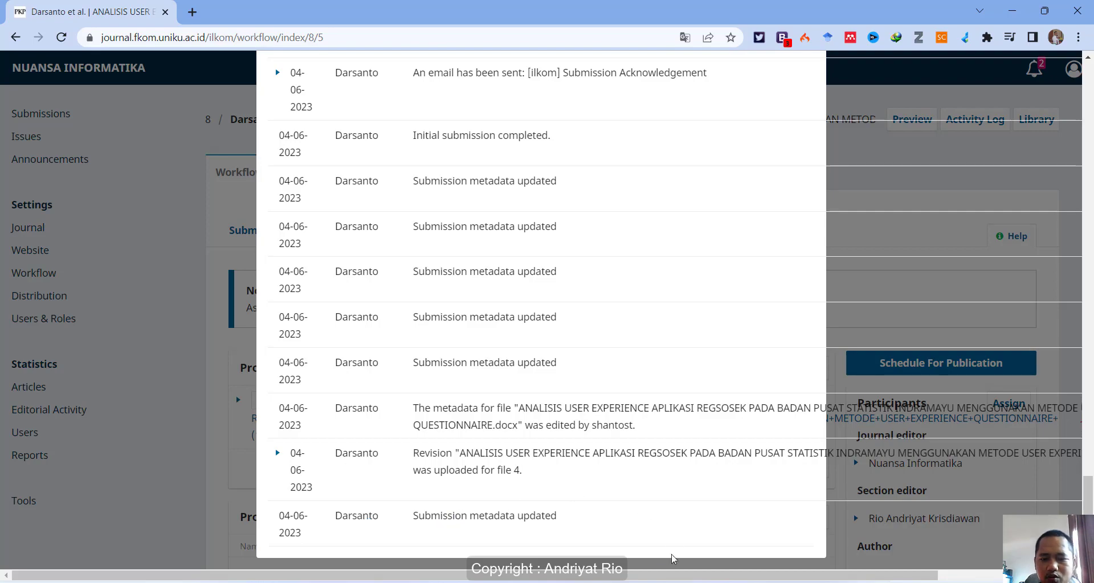
# Switch back to the manuscript in Word and set the "Diajukan" date on page 2 to 04 Juni 2023
pyautogui.moveTo(600, 582)
pyautogui.click(815, 547)
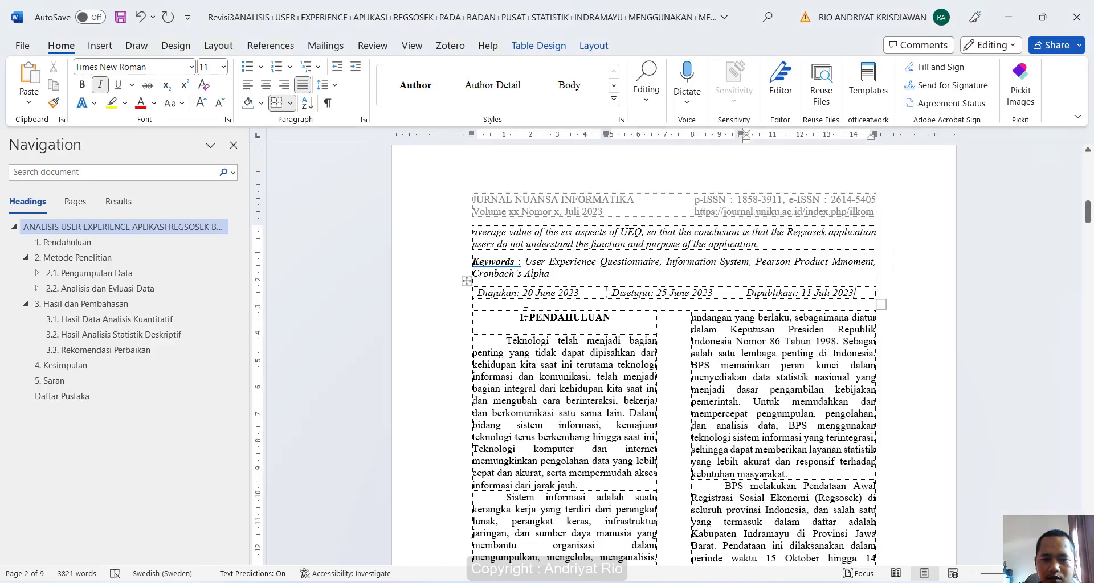
pyautogui.doubleClick(527, 293)
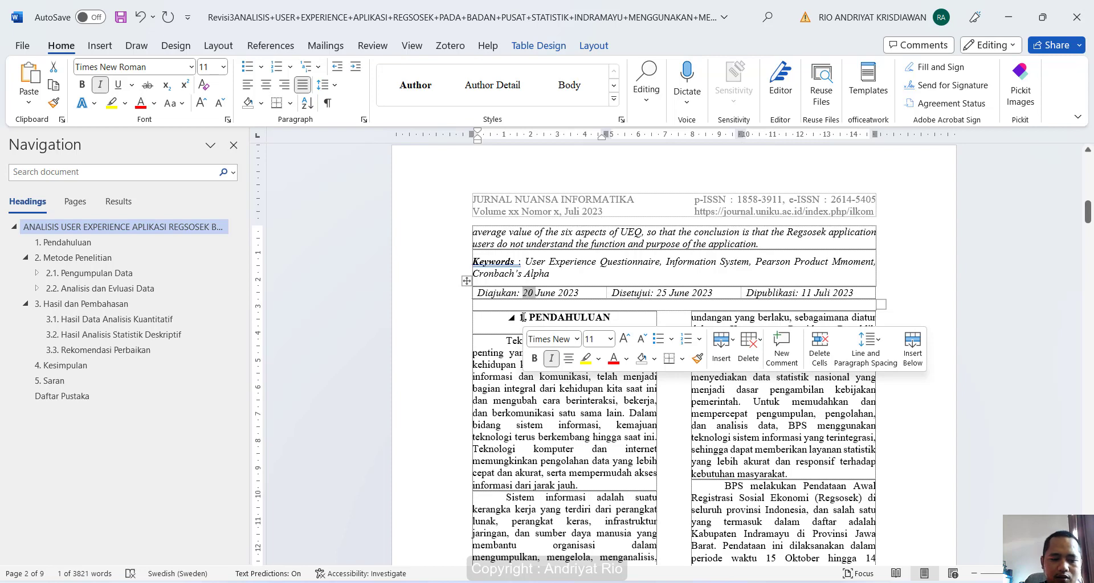
pyautogui.write('04')
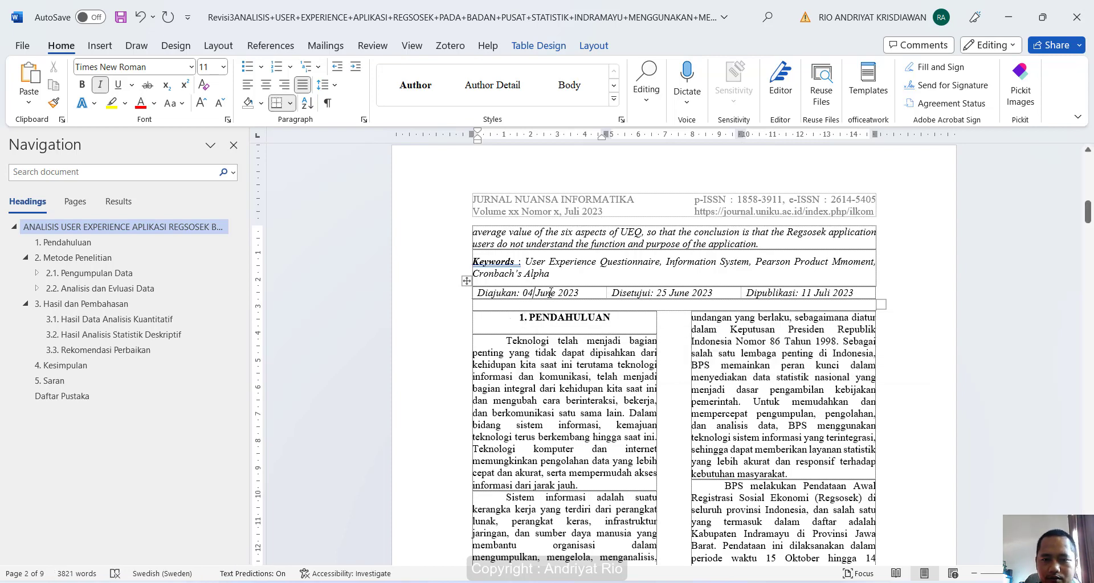
pyautogui.doubleClick(550, 293)
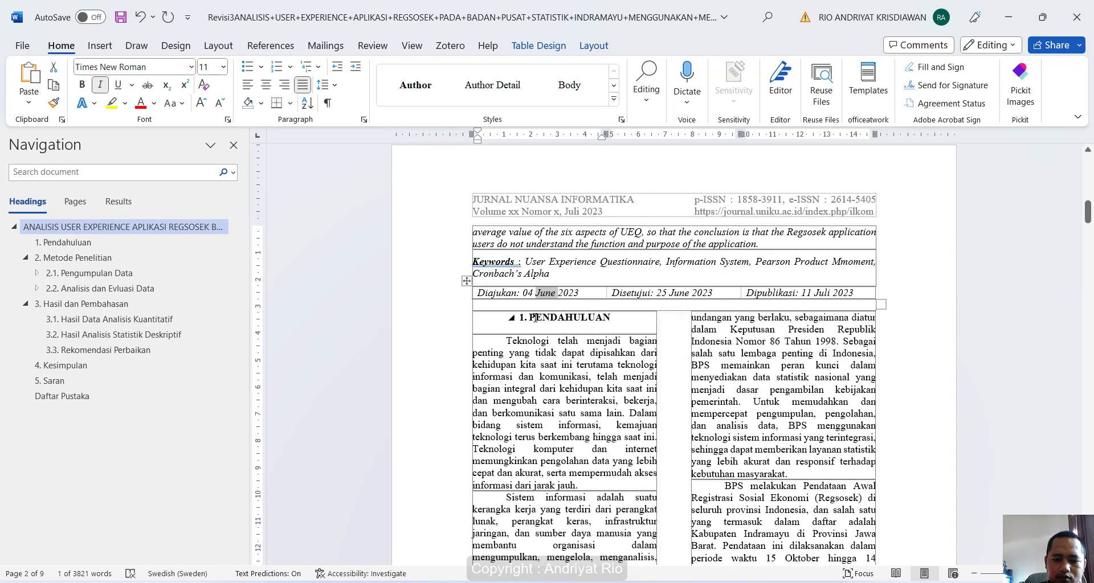
pyautogui.write('Juni')
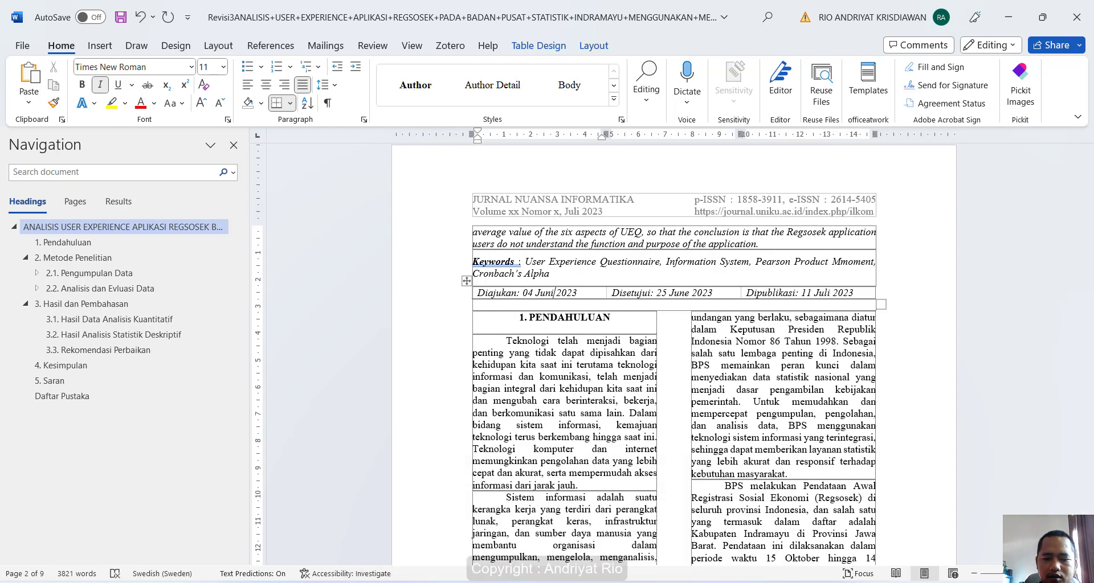
# Return to the Activity Log in OJS and find the date of the Accept Submission editor decision, highlighting its e-mail entry
pyautogui.click(644, 553)
pyautogui.scroll(20, 595, 369)
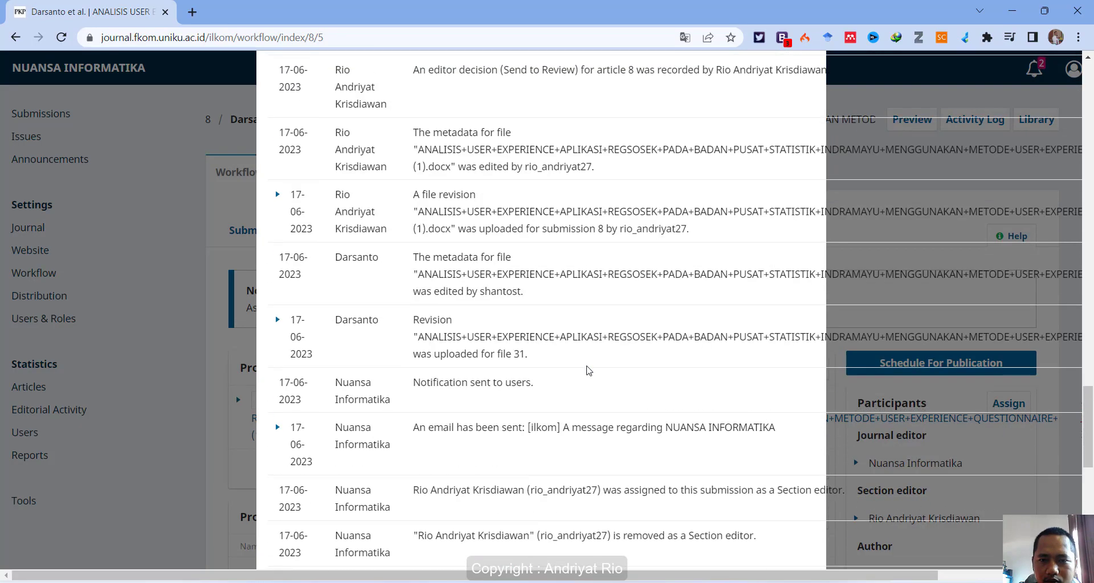
pyautogui.scroll(8, 589, 371)
pyautogui.scroll(-3, 589, 371)
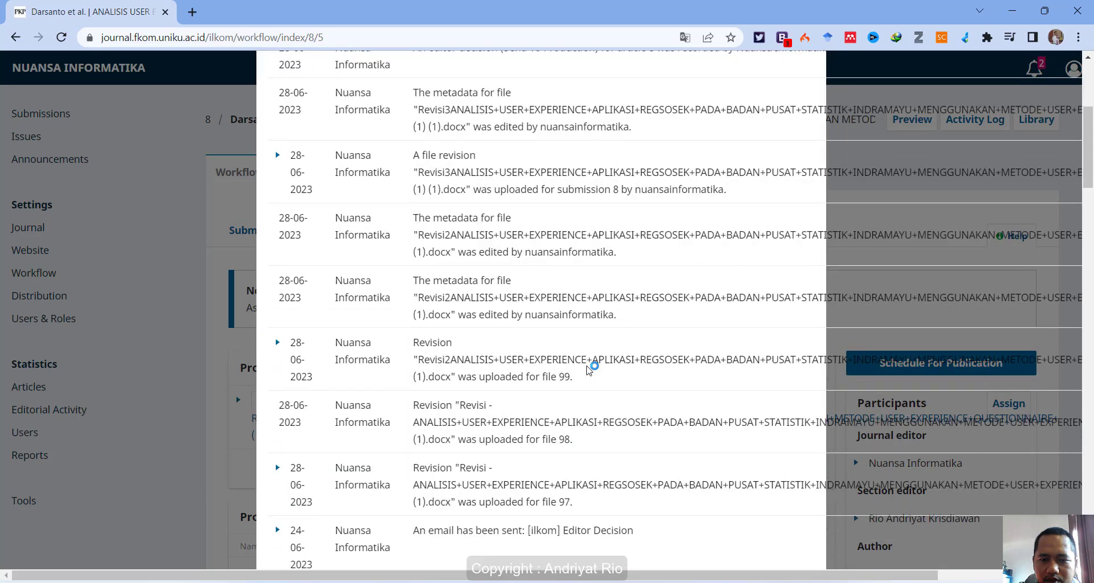
pyautogui.scroll(3, 589, 371)
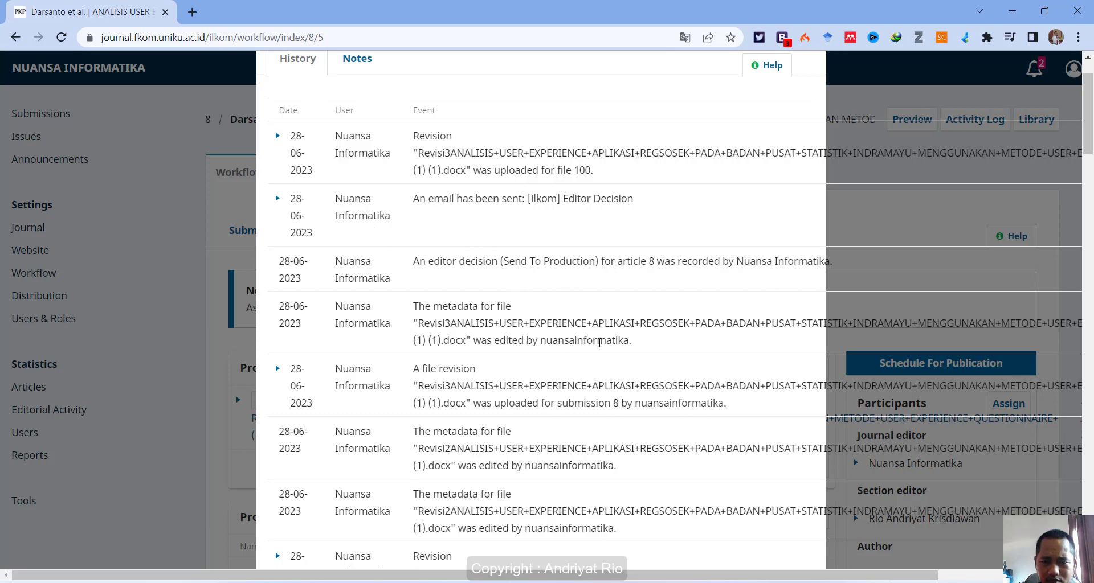
pyautogui.scroll(-5, 599, 343)
pyautogui.scroll(-3, 600, 343)
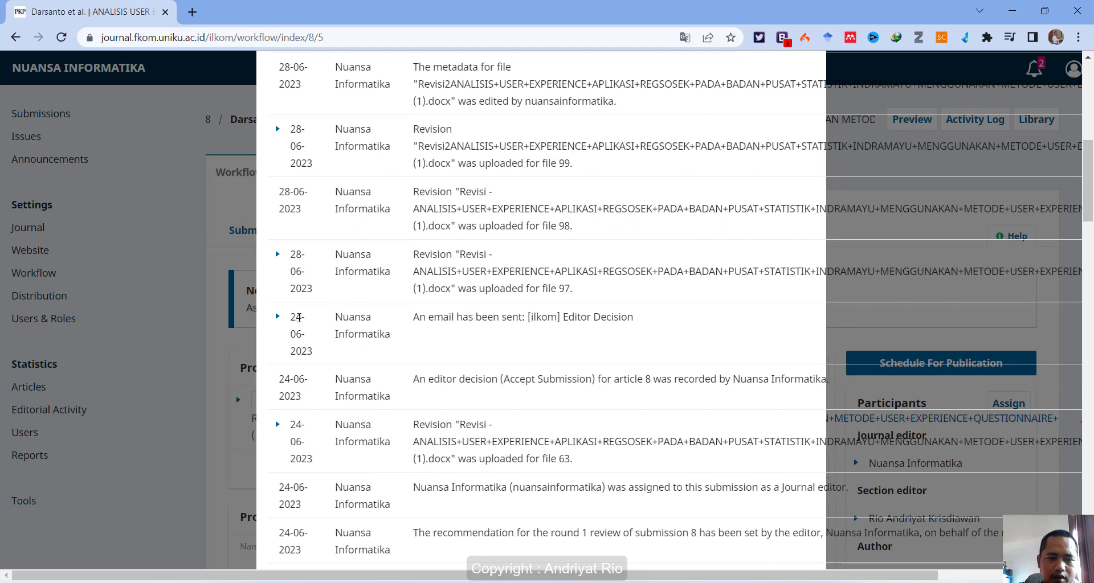
pyautogui.moveTo(292, 318); pyautogui.dragTo(431, 333)
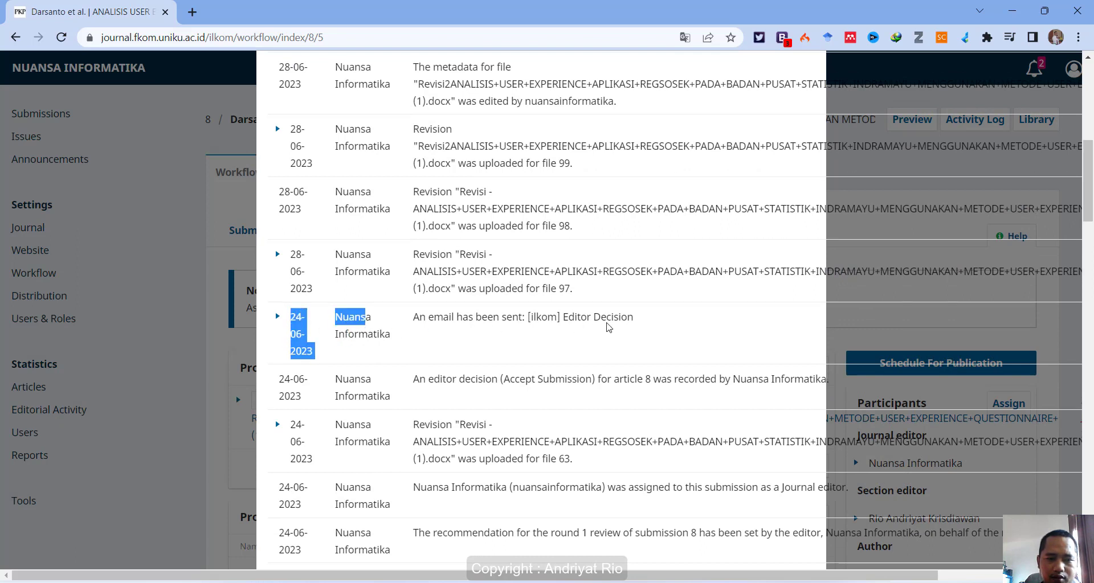
pyautogui.moveTo(608, 327); pyautogui.dragTo(642, 330)
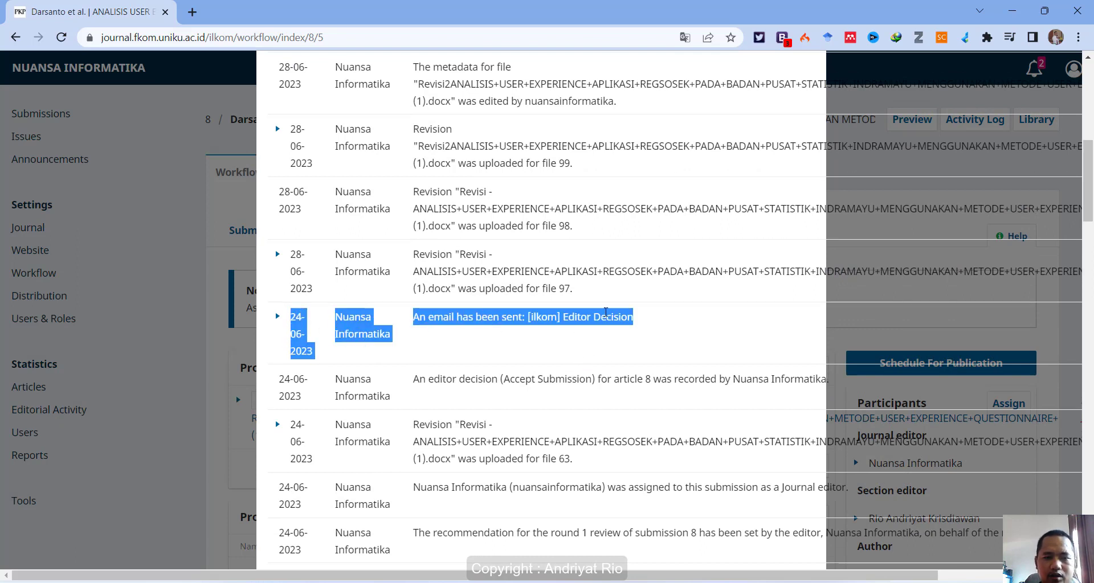
# Switch back to the manuscript in Word and set the "Disetujui" date on page 2 to 24 Juni 2023
pyautogui.moveTo(599, 582)
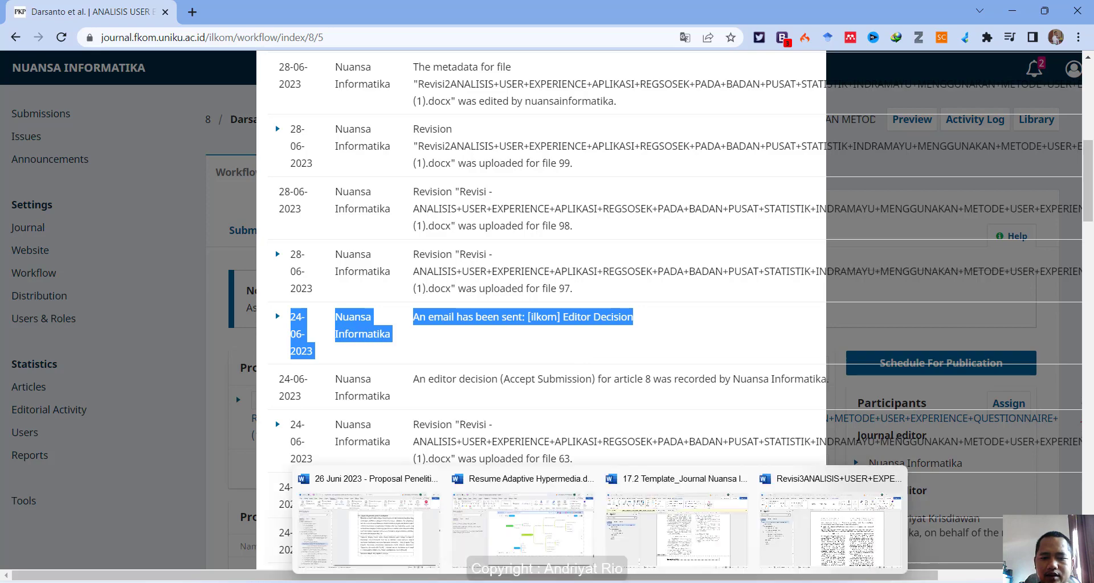
pyautogui.click(809, 548)
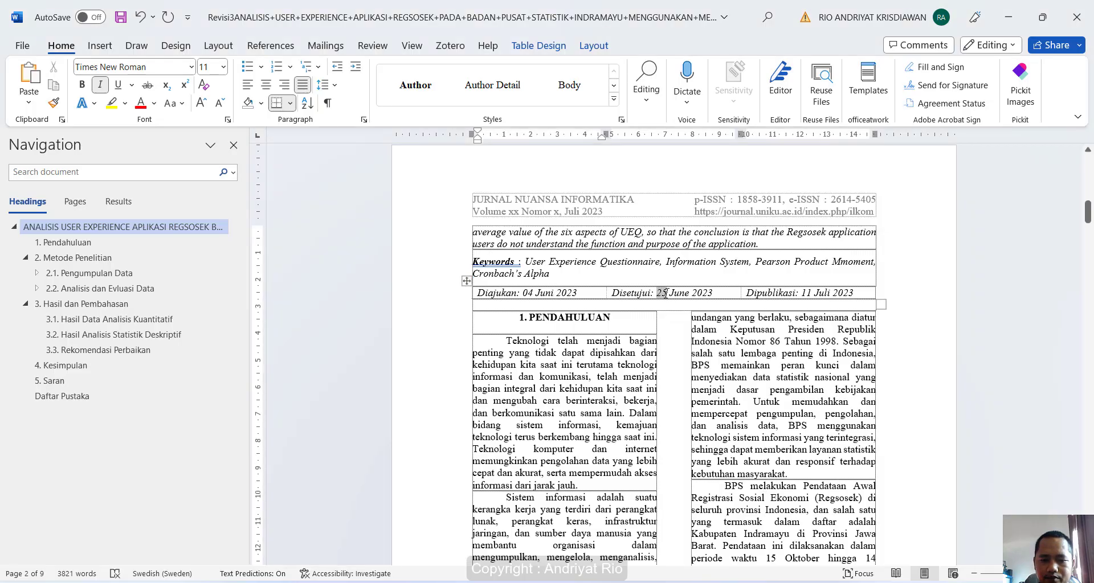
pyautogui.doubleClick(661, 293)
pyautogui.write('24')
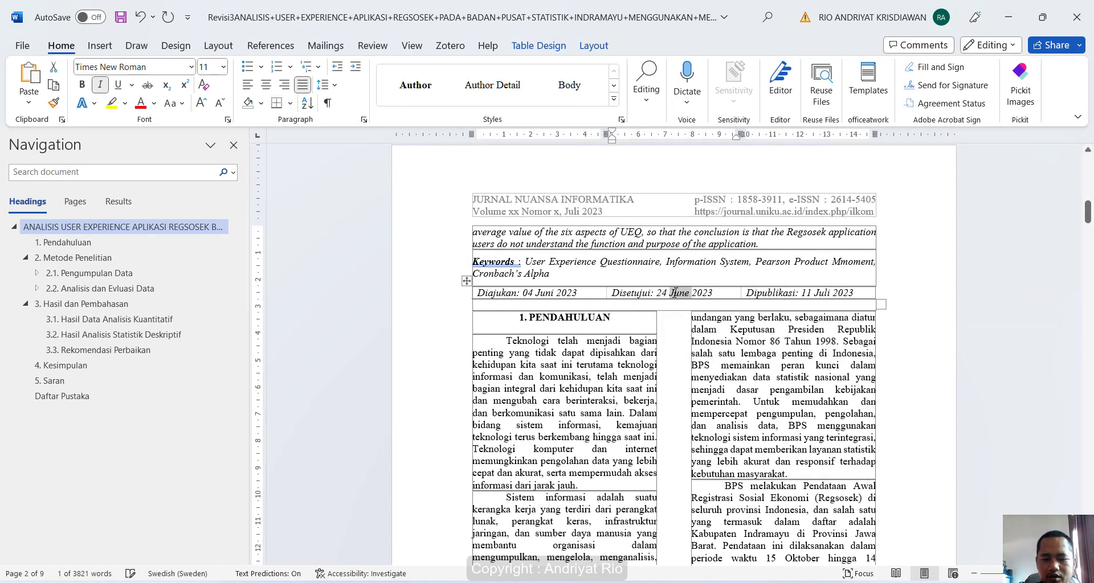
pyautogui.doubleClick(674, 293)
pyautogui.write('Juni')
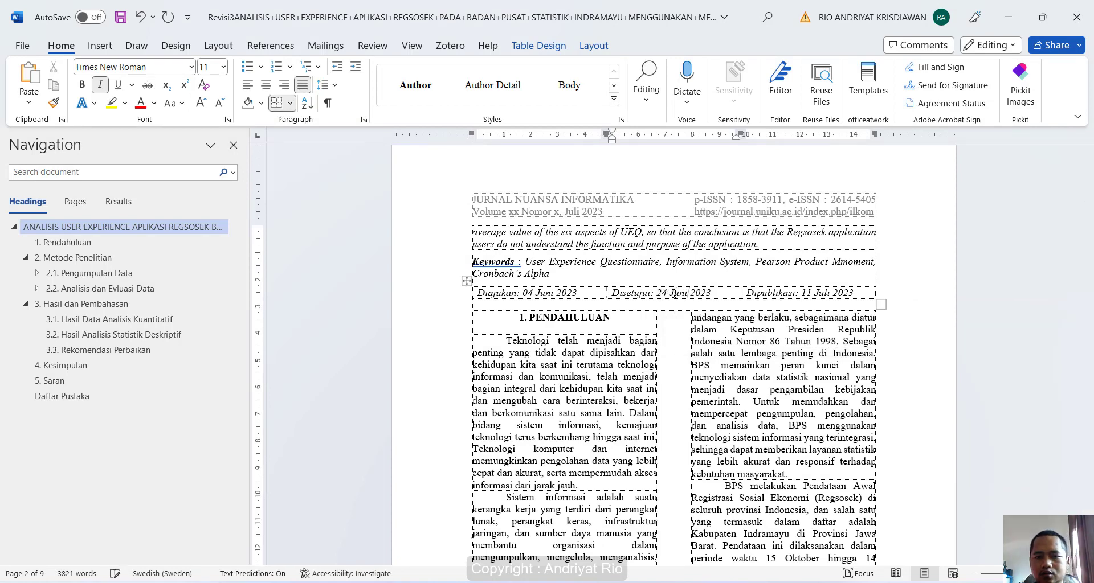
pyautogui.click(738, 327)
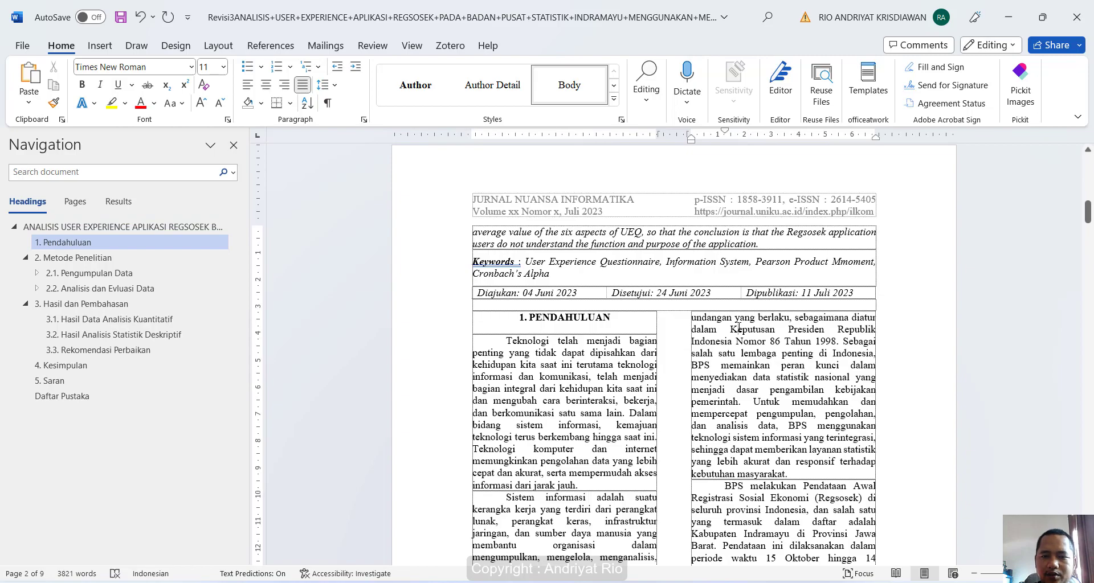
# Check the first page's header and footer and the row of submission, acceptance and publication dates on page 2
pyautogui.scroll(15, 738, 327)
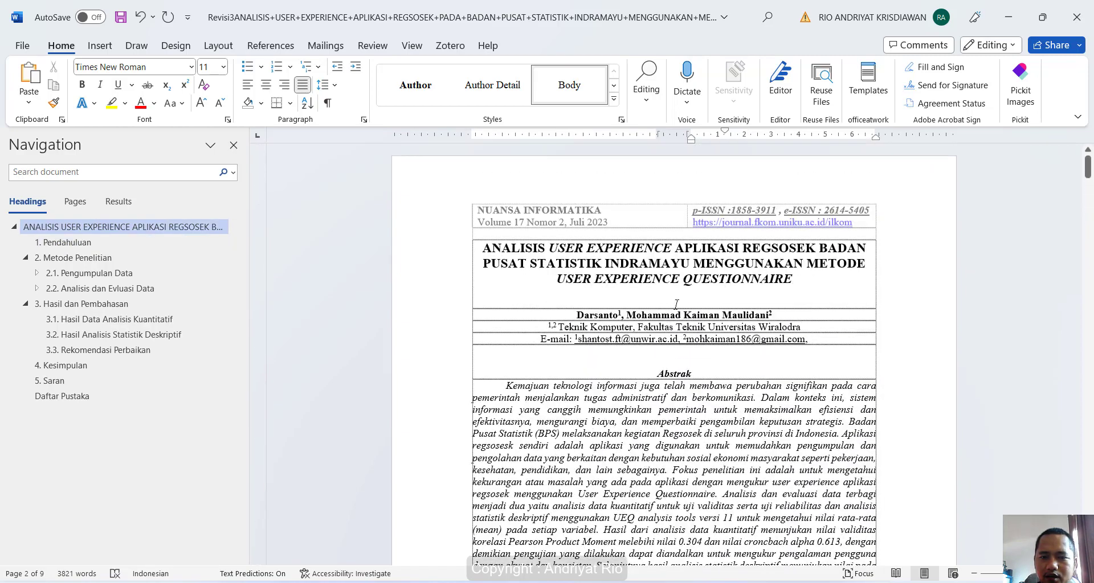
pyautogui.scroll(-12, 643, 329)
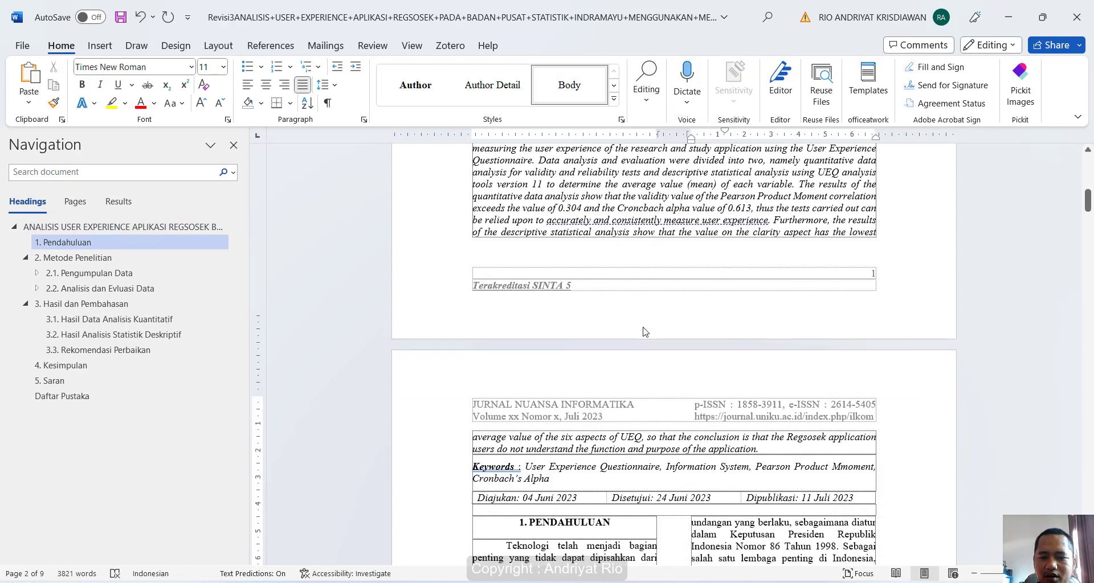
pyautogui.scroll(-4, 643, 329)
pyautogui.moveTo(594, 294); pyautogui.dragTo(860, 294)
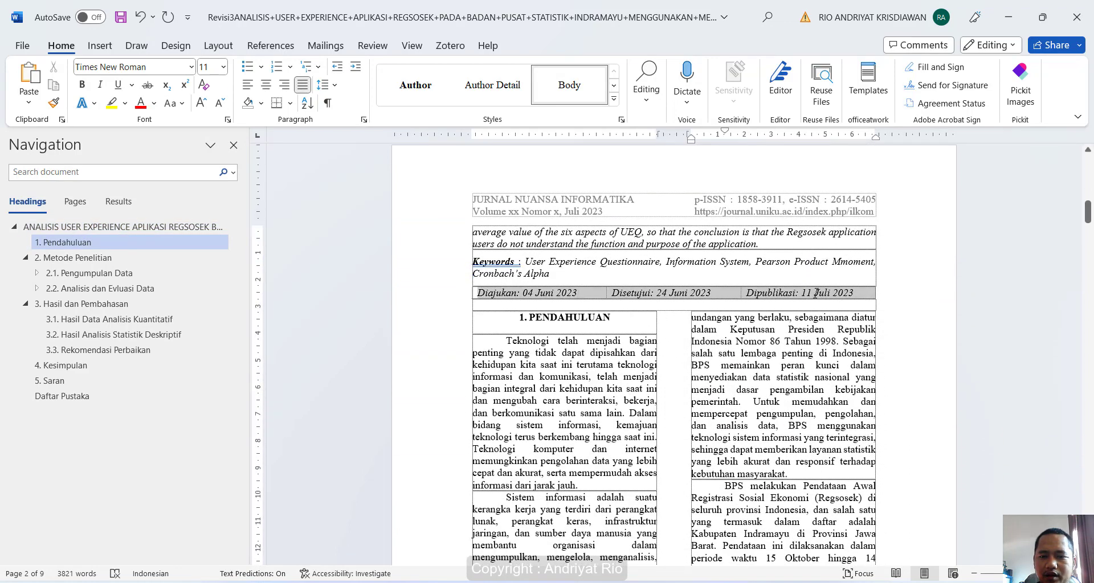
pyautogui.click(608, 450)
# Check the Production checklist in the green Sticky Notes note and return to the manuscript in Word
pyautogui.moveTo(569, 582)
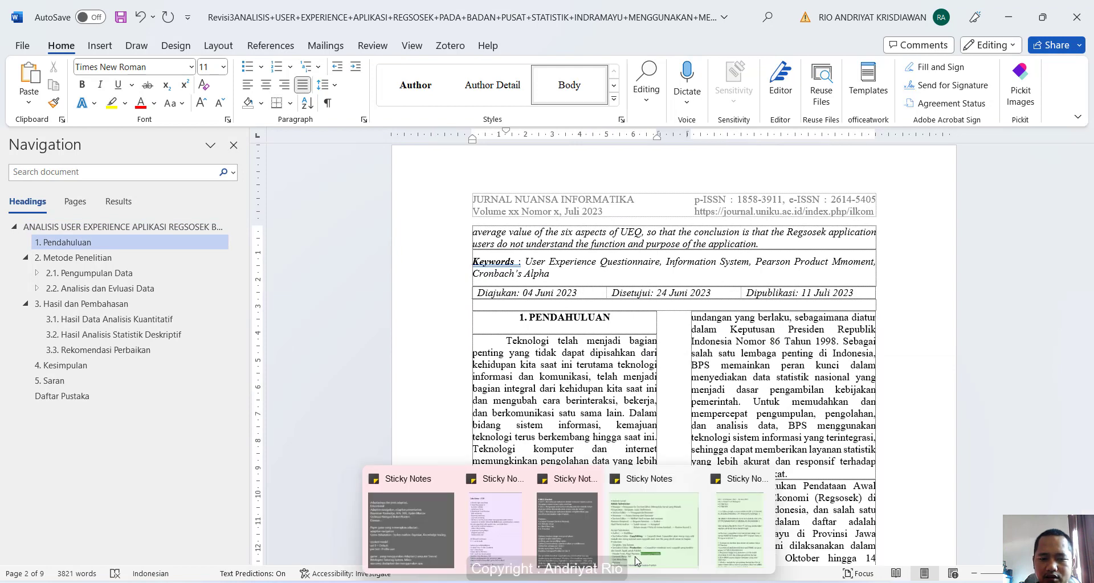
pyautogui.click(643, 556)
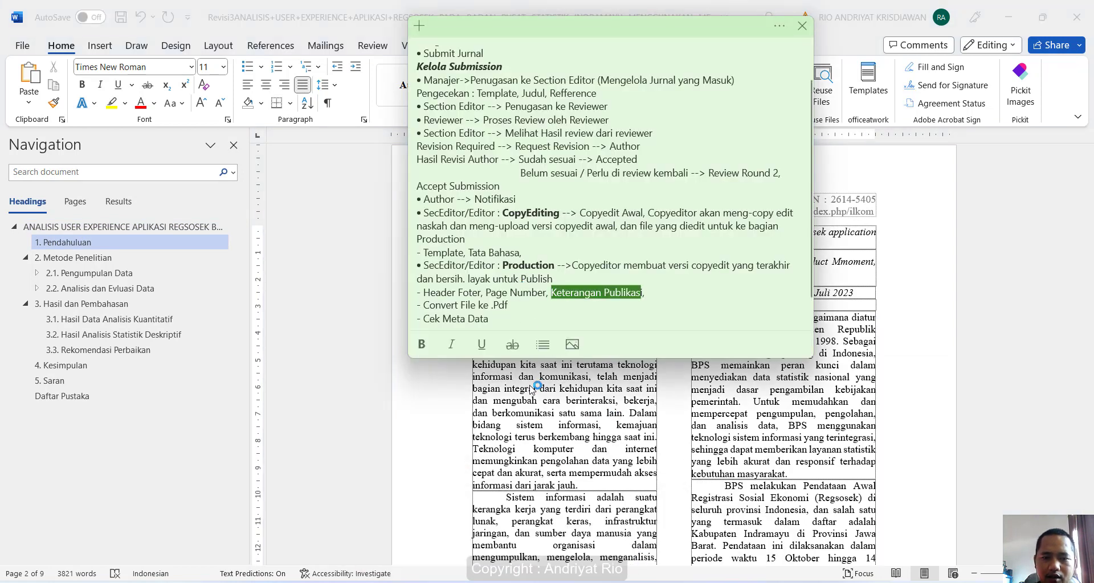
pyautogui.click(531, 386)
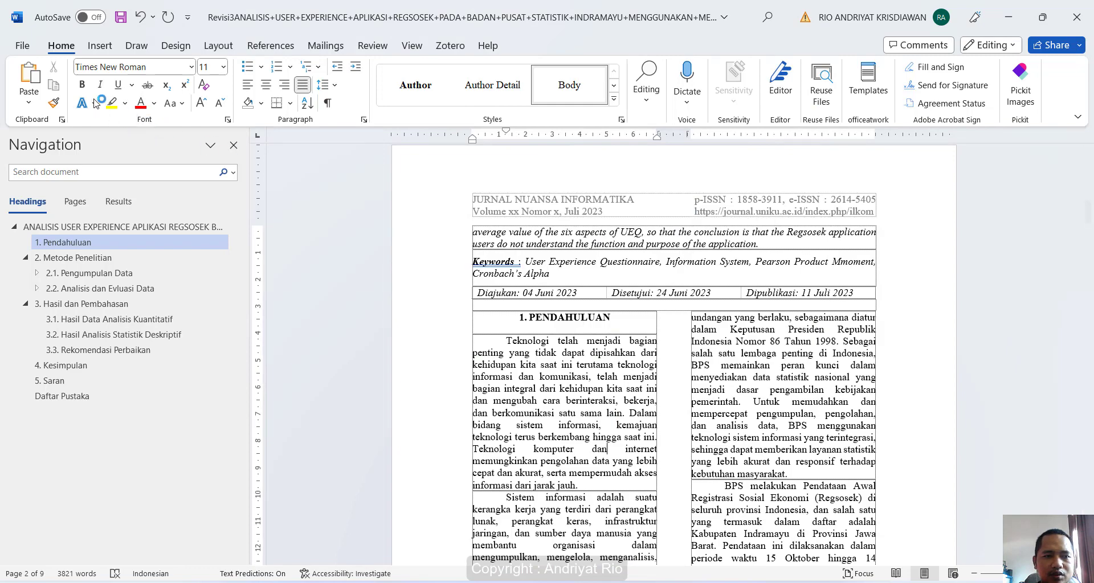
# Save a copy of the manuscript as PDF (*.pdf) in the Downloads folder under its existing file name
pyautogui.click(24, 46)
pyautogui.click(41, 234)
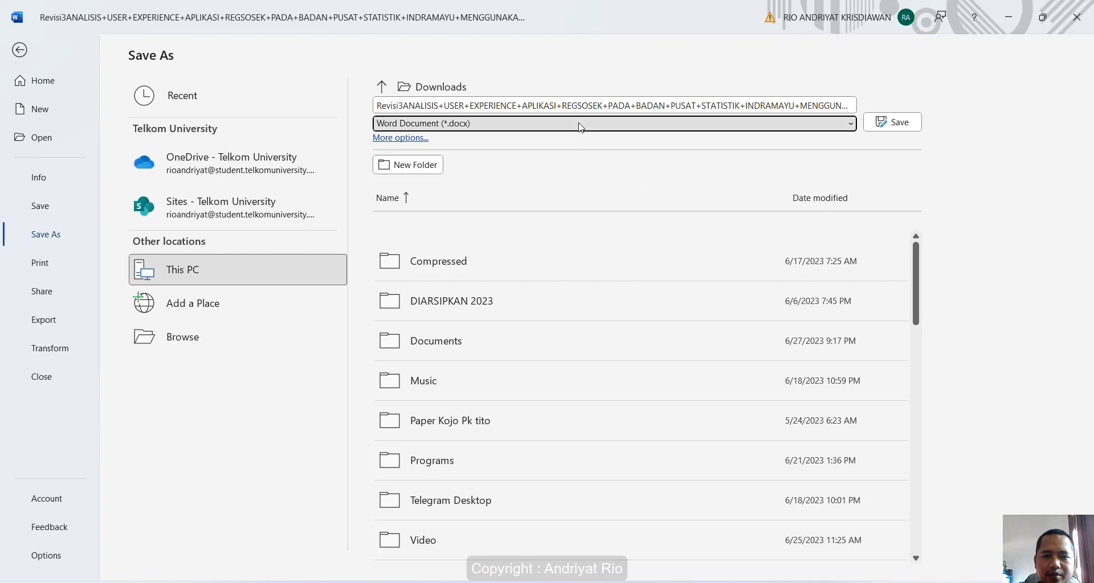
pyautogui.click(579, 127)
pyautogui.click(559, 221)
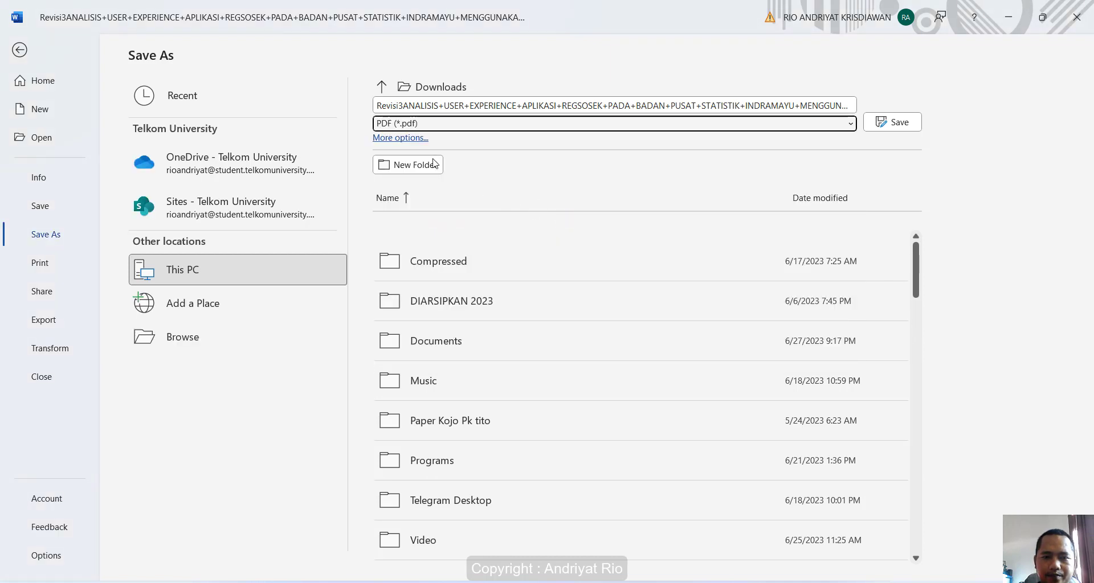
pyautogui.click(888, 126)
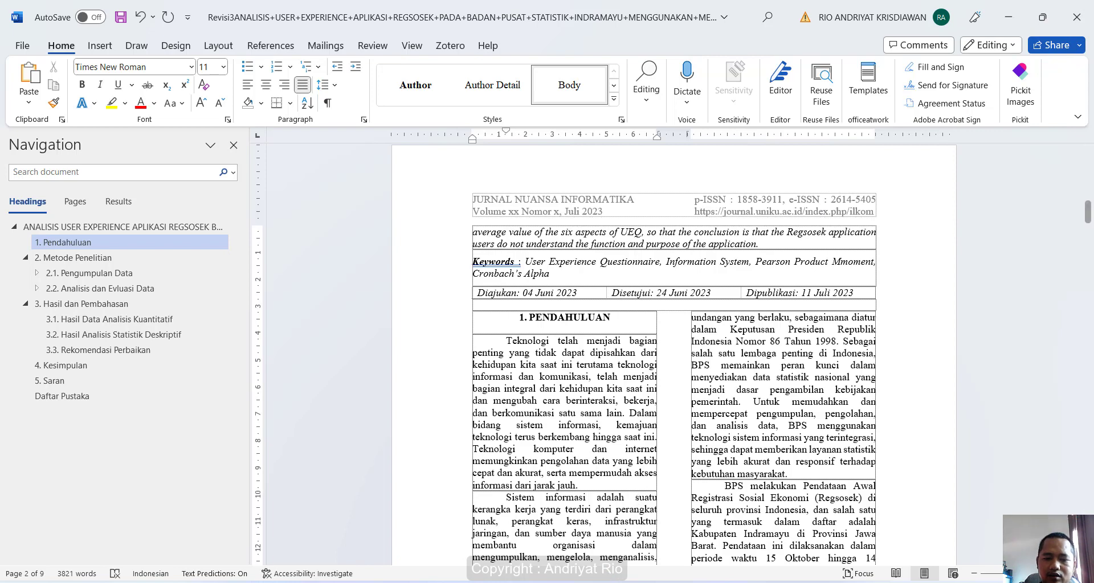
# Switch to the green Sticky Notes checklist, highlight the "Cek Meta Data" item, and return to Word
pyautogui.moveTo(605, 579)
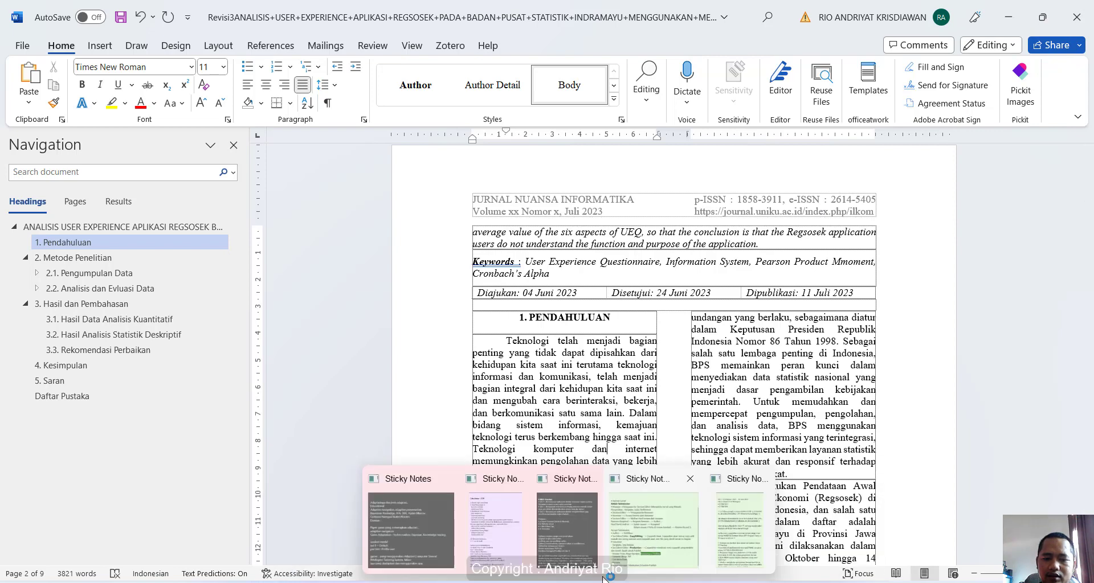
pyautogui.click(678, 532)
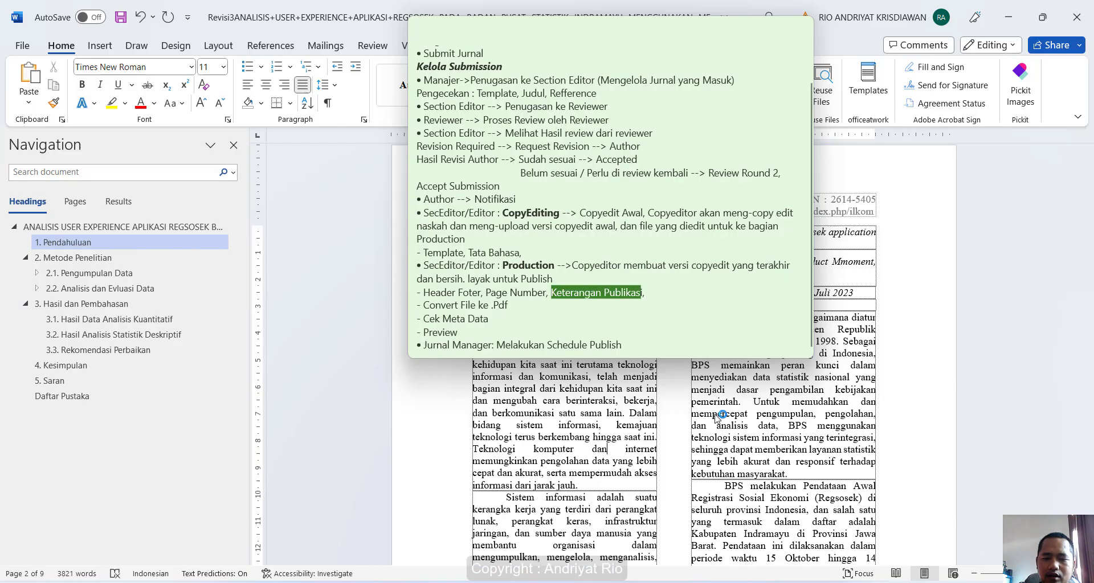
pyautogui.click(522, 304)
pyautogui.scroll(-1, 522, 305)
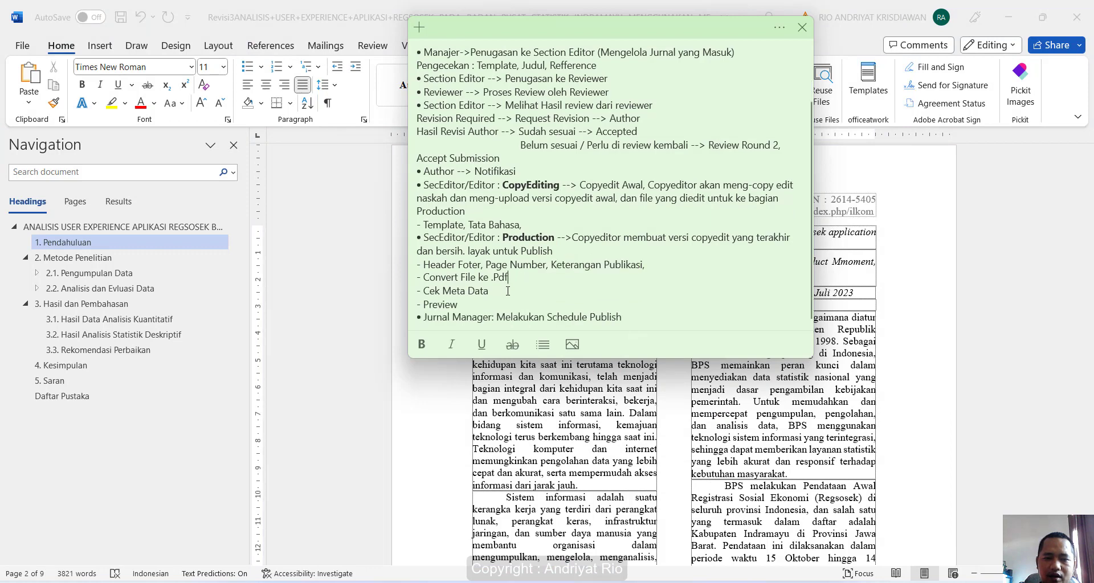
pyautogui.moveTo(457, 288); pyautogui.dragTo(427, 290)
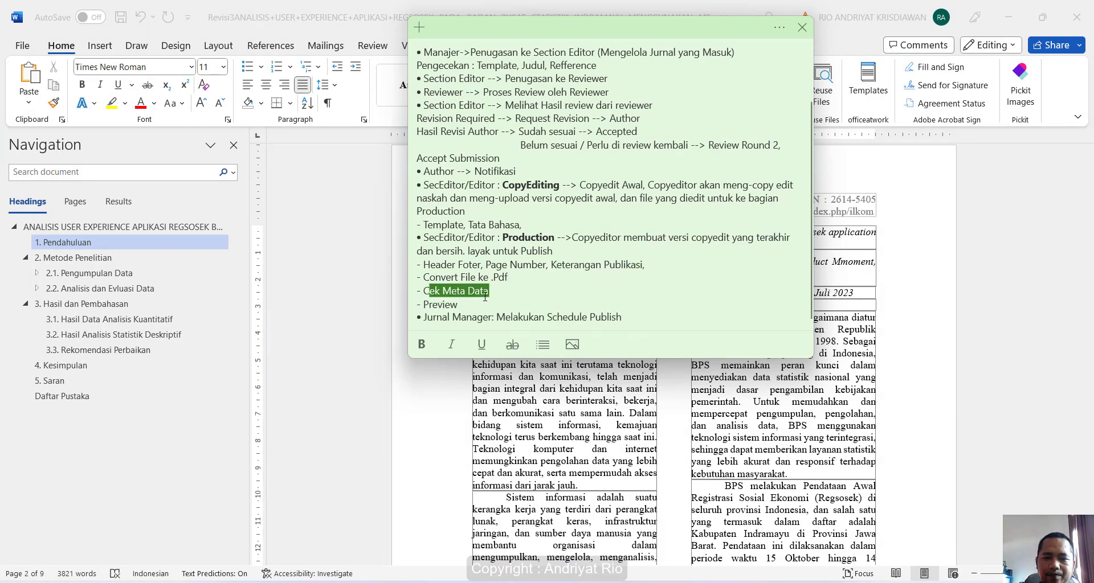
pyautogui.click(846, 287)
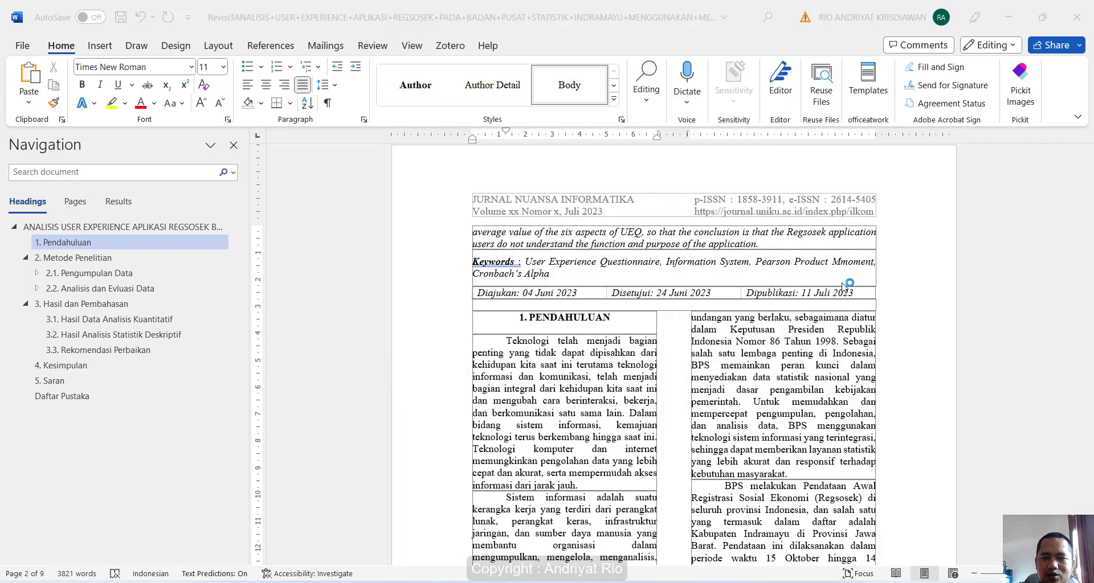
# Look over the title, authors, abstract and keywords on the manuscript's first page as the metadata to verify
pyautogui.scroll(12, 577, 317)
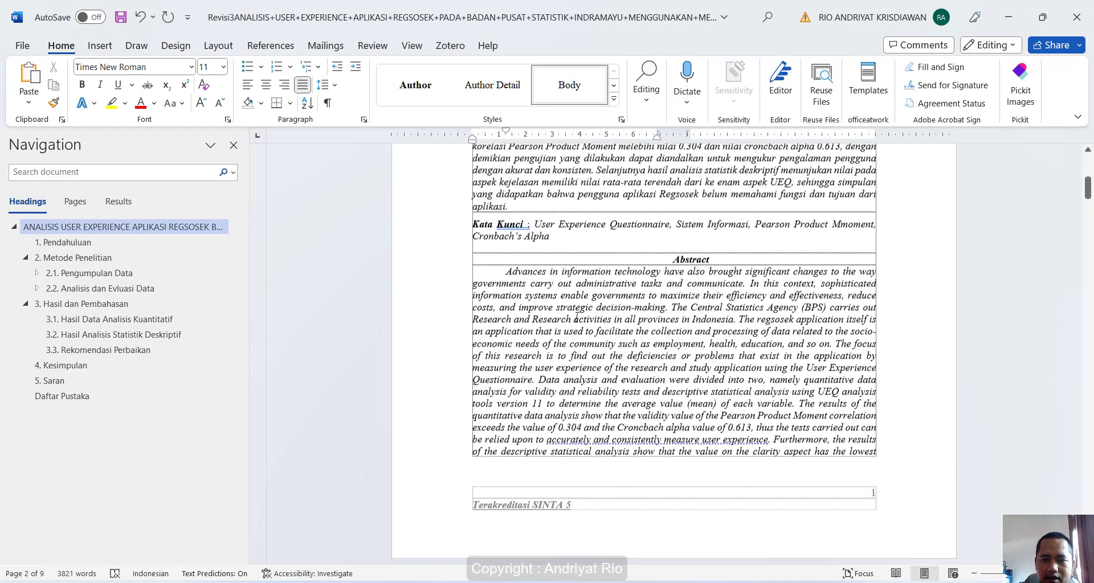
pyautogui.scroll(1, 577, 317)
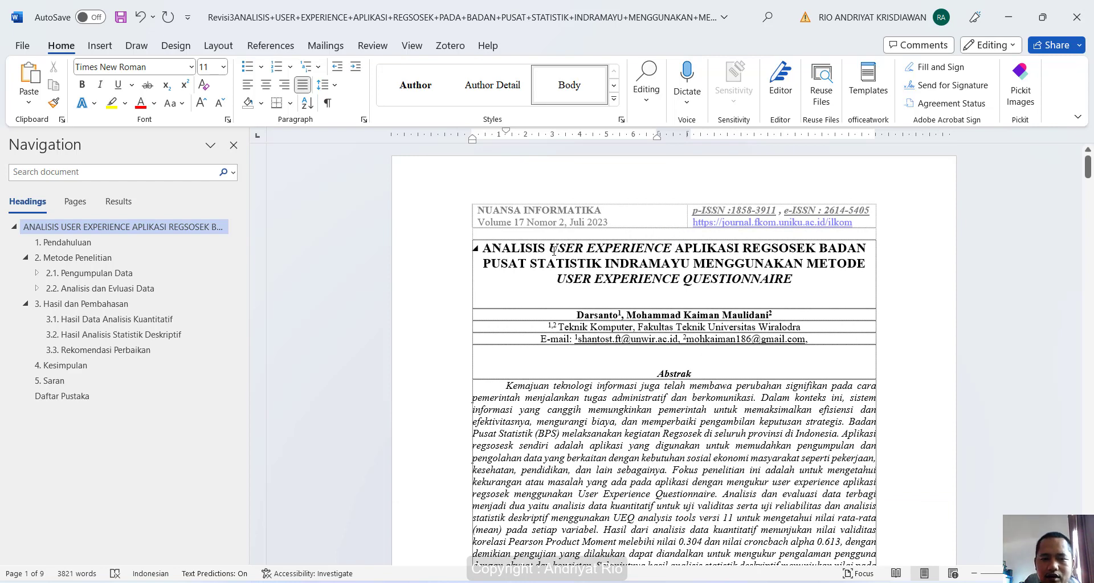
pyautogui.moveTo(553, 251); pyautogui.dragTo(752, 426)
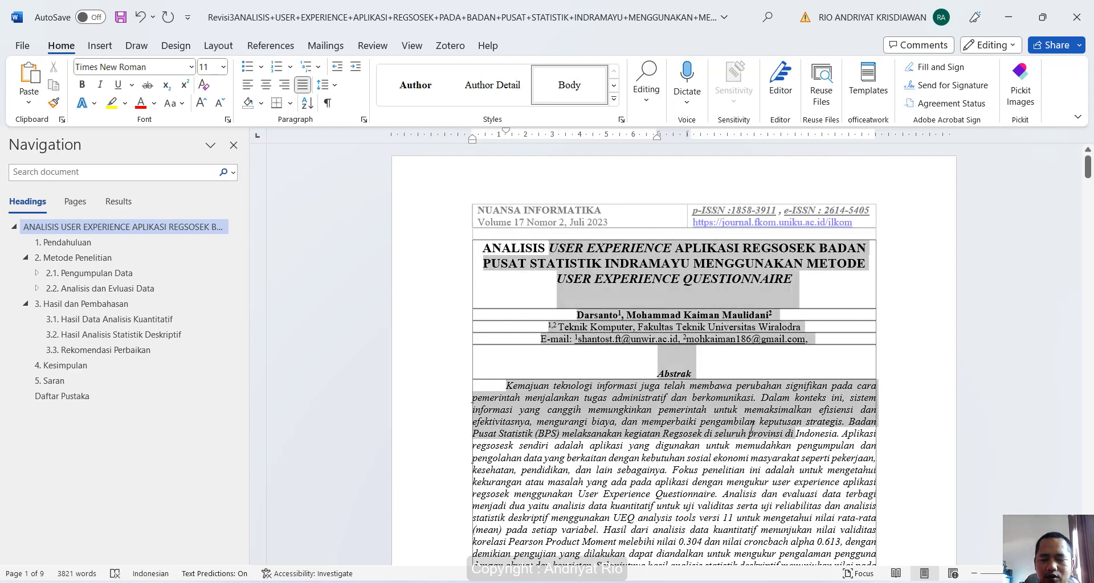
pyautogui.scroll(-3, 684, 410)
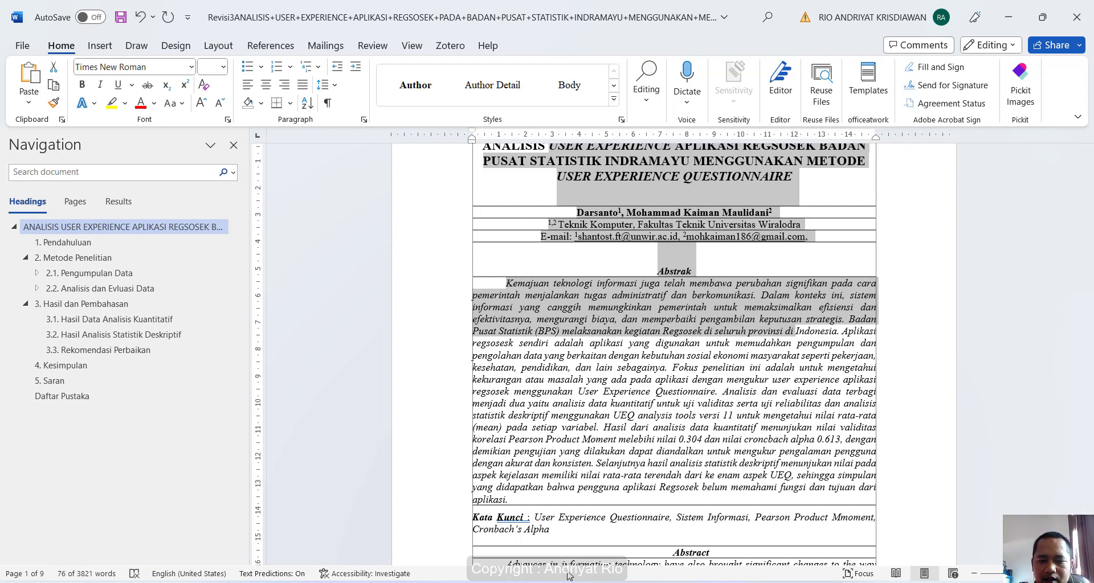
# Switch to OJS in the browser, close the Activity Log and open the submission's Publication details
pyautogui.moveTo(541, 581)
pyautogui.click(592, 544)
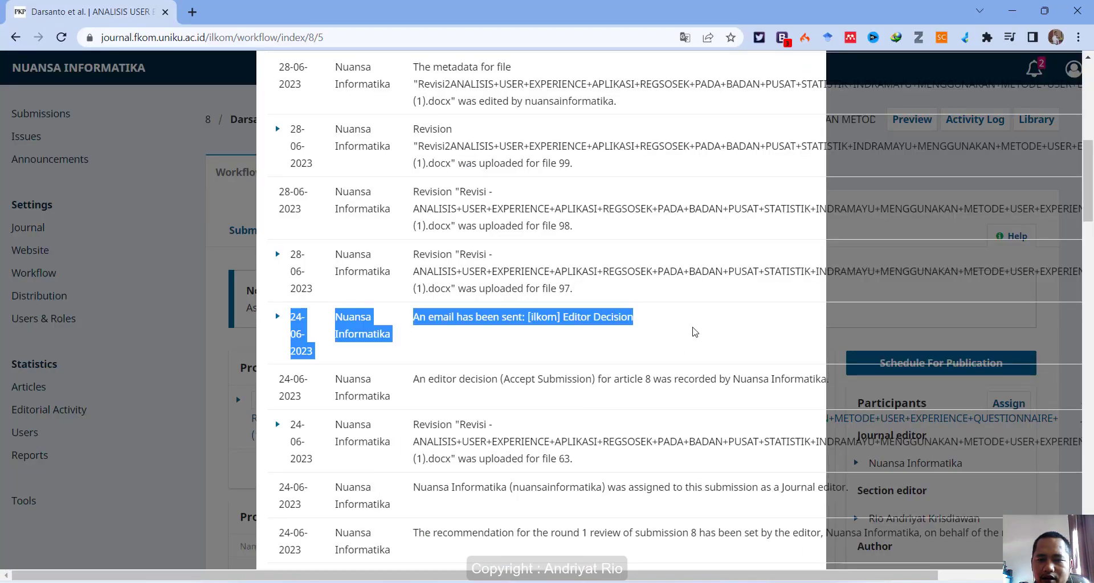
pyautogui.click(168, 191)
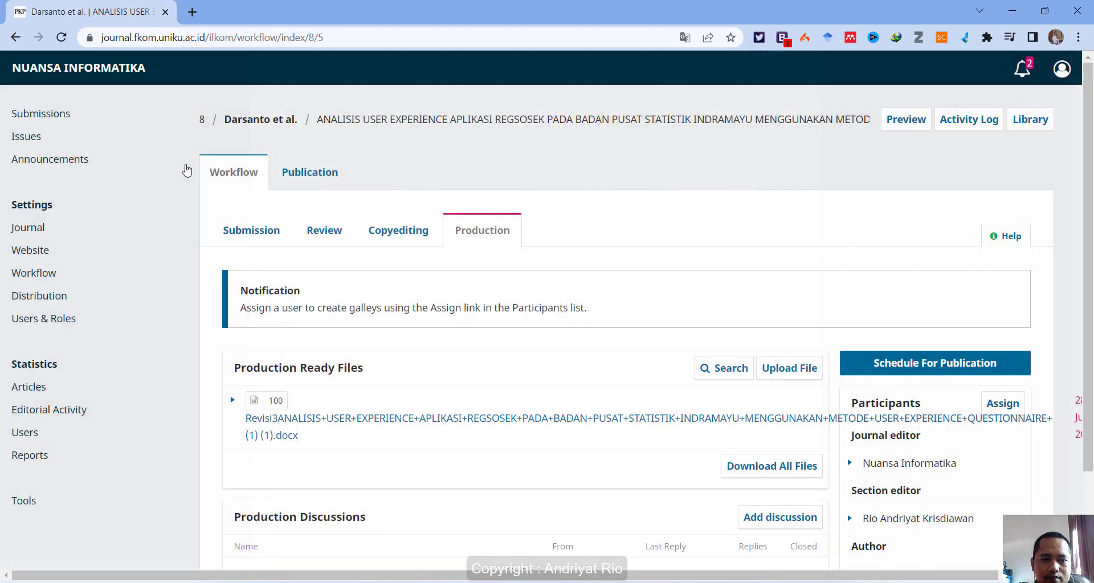
pyautogui.click(312, 177)
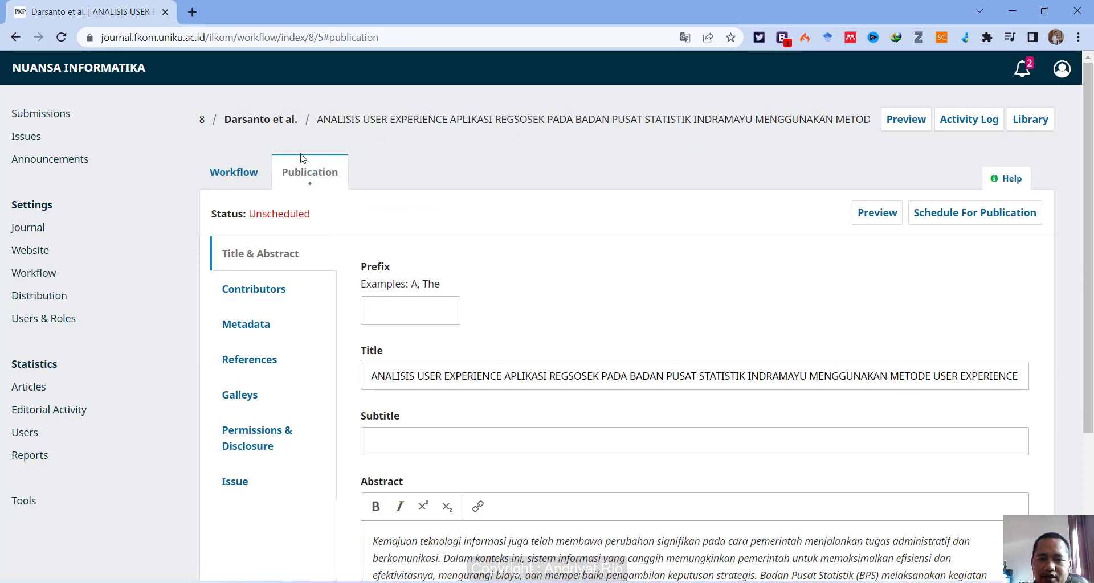
pyautogui.click(246, 174)
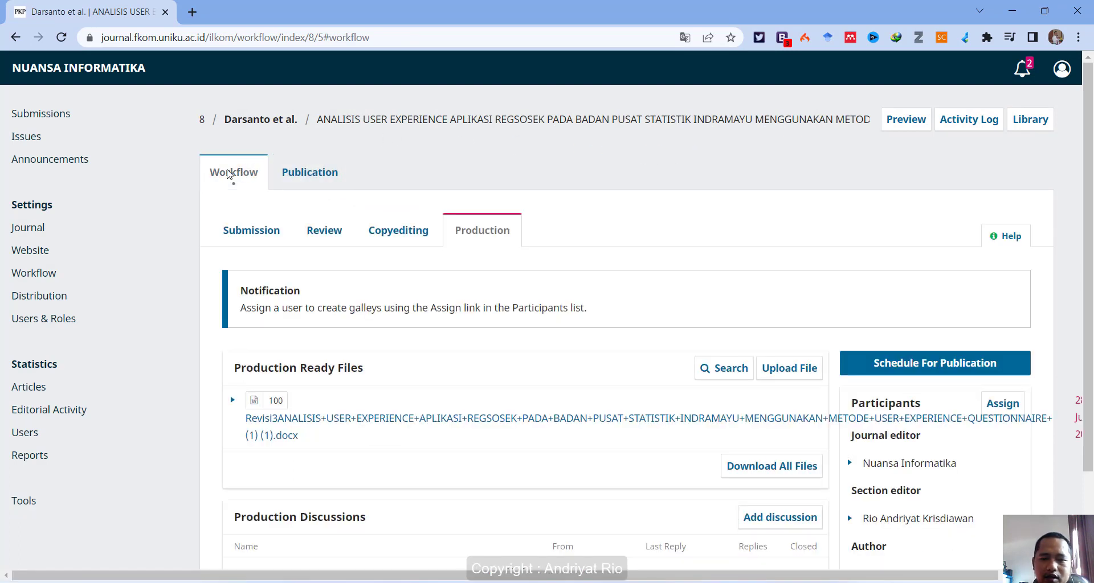
pyautogui.click(299, 174)
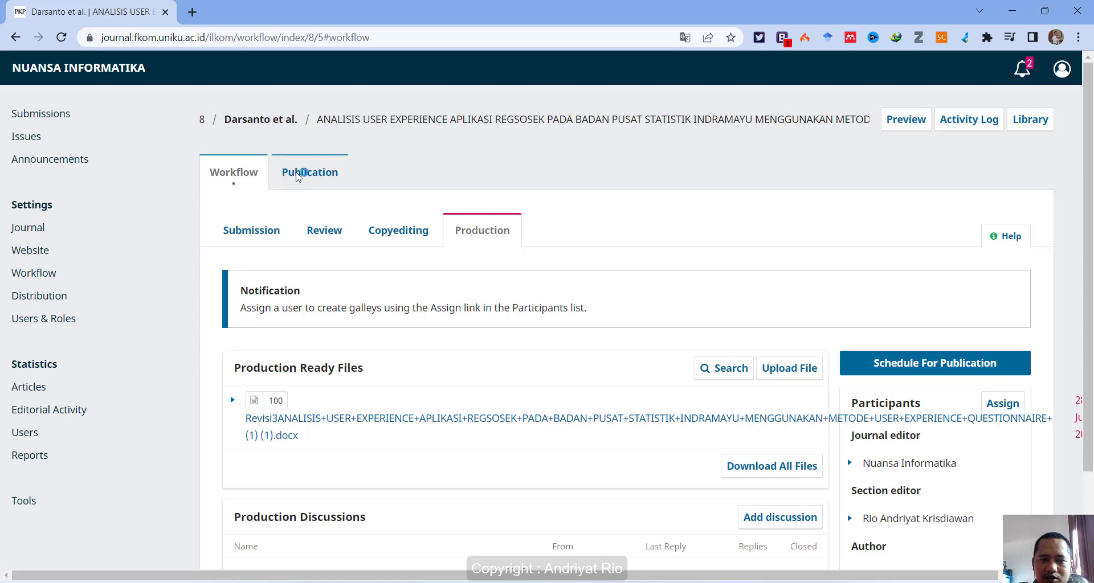
# Replace the submission's Title in OJS with the article title copied from the first page of the Word manuscript
pyautogui.scroll(-2, 530, 220)
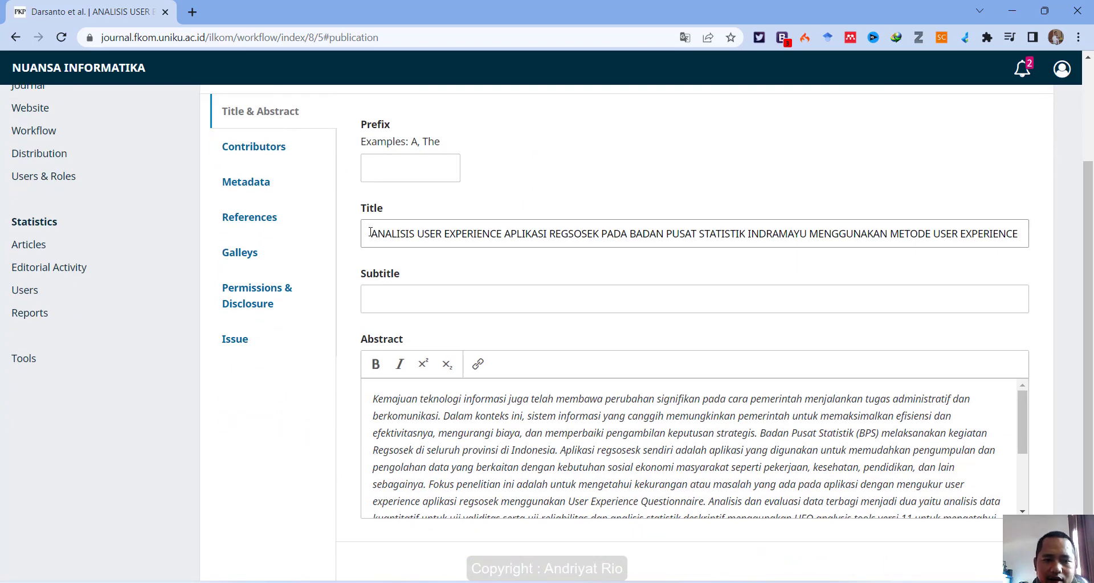
pyautogui.moveTo(371, 232); pyautogui.dragTo(1037, 234)
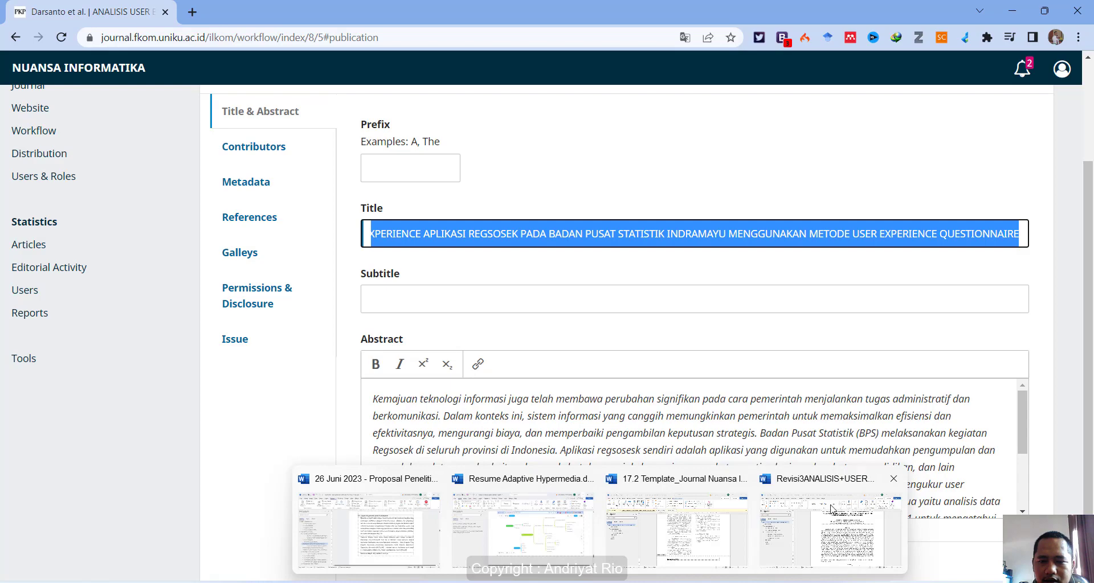
pyautogui.click(837, 518)
pyautogui.scroll(2, 642, 313)
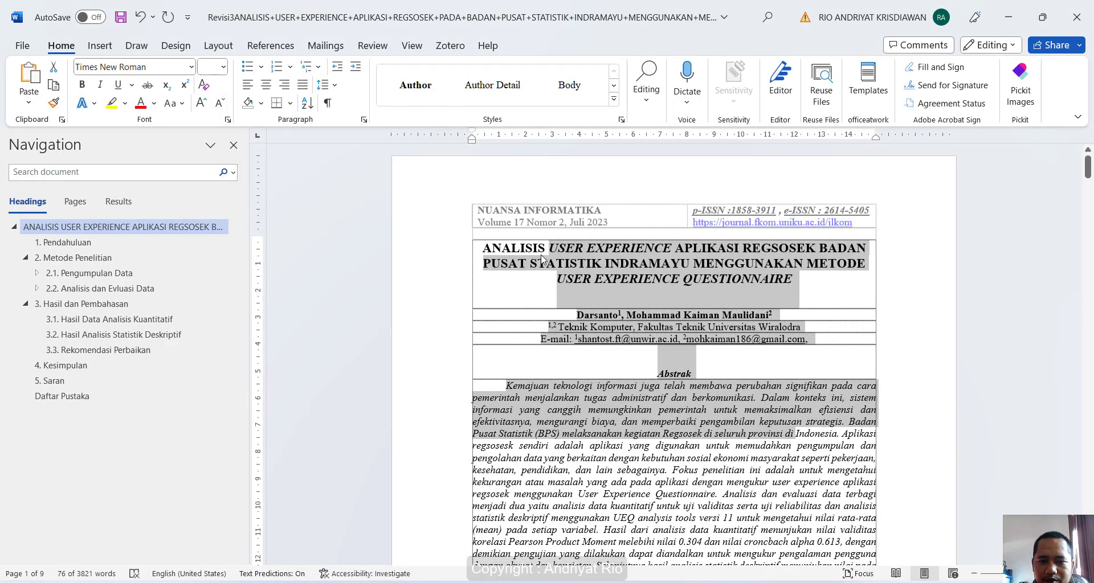
pyautogui.moveTo(485, 248); pyautogui.dragTo(751, 279)
pyautogui.hotkey('ctrl', 'c')
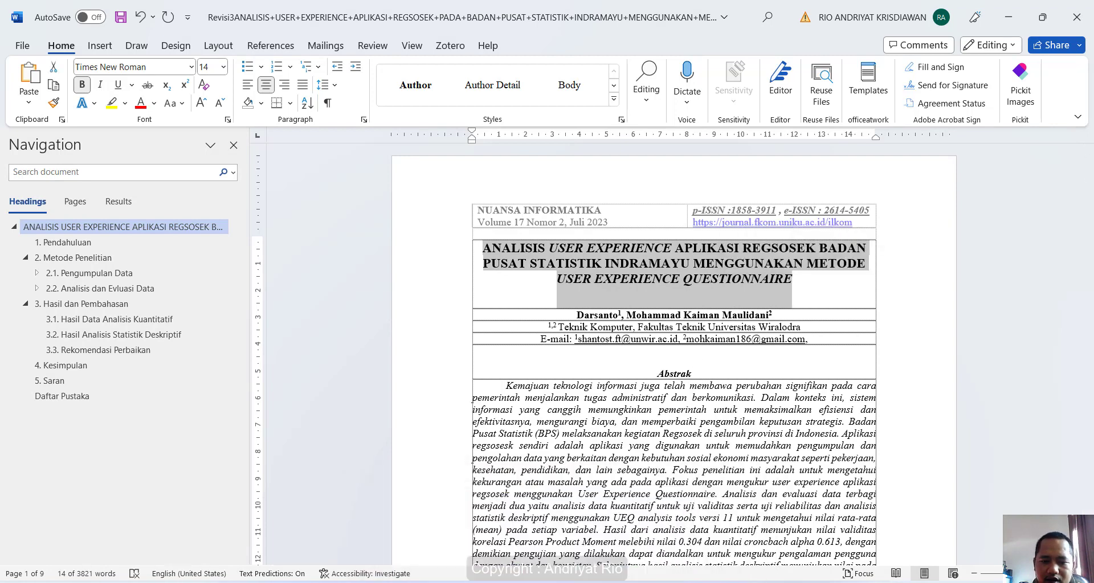
pyautogui.click(606, 525)
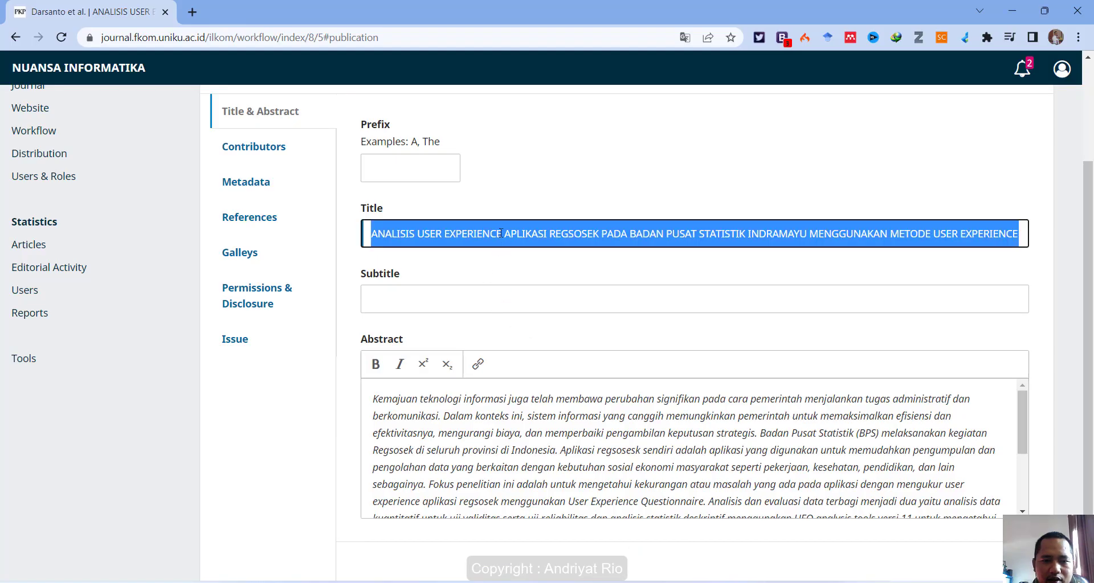
pyautogui.press('BackSpace')
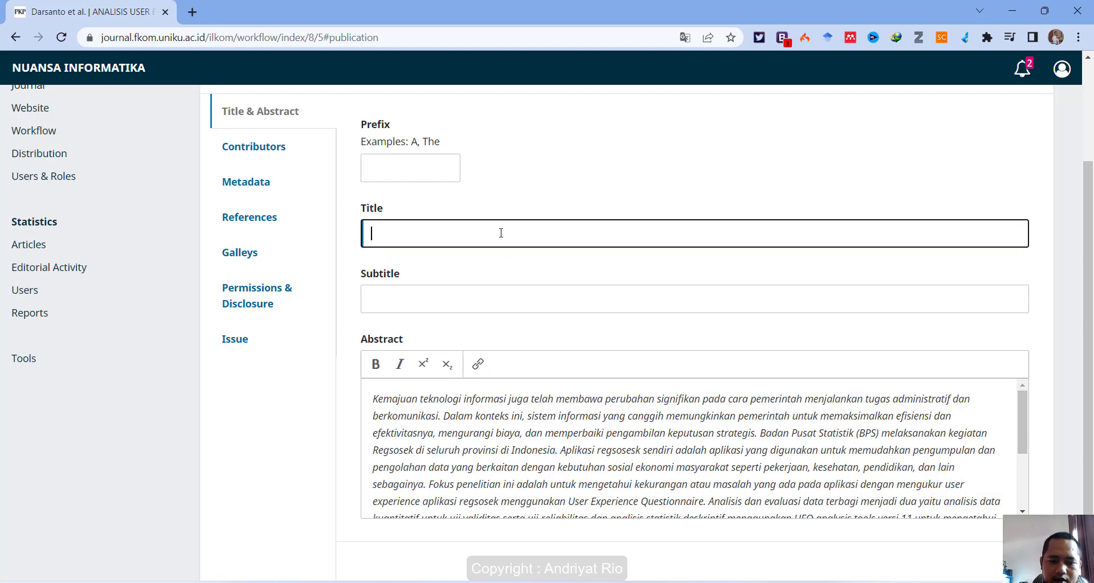
pyautogui.hotkey('ctrl', 'v')
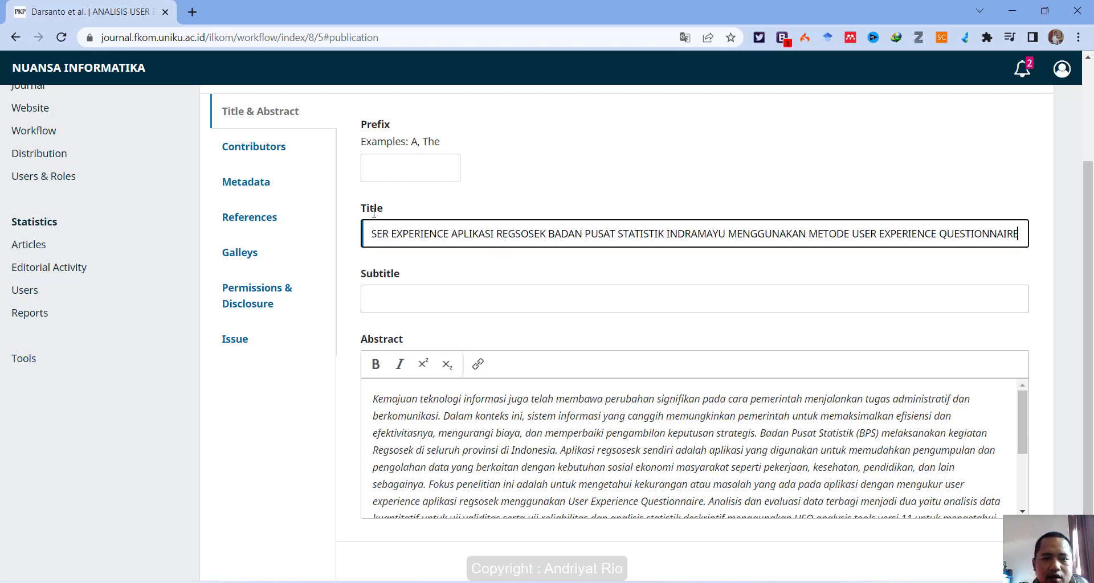
# Read through the full Abstract text in the publication details from beginning to end
pyautogui.scroll(-1, 421, 295)
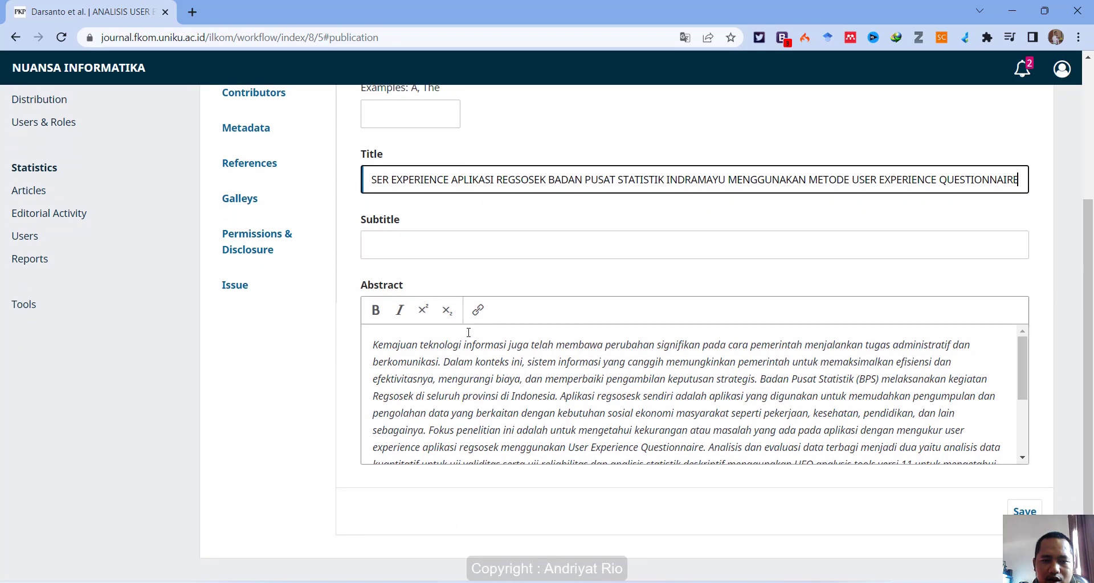
pyautogui.click(470, 348)
pyautogui.scroll(-4, 479, 362)
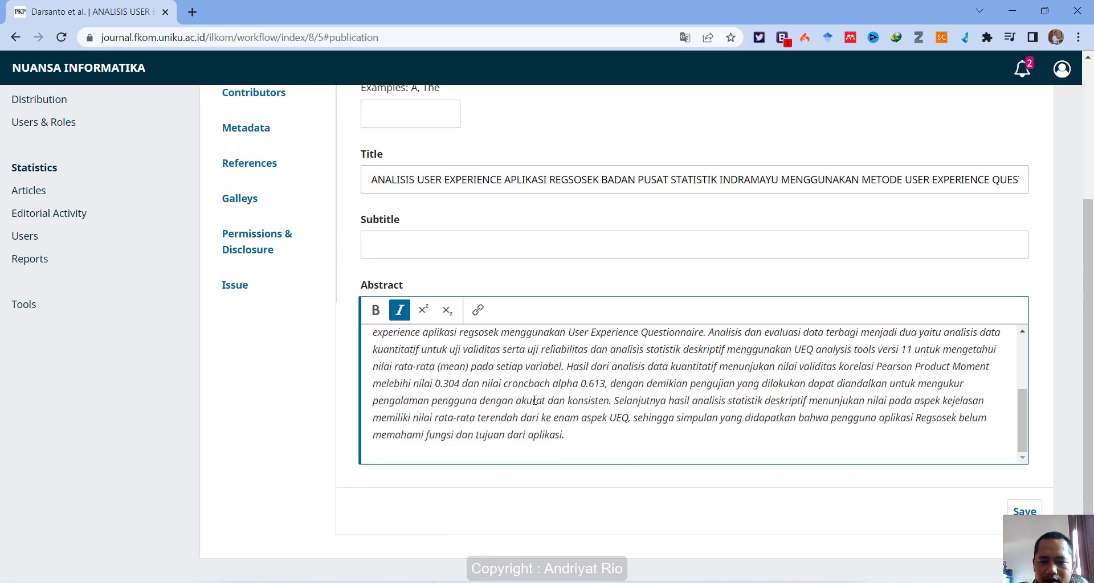
pyautogui.moveTo(612, 427); pyautogui.dragTo(612, 426)
pyautogui.click(564, 402)
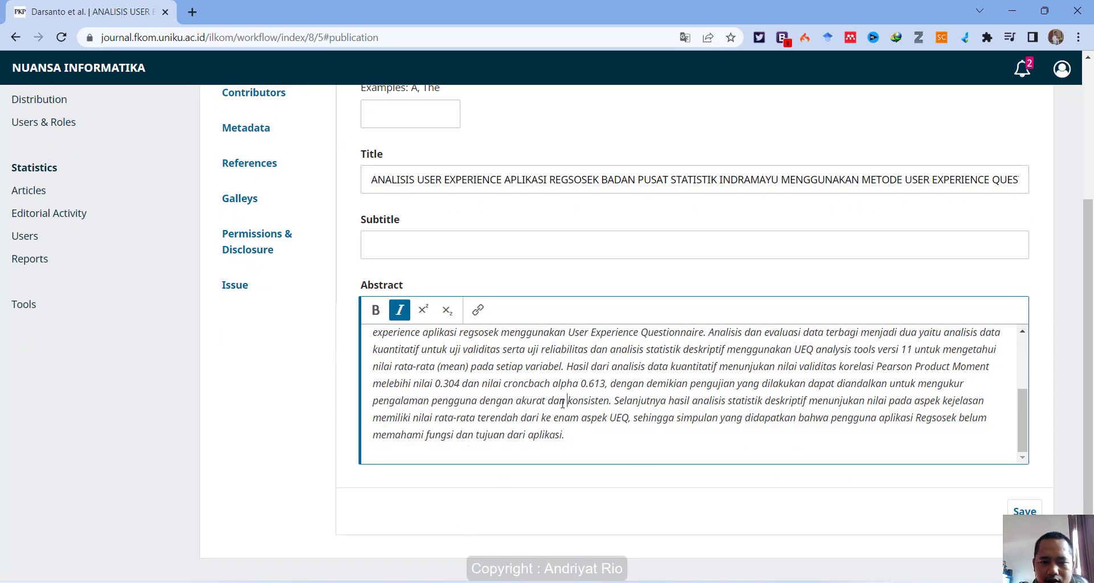
pyautogui.scroll(3, 550, 420)
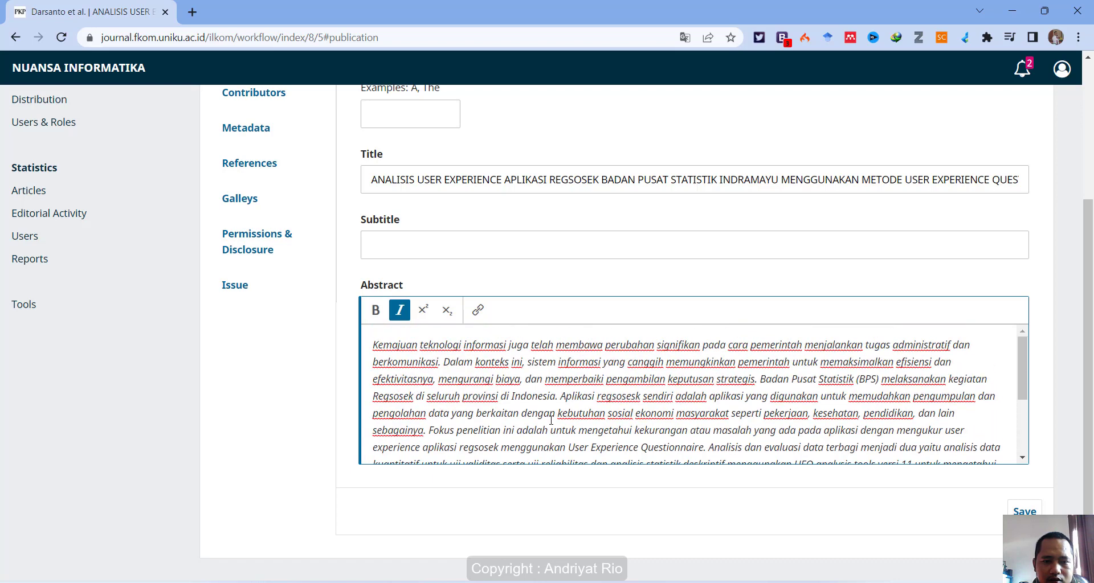
pyautogui.scroll(-3, 550, 420)
pyautogui.scroll(3, 550, 420)
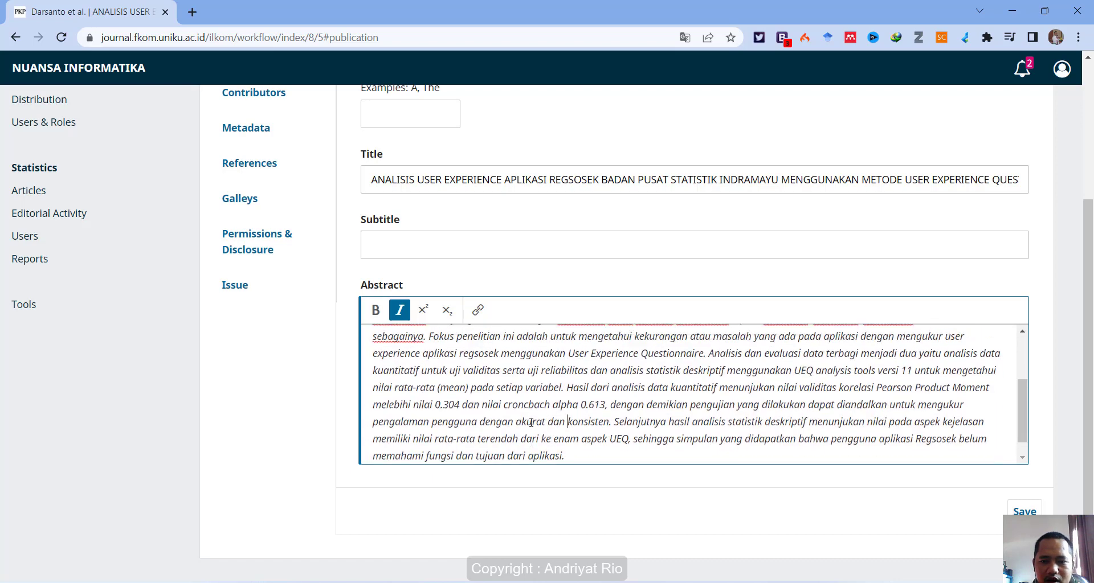
pyautogui.scroll(1, 346, 345)
# Open the submission's contributor list and switch to the Word manuscript to compare it with the author line
pyautogui.scroll(3, 346, 344)
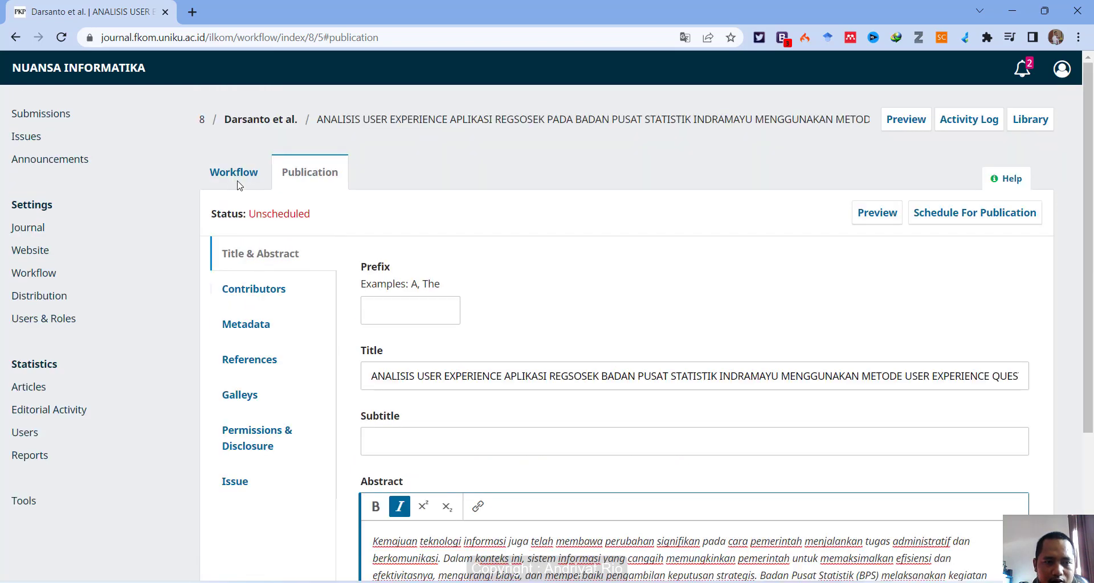
pyautogui.click(266, 290)
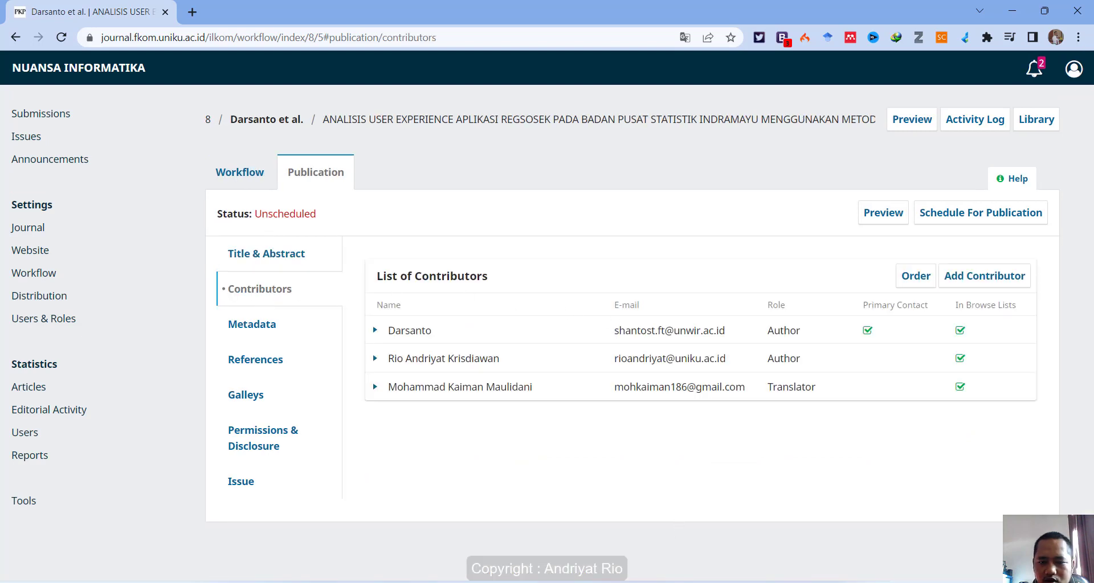
pyautogui.click(844, 538)
pyautogui.click(723, 327)
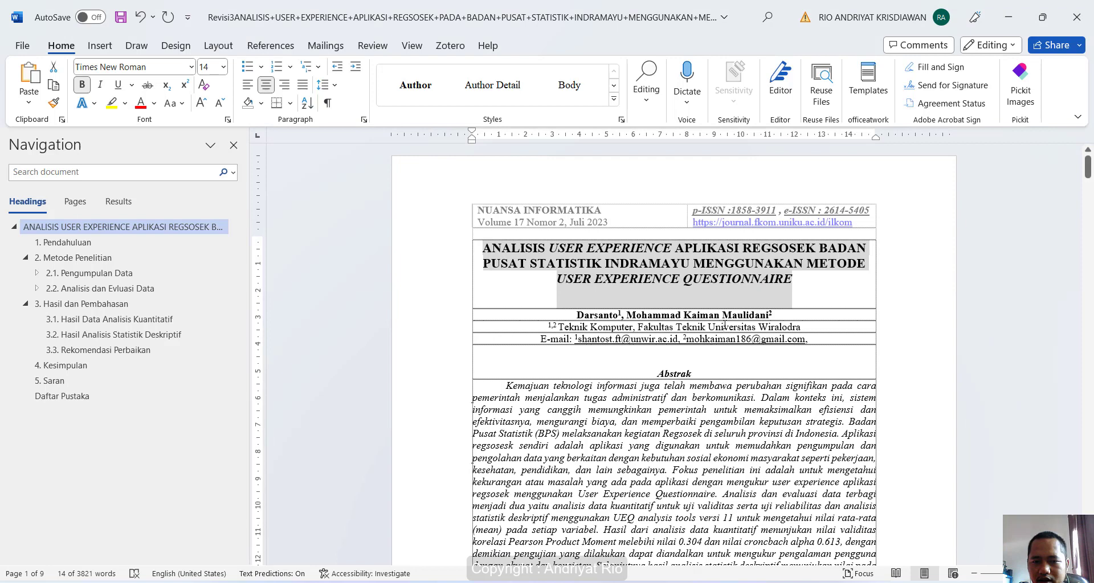
# Highlight the author, affiliation and e-mail lines in the Word manuscript and compare them with the contributor list in OJS
pyautogui.click(576, 314)
pyautogui.moveTo(576, 313); pyautogui.dragTo(809, 338)
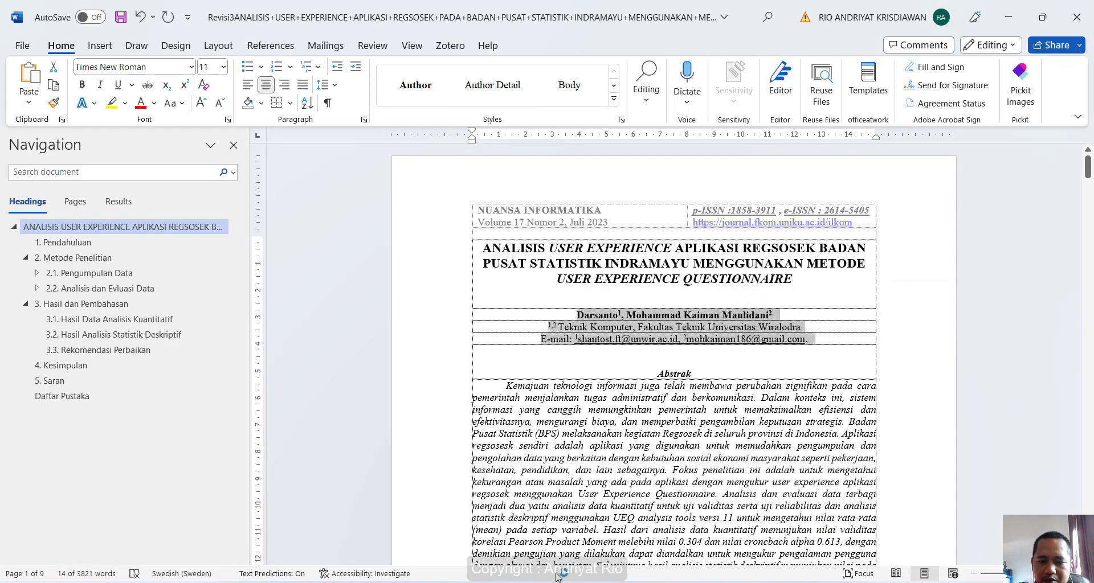
pyautogui.moveTo(537, 580)
pyautogui.click(626, 551)
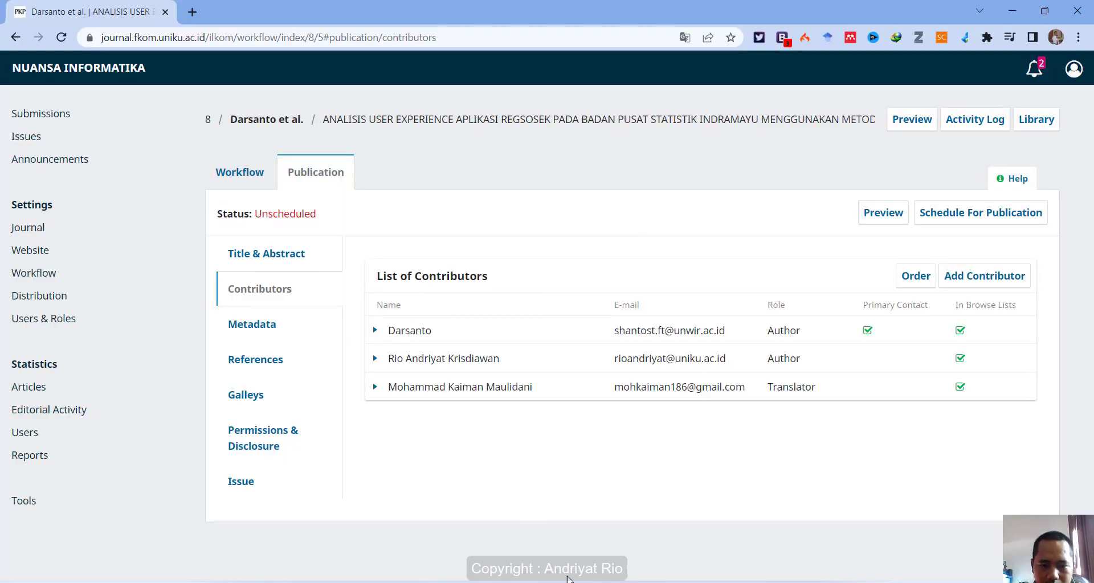
pyautogui.moveTo(599, 580)
pyautogui.moveTo(811, 536)
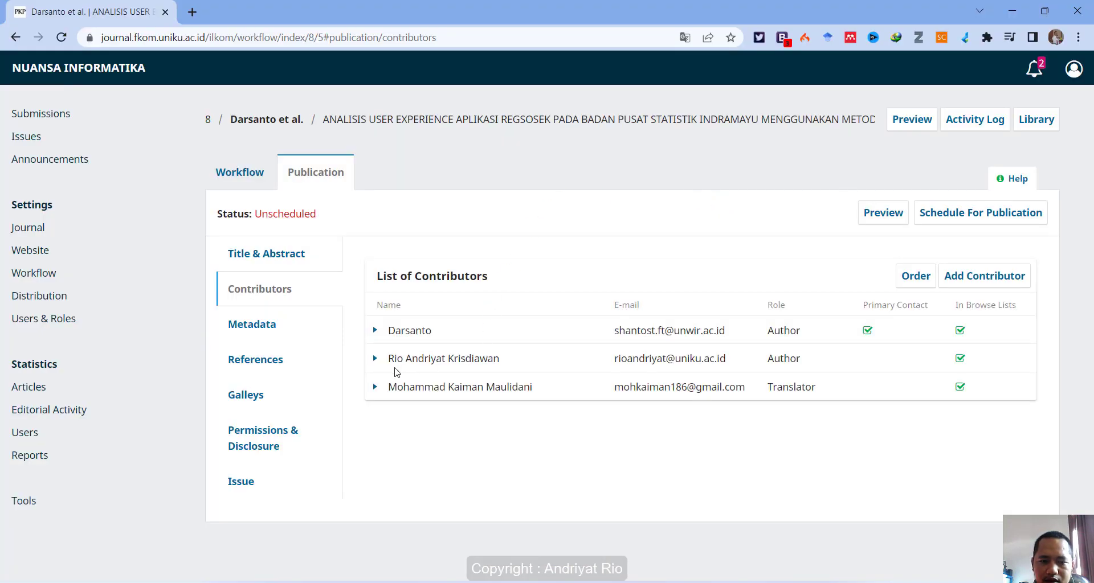
# Delete the second contributor, who is missing from the manuscript's author line, from the List of Contributors
pyautogui.click(375, 359)
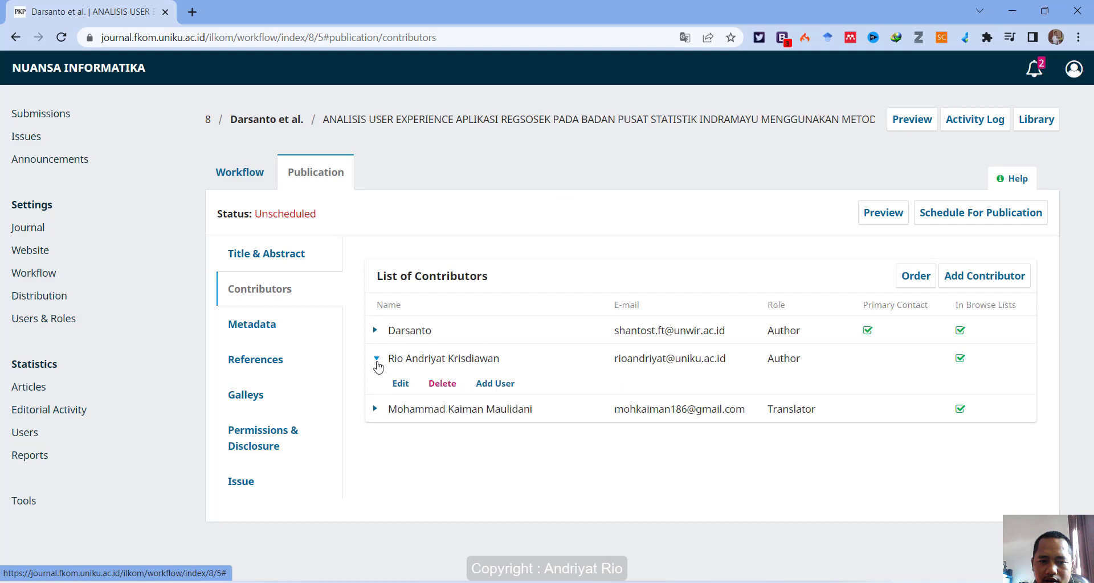
pyautogui.click(447, 388)
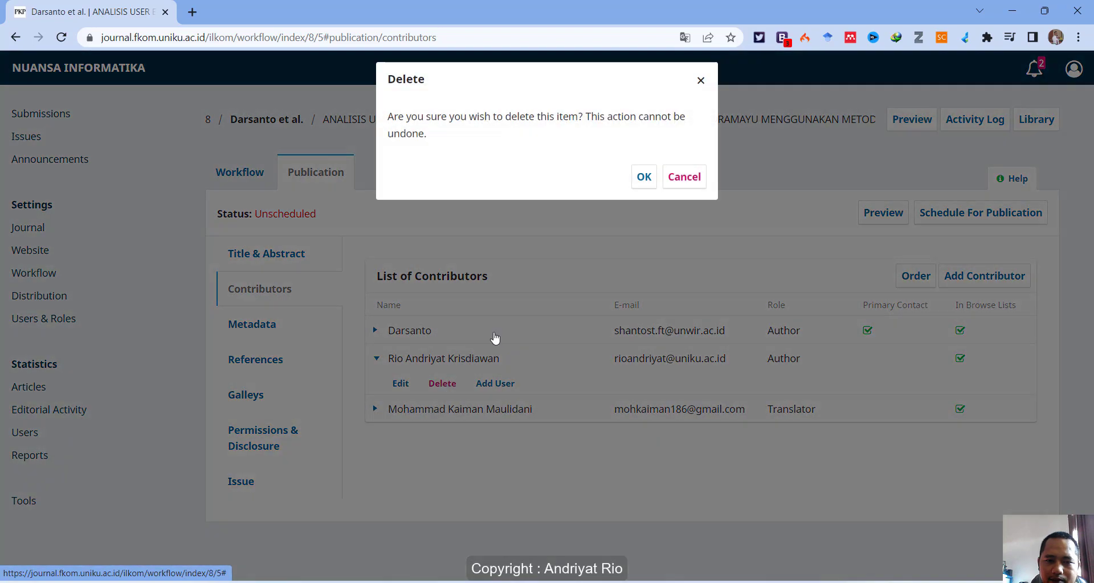
pyautogui.click(644, 177)
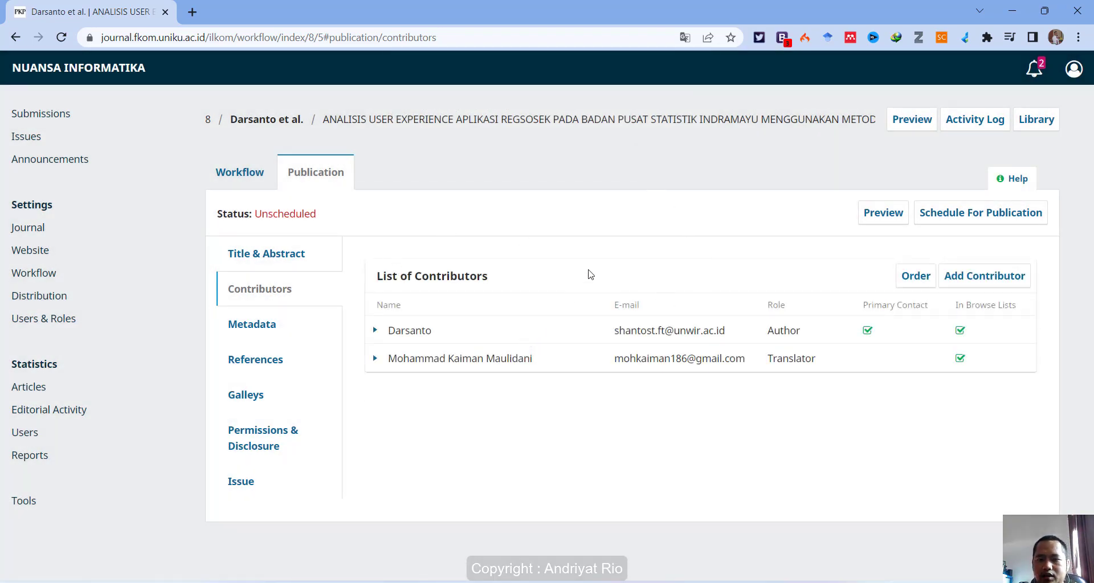
# Review the submission's Title & Abstract details, contributor list and Metadata keywords
pyautogui.click(336, 258)
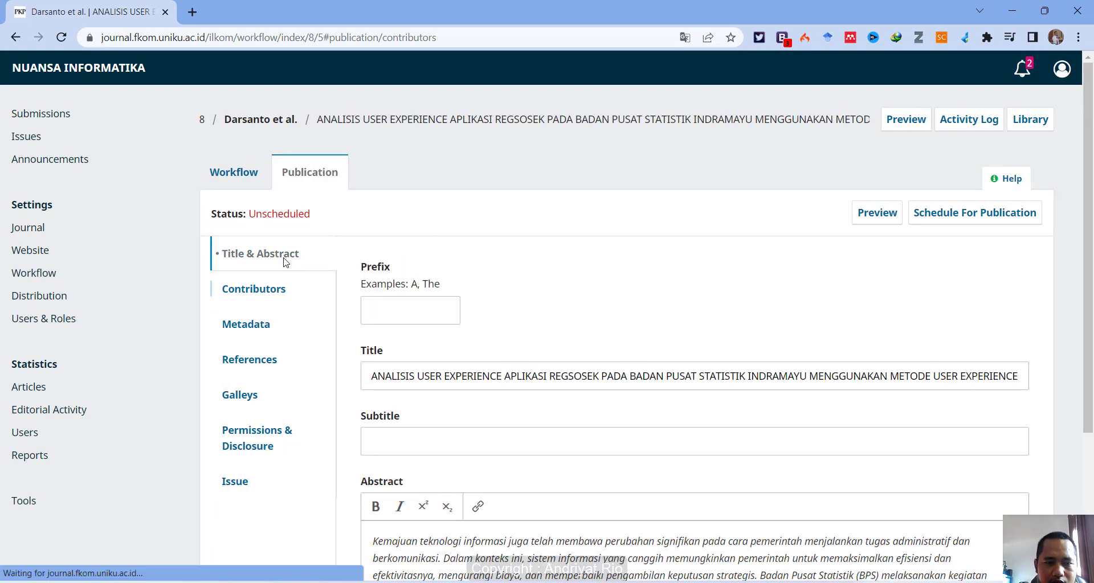
pyautogui.scroll(-2, 492, 378)
pyautogui.scroll(-2, 492, 378)
pyautogui.scroll(4, 492, 378)
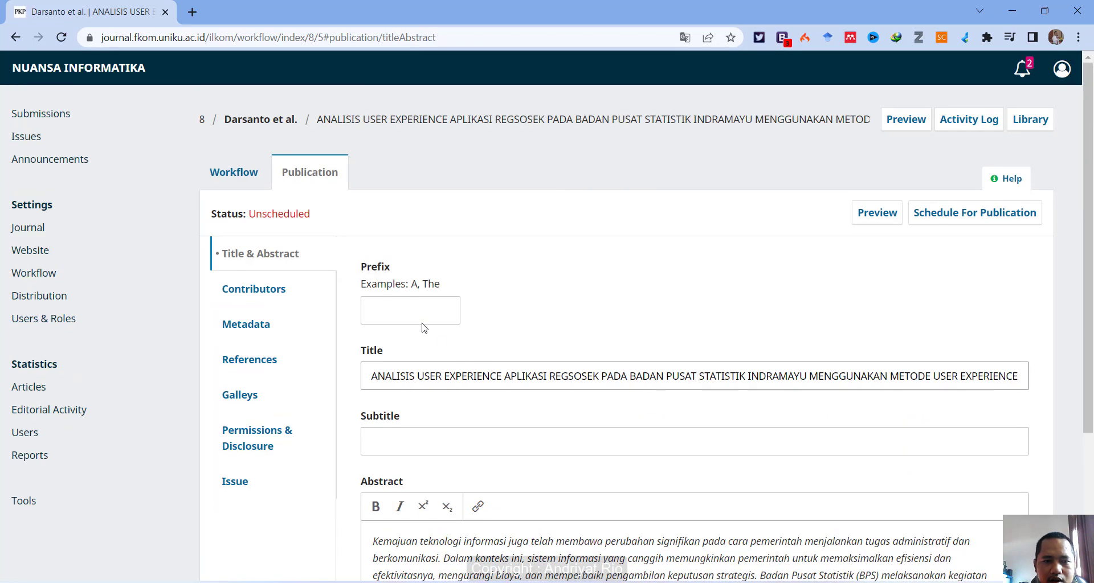
pyautogui.click(234, 329)
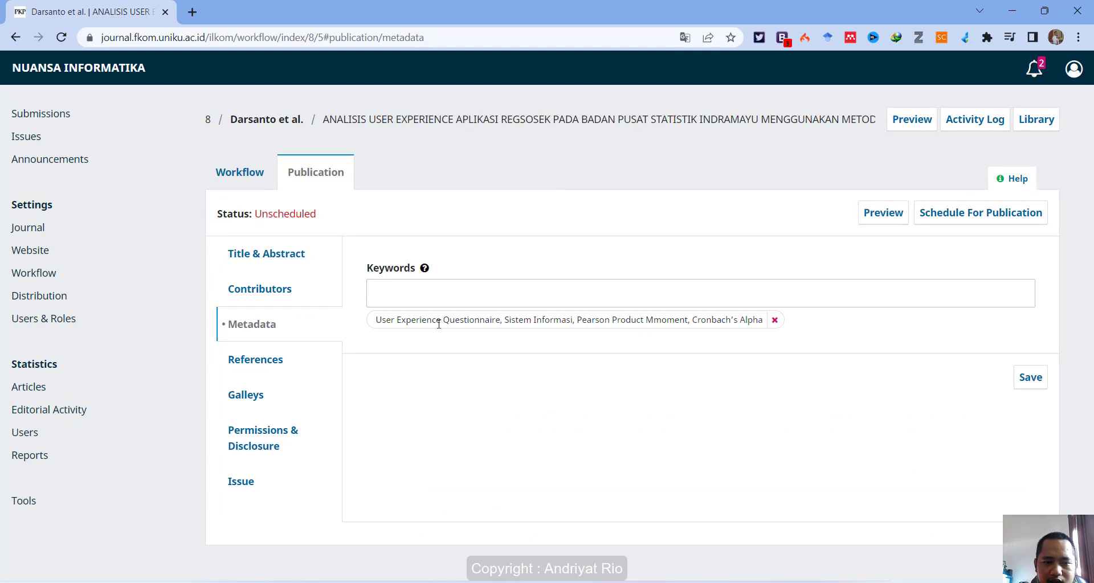
pyautogui.click(467, 293)
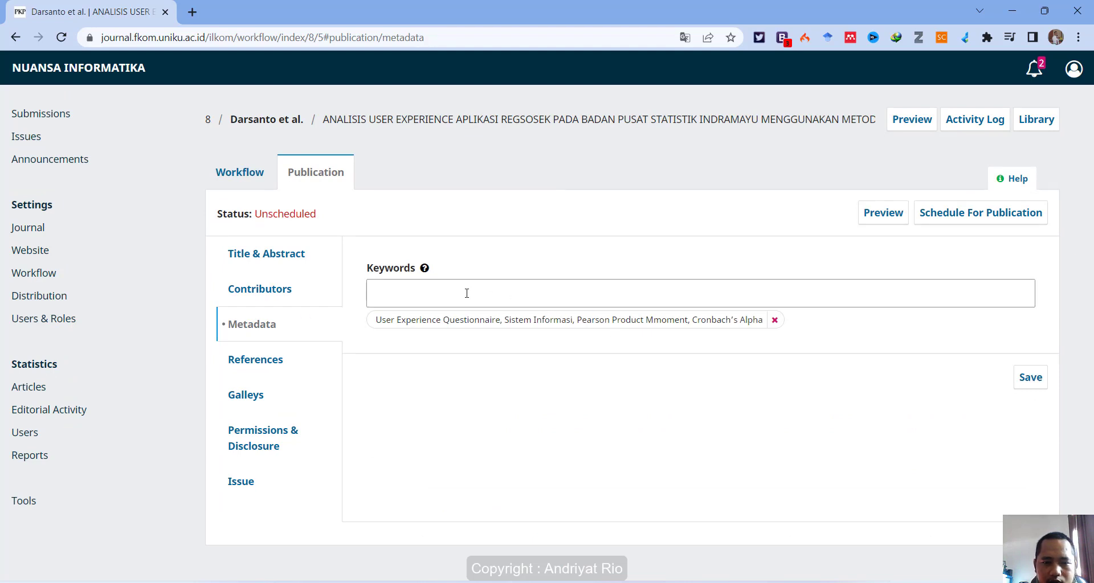
pyautogui.click(294, 292)
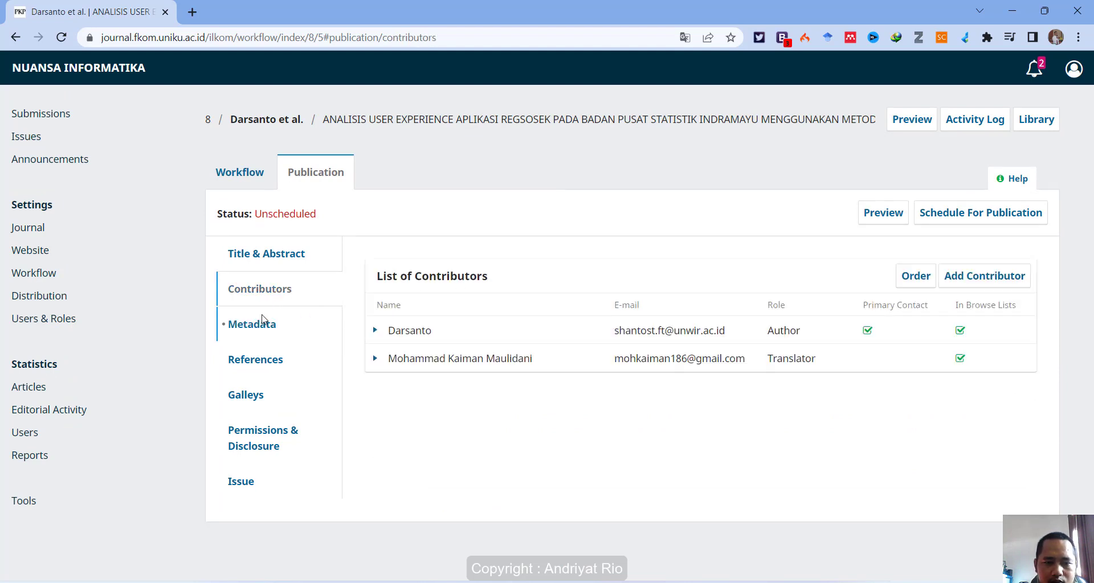
pyautogui.click(240, 322)
pyautogui.click(463, 297)
pyautogui.click(462, 297)
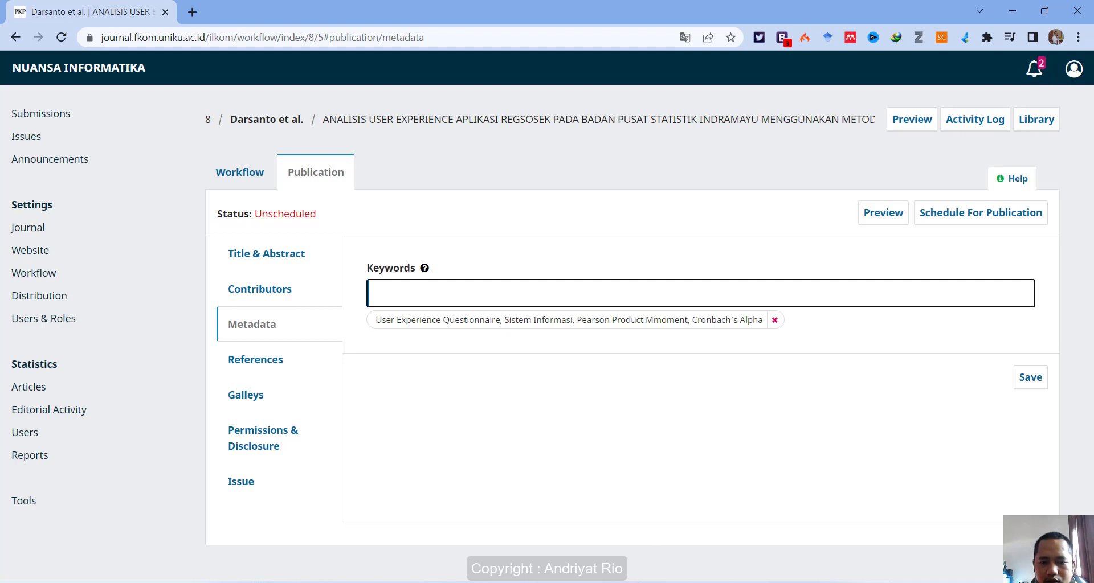
# Switch to the Word manuscript and copy the English Keywords text below the English abstract on page 2
pyautogui.click(815, 530)
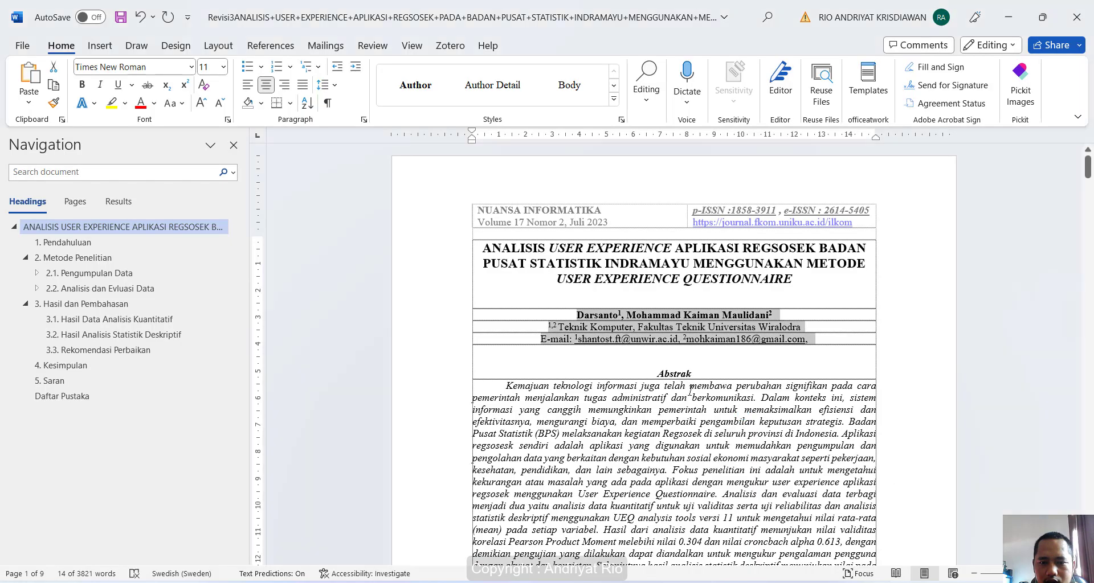
pyautogui.click(670, 392)
pyautogui.scroll(-10, 670, 392)
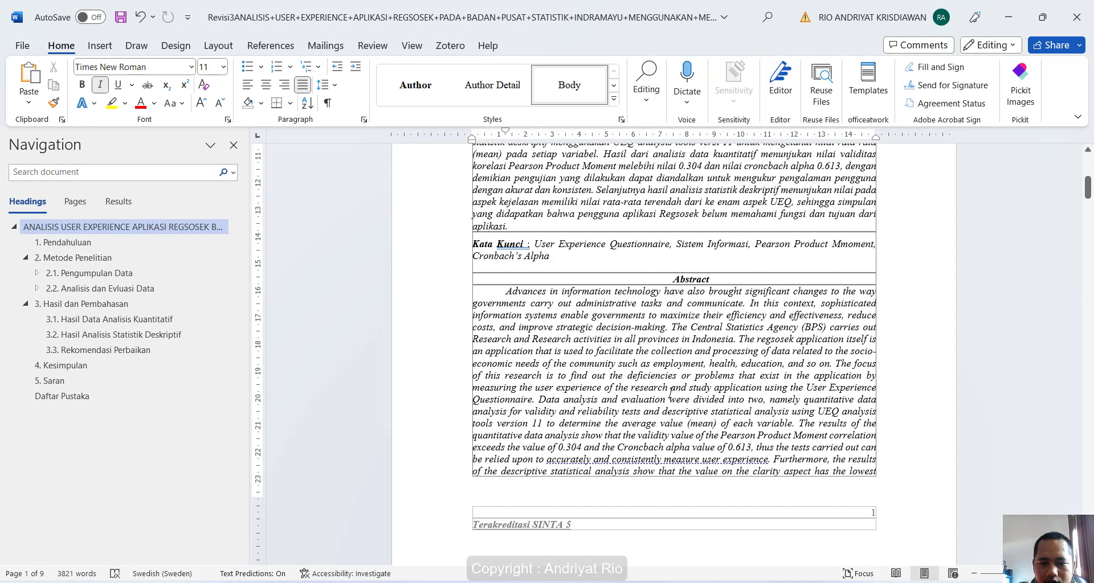
pyautogui.scroll(-8, 670, 392)
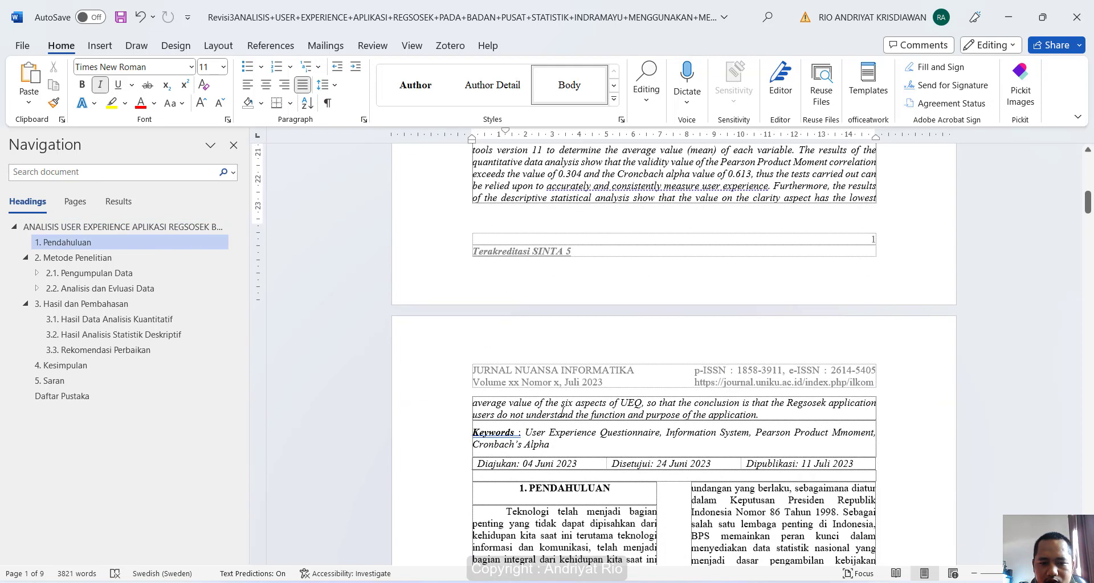
pyautogui.moveTo(528, 432); pyautogui.dragTo(550, 446)
pyautogui.hotkey('ctrl', 'c')
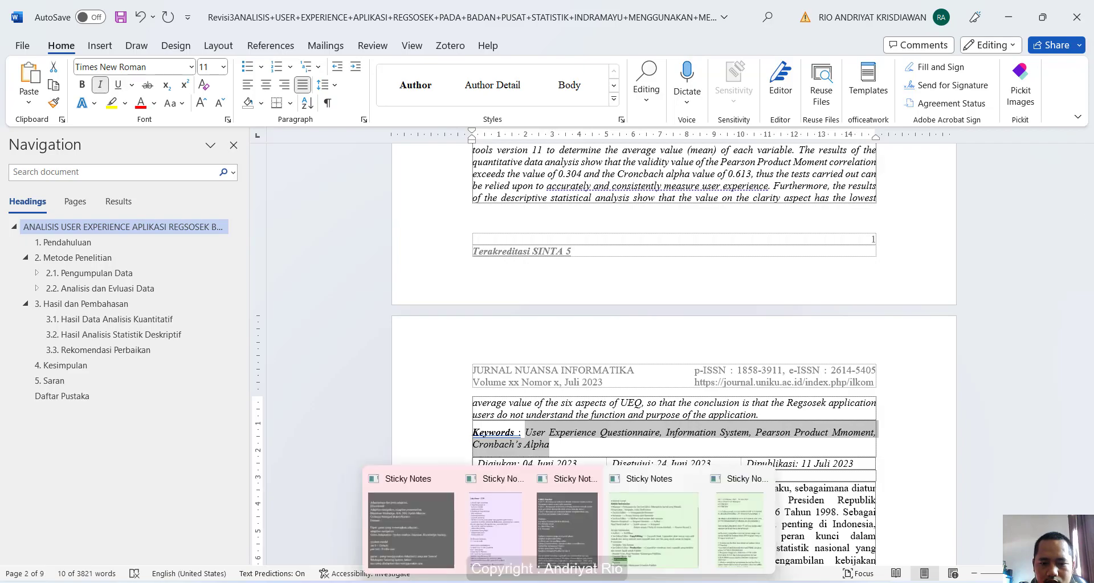
# Try "User Experience Questionnaire, Information System, Pearson Product Mmoment, Cronbach's Alpha" as an additional OJS keyword entry, then remove that entry again
pyautogui.moveTo(537, 581)
pyautogui.click(641, 544)
pyautogui.click(434, 293)
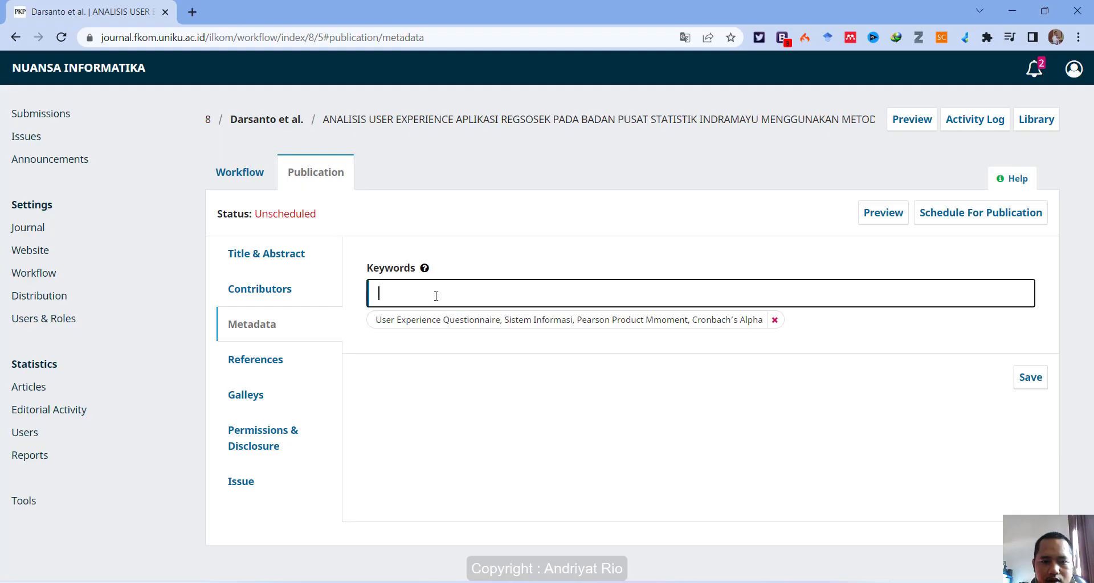
pyautogui.hotkey('ctrl', 'v')
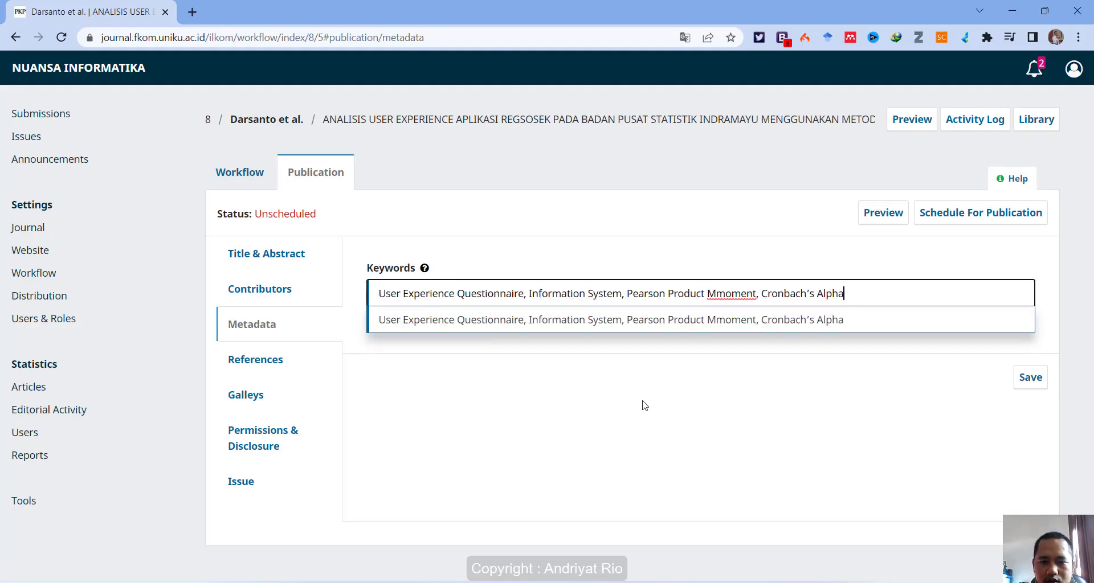
pyautogui.click(727, 324)
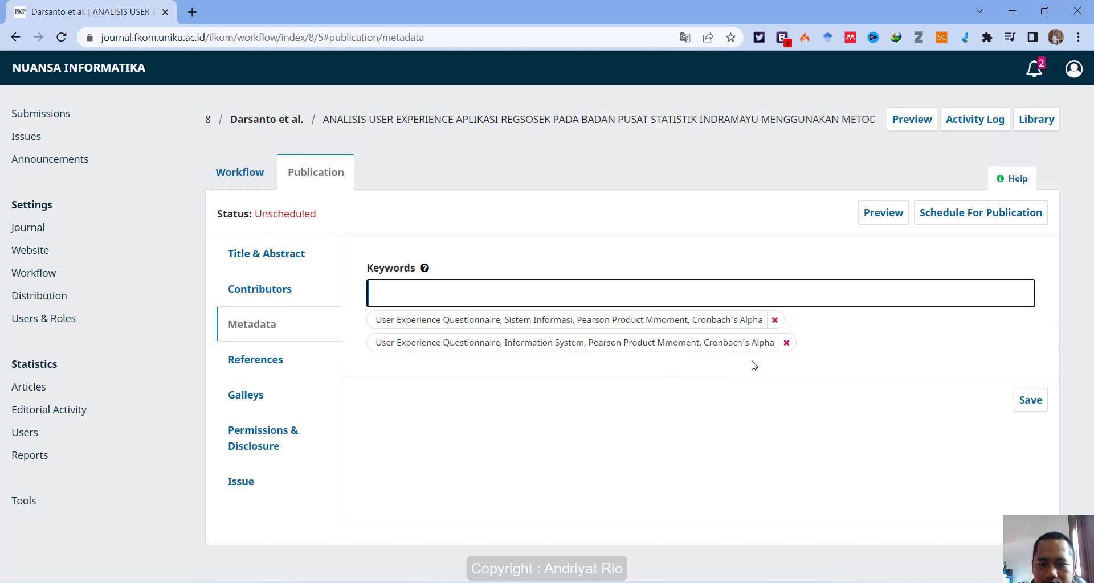
pyautogui.click(786, 342)
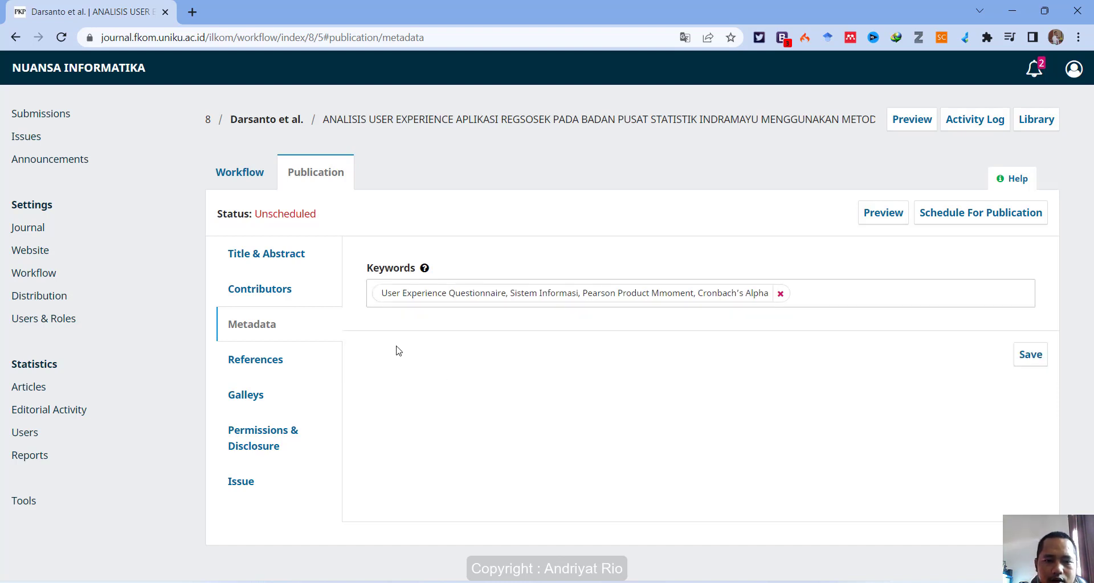
# Save the submission's keyword metadata and read through the References list from beginning to end
pyautogui.click(1028, 356)
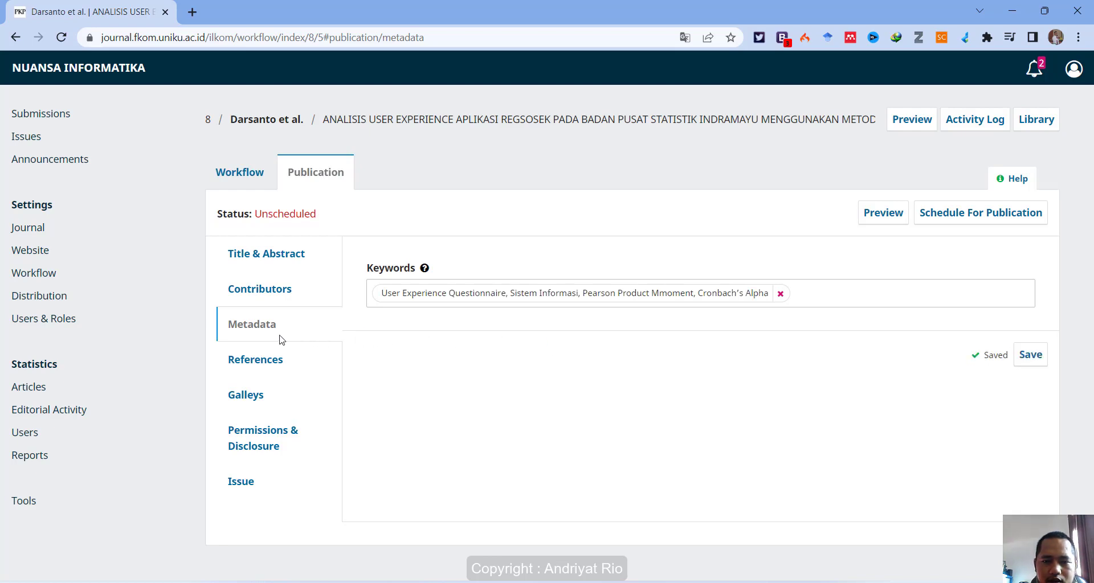
pyautogui.click(254, 361)
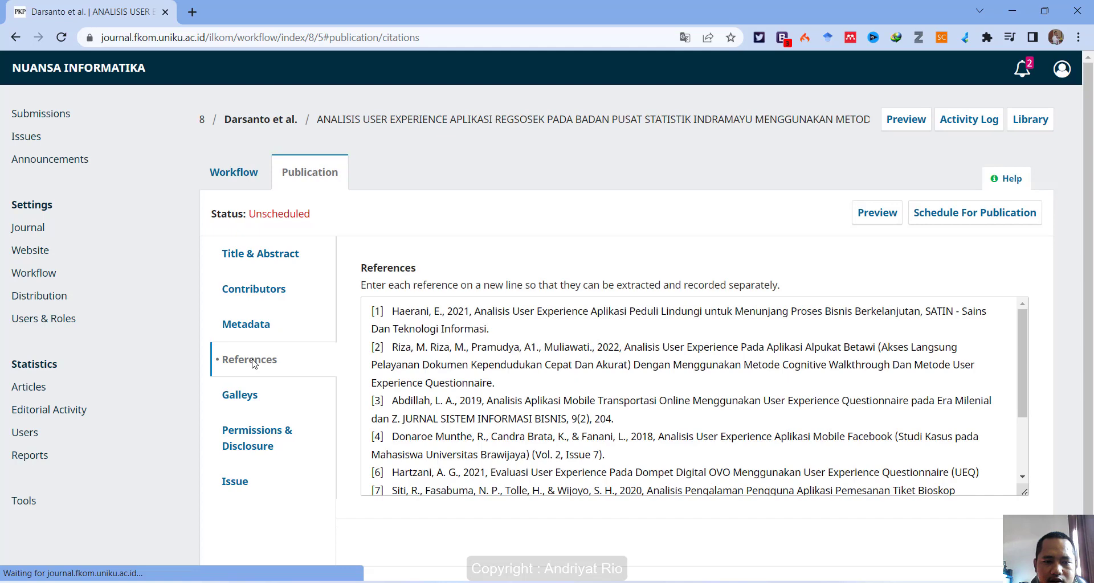
pyautogui.click(621, 339)
pyautogui.scroll(-3, 622, 388)
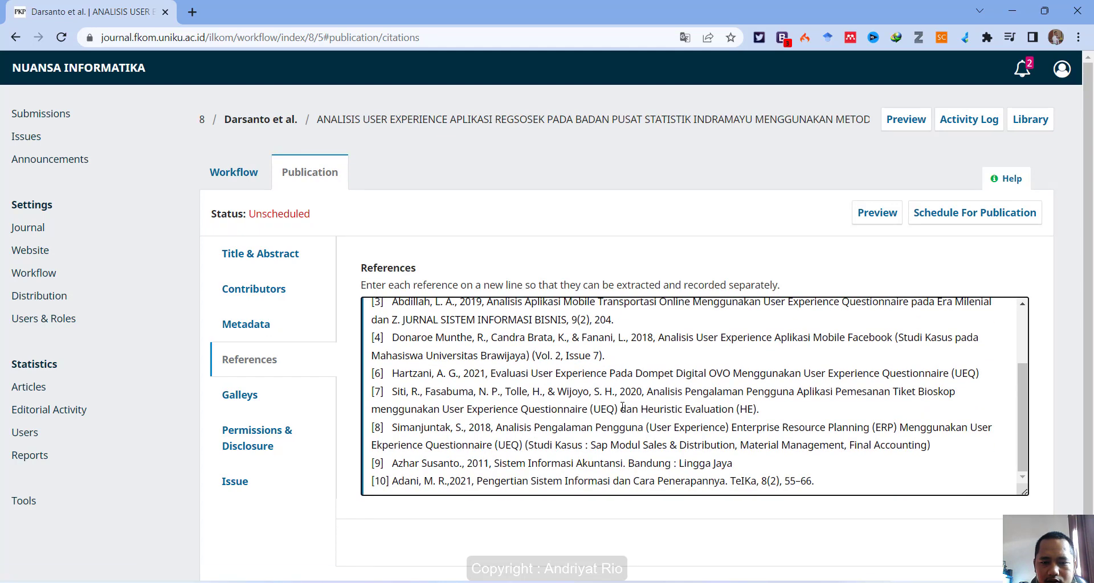
pyautogui.scroll(3, 622, 407)
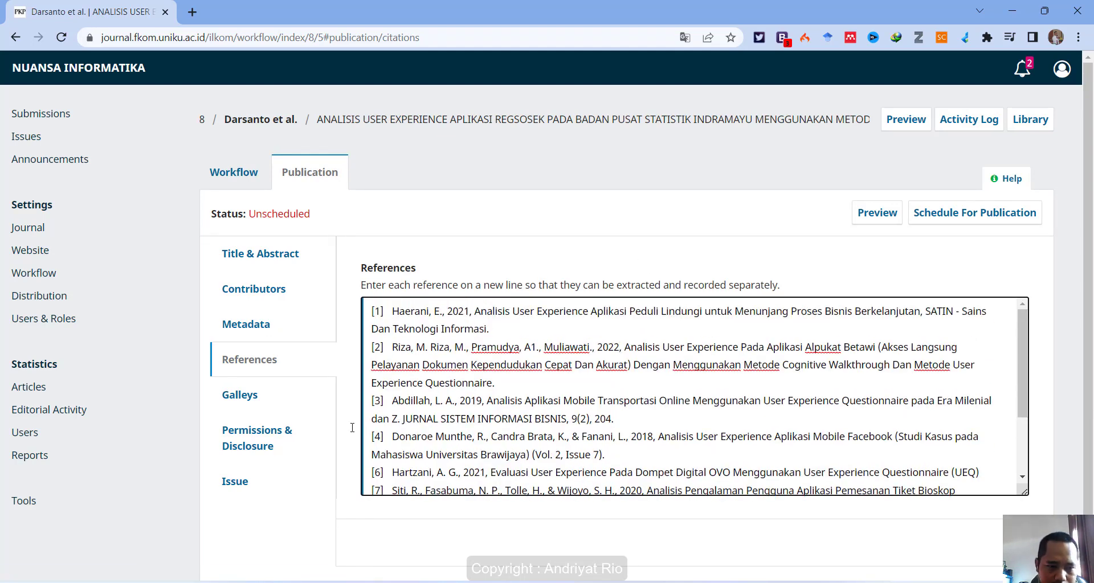
# Inspect the Galleys, Permissions & Disclosure and Issue details of the publication, ending on Galleys
pyautogui.click(259, 399)
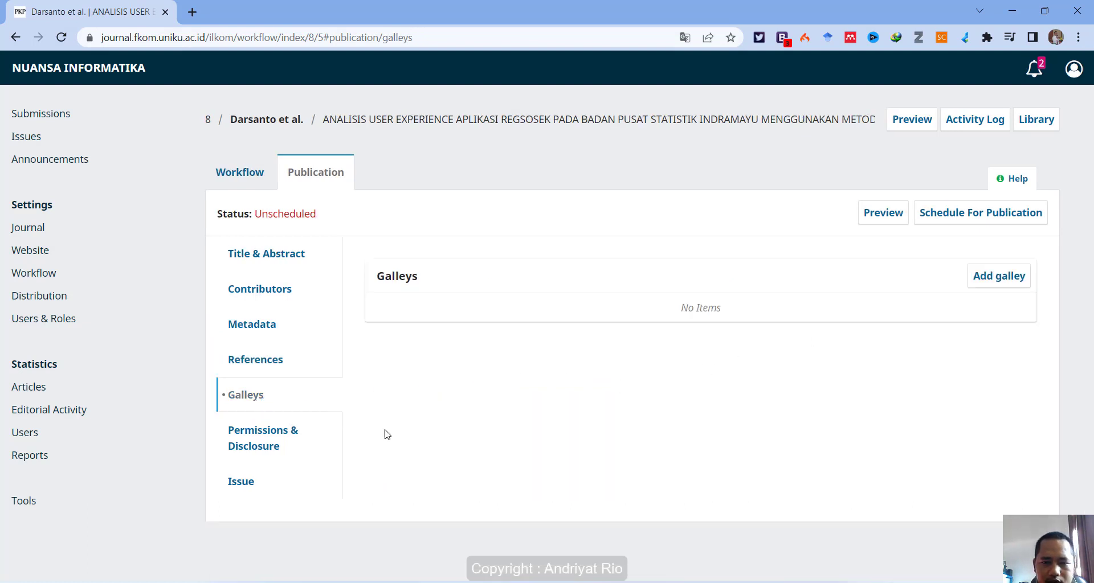
pyautogui.click(264, 435)
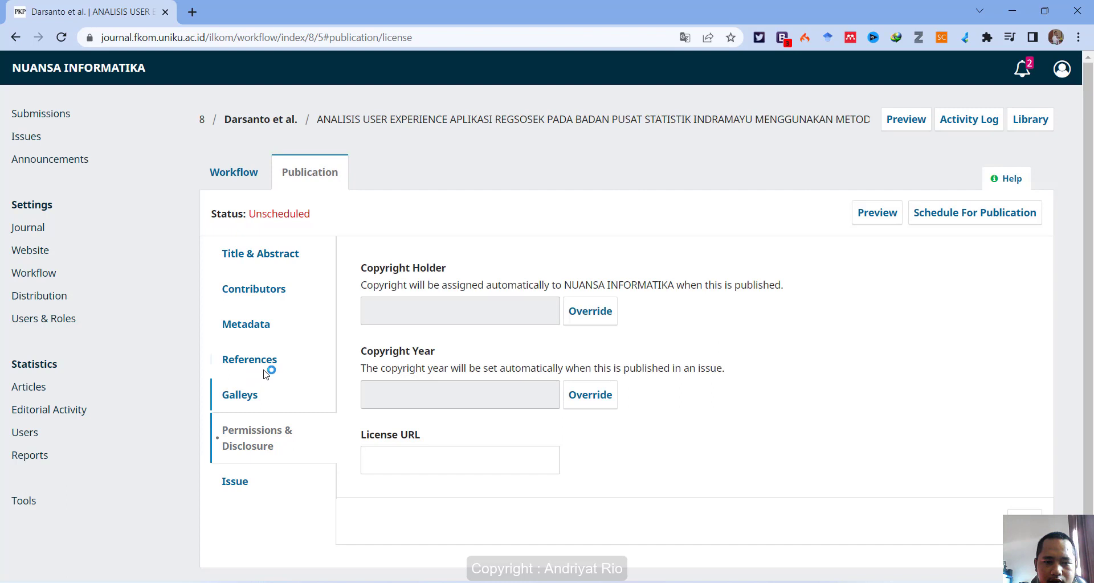
pyautogui.click(235, 483)
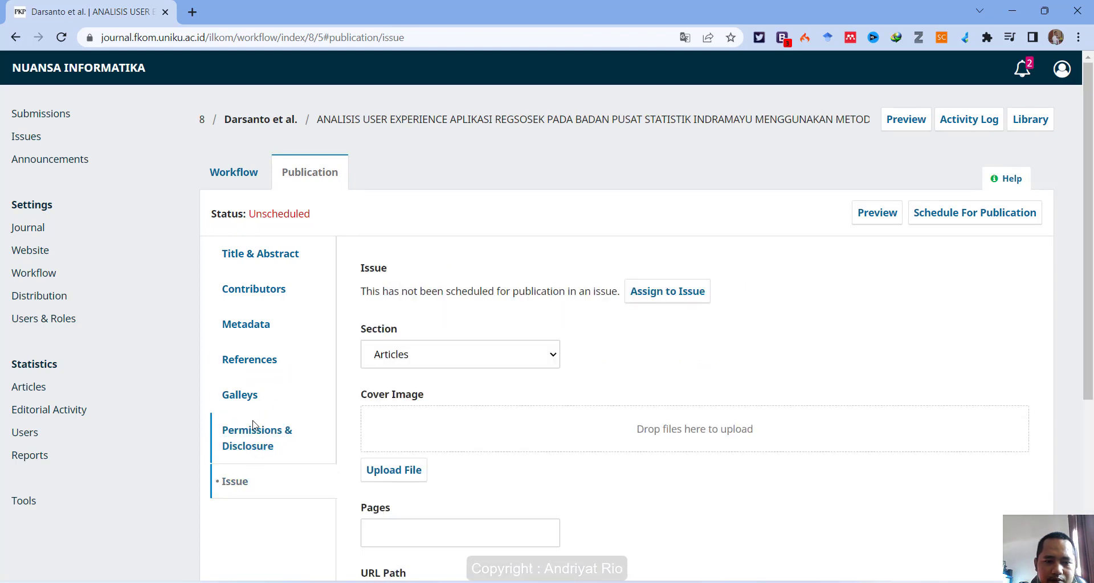
pyautogui.click(257, 399)
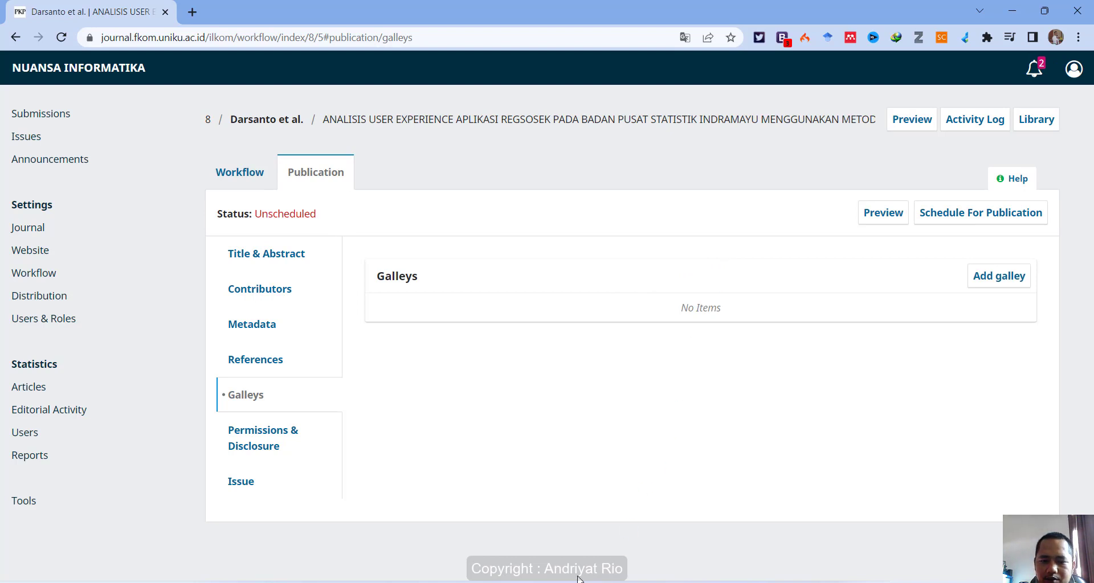
# Switch to Sticky Notes to read the Production checklist, and return to the OJS submission
pyautogui.moveTo(568, 582)
pyautogui.hotkey('alt', 'Tab')
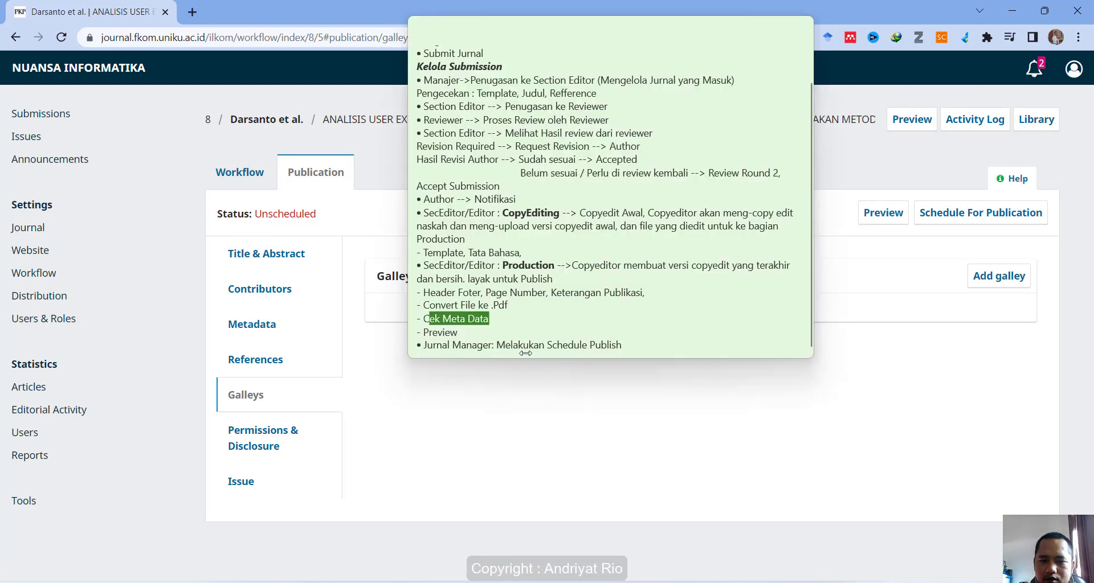
pyautogui.scroll(-1, 497, 268)
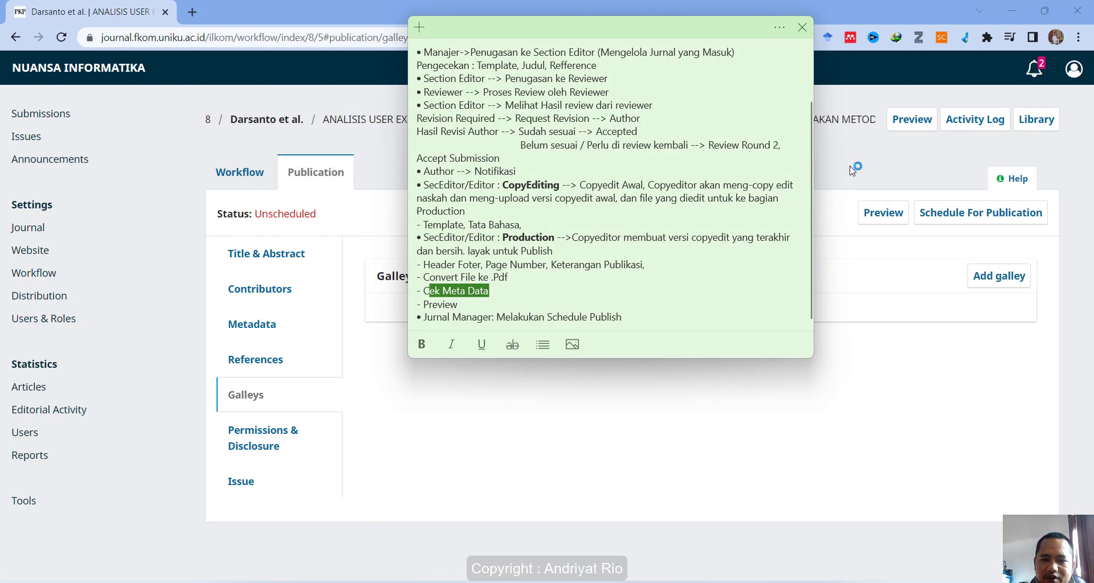
pyautogui.click(871, 170)
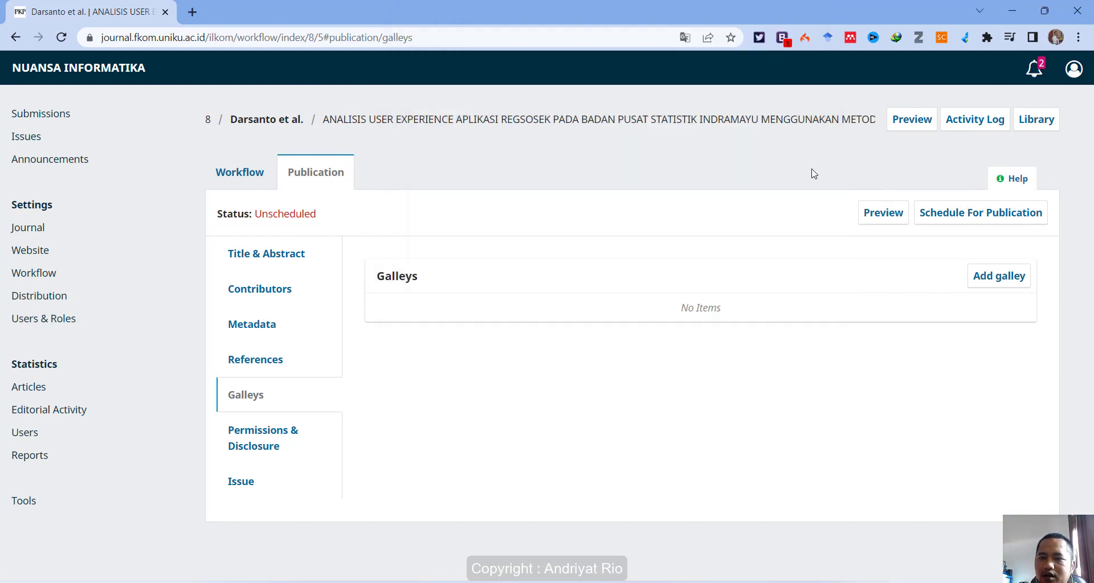
# Preview the unpublished article page and examine its title, authors, keywords and abstract
pyautogui.click(912, 131)
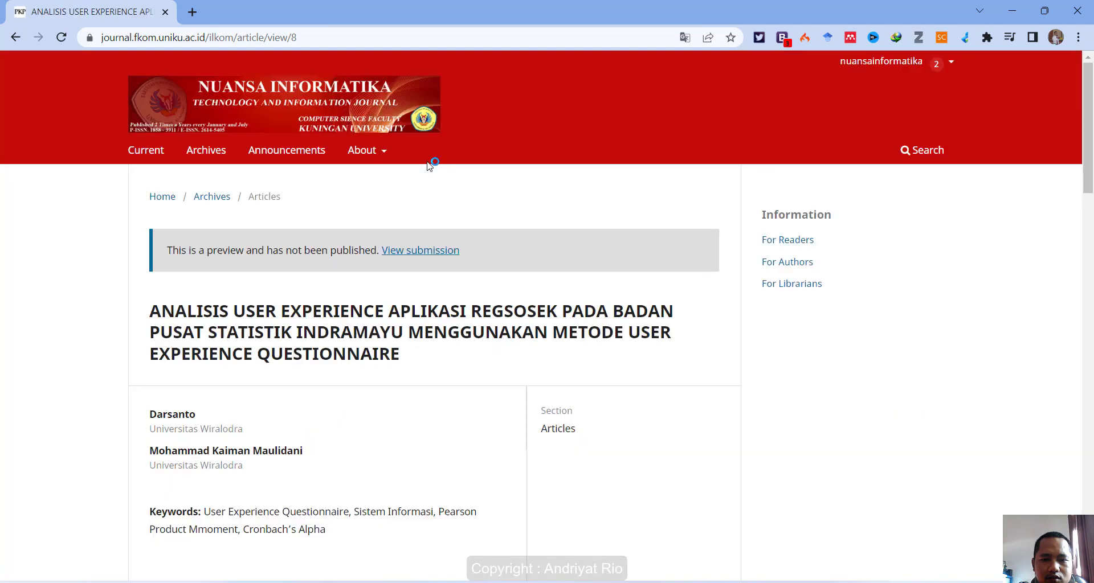
pyautogui.scroll(-6, 570, 265)
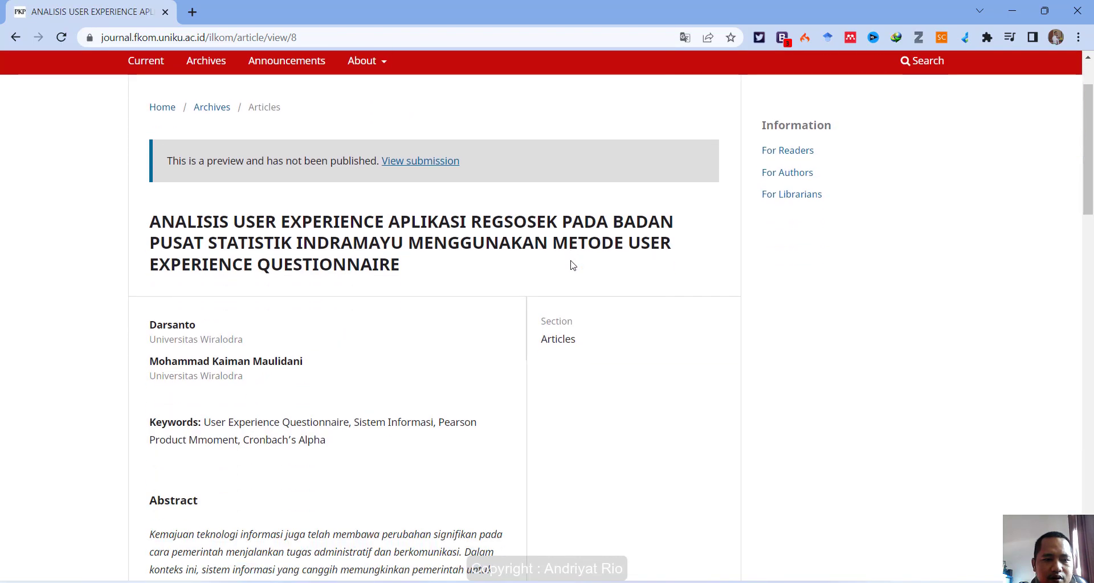
pyautogui.scroll(-1, 572, 264)
pyautogui.scroll(4, 573, 263)
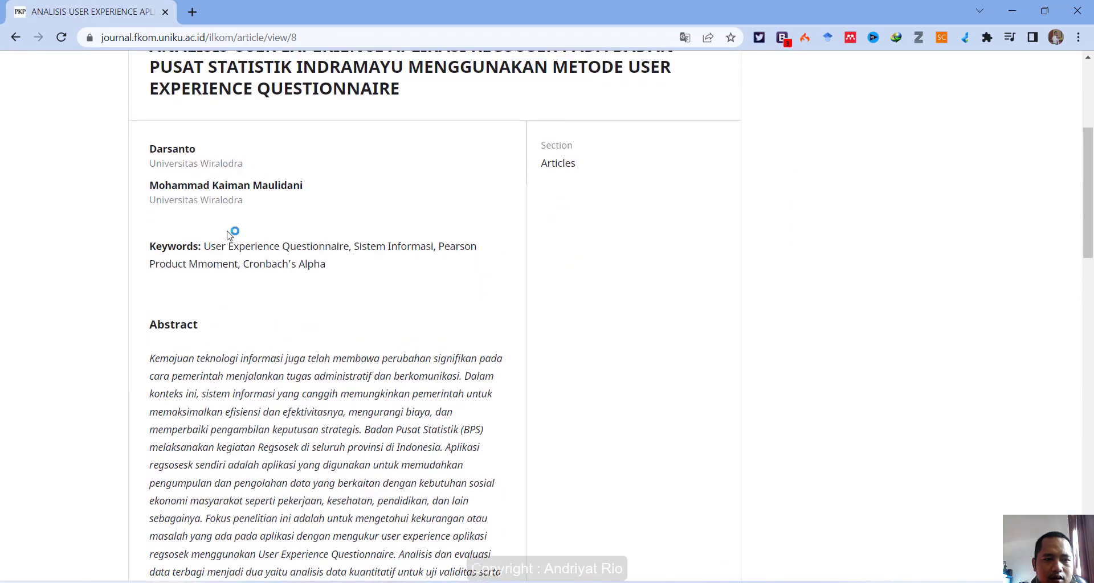
pyautogui.scroll(-4, 251, 319)
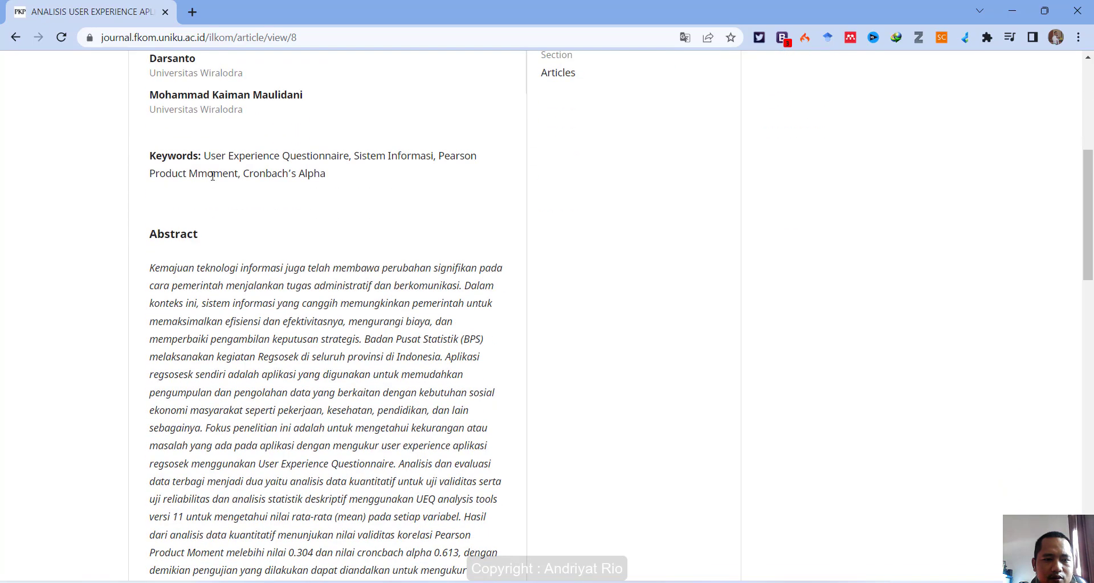
# Read the abstract and references on the article preview down to the footer, and return to the submission
pyautogui.scroll(-9, 377, 251)
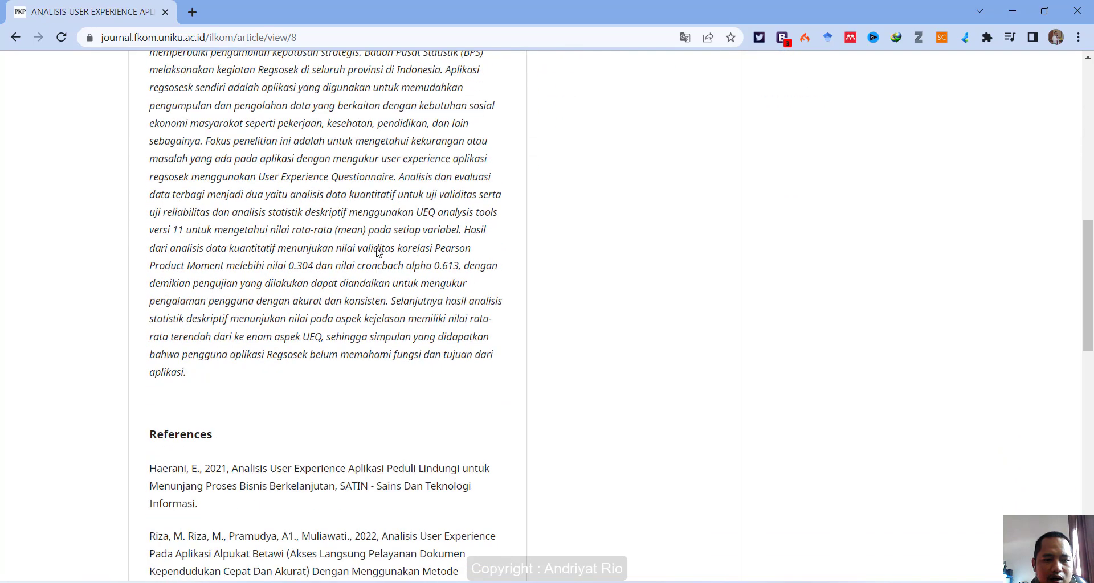
pyautogui.scroll(-9, 377, 252)
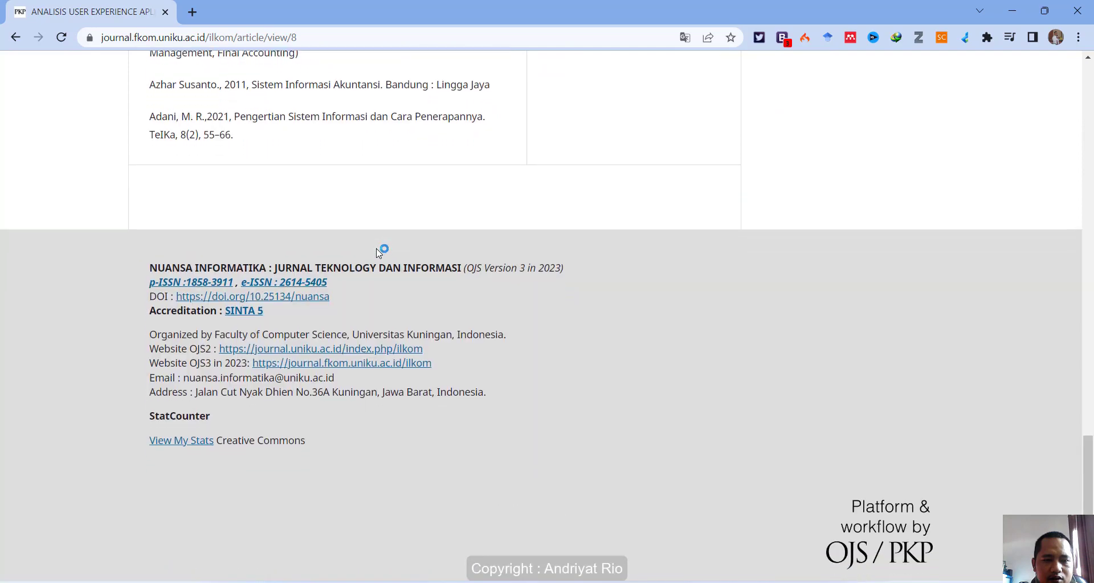
pyautogui.scroll(20, 376, 253)
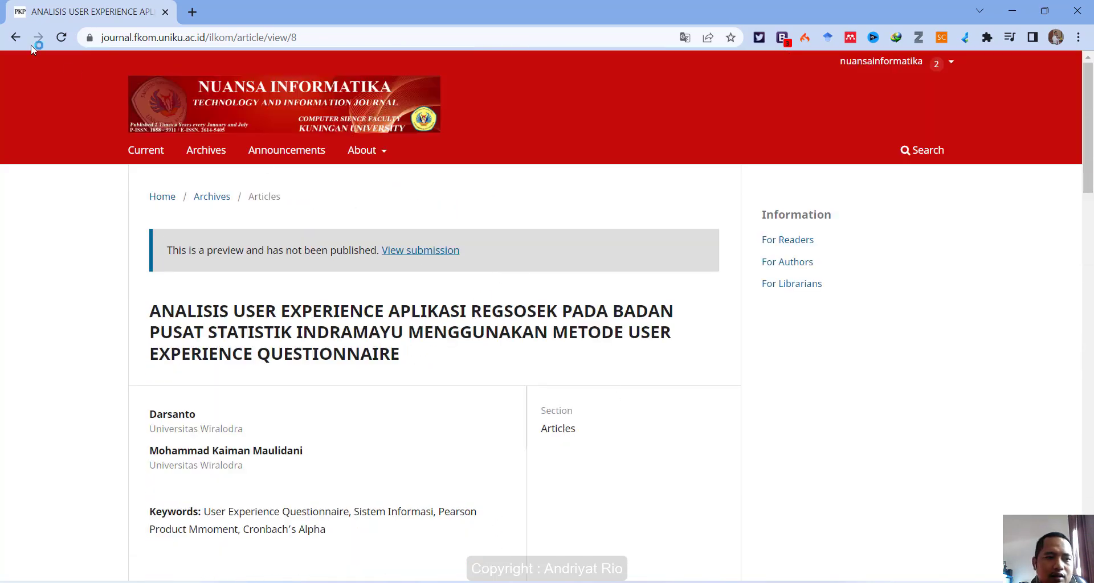
pyautogui.click(12, 38)
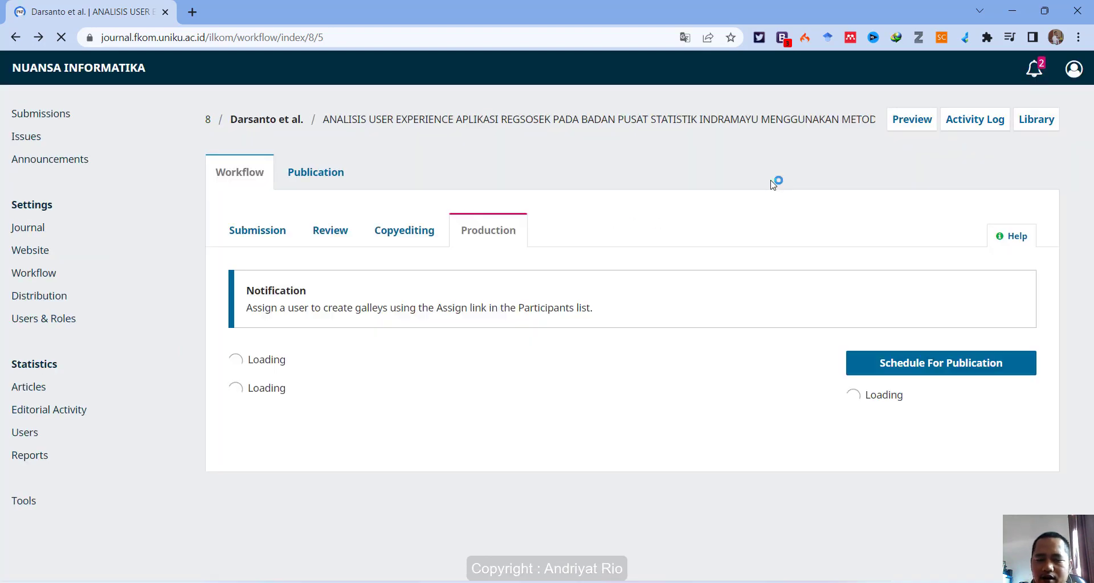
# Create a new English galley labelled PDF in the submission's publication details, leaving its URL path empty
pyautogui.scroll(-2, 679, 309)
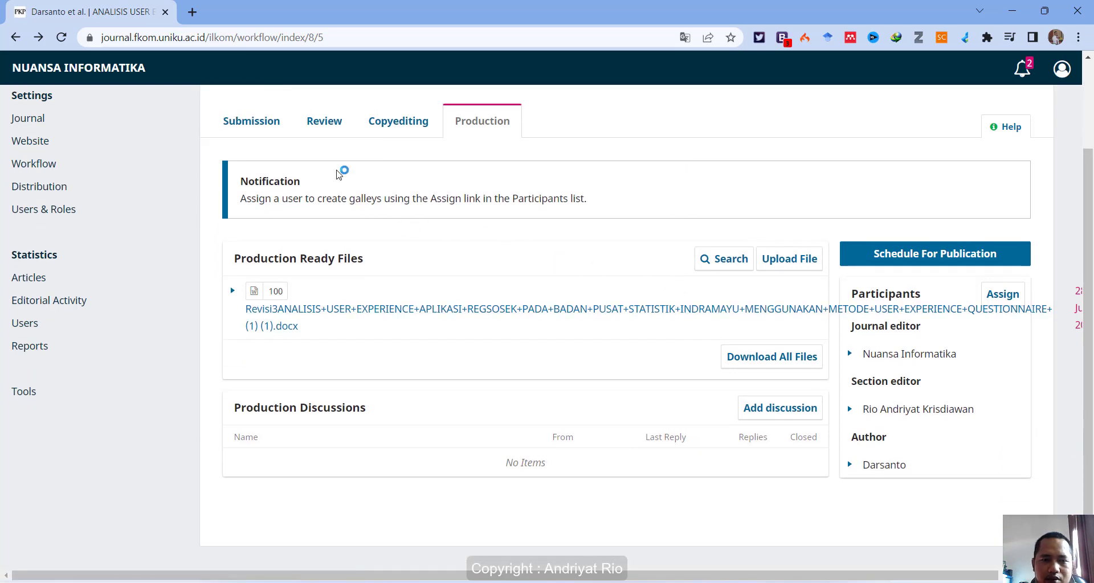
pyautogui.scroll(2, 369, 237)
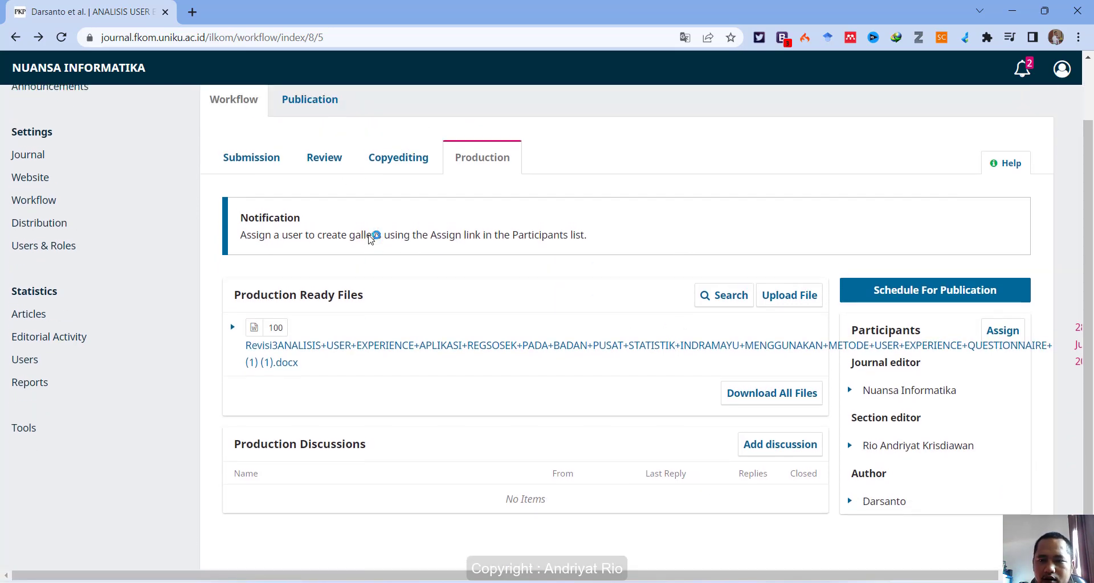
pyautogui.click(315, 180)
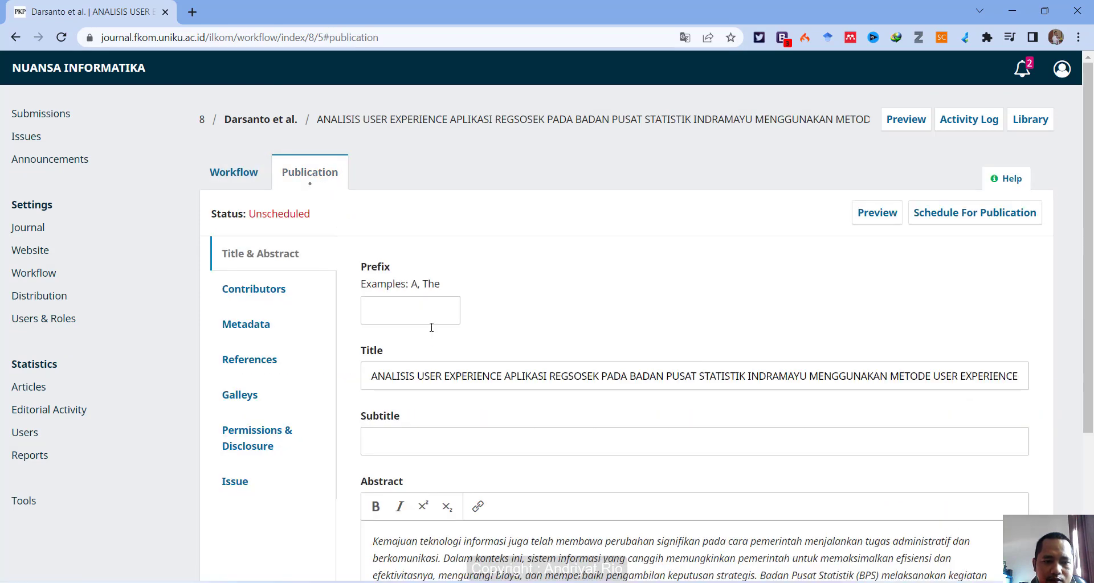
pyautogui.scroll(-3, 222, 274)
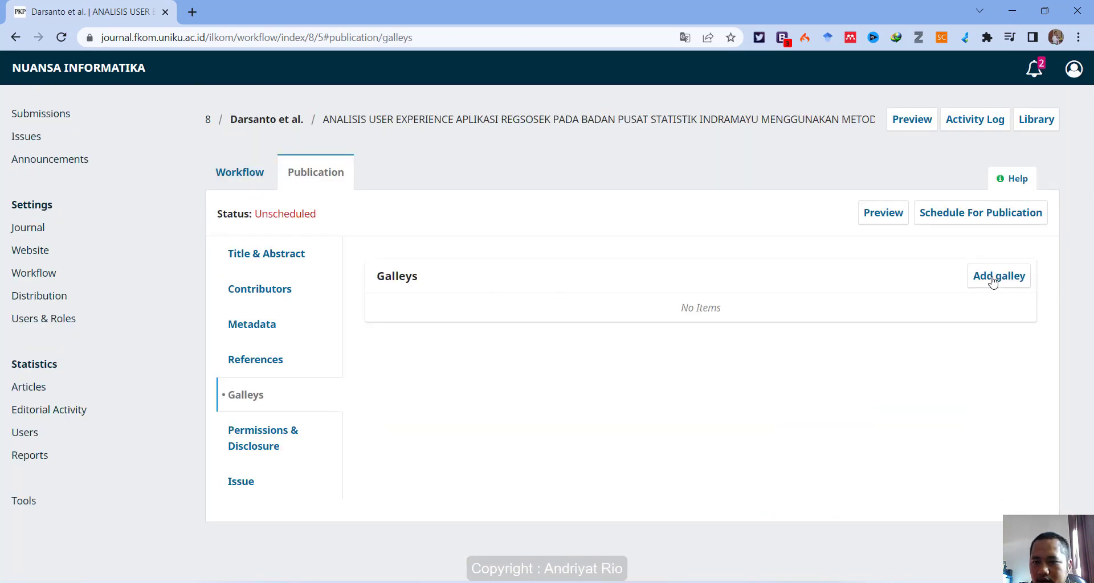
pyautogui.click(992, 278)
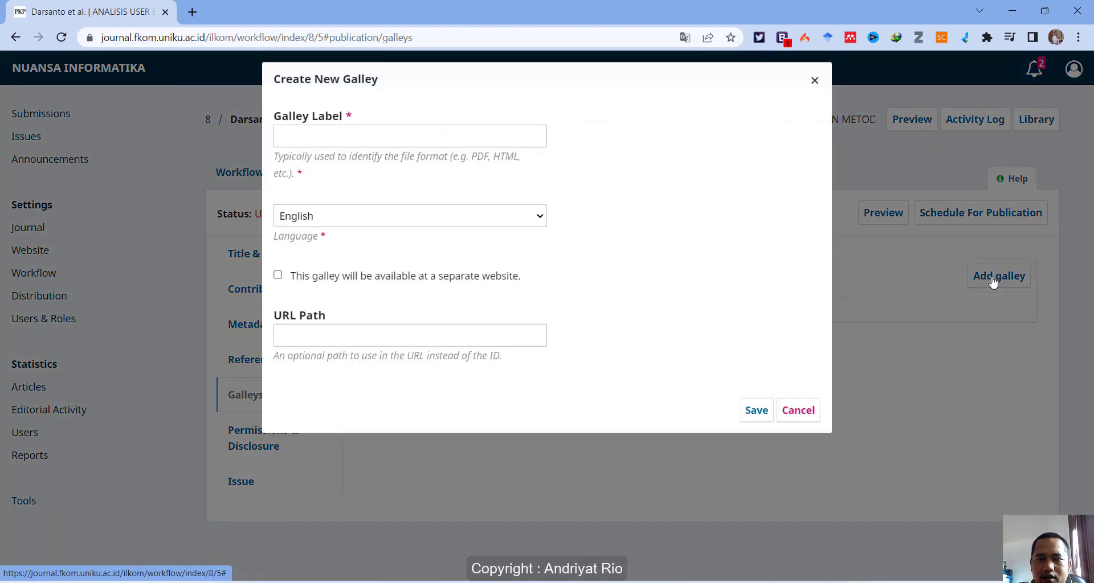
pyautogui.click(326, 135)
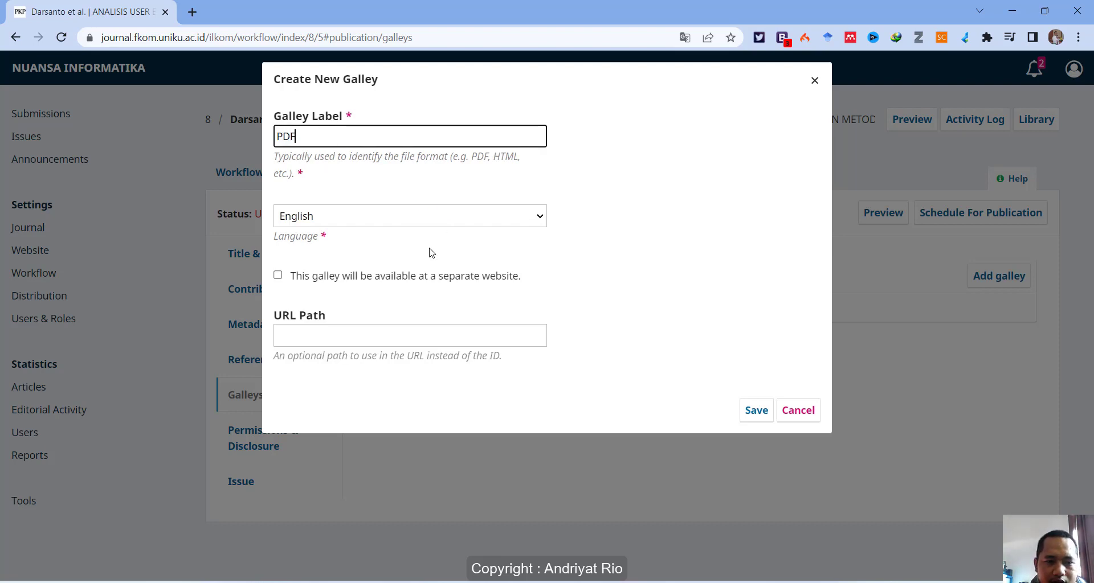
pyautogui.click(331, 332)
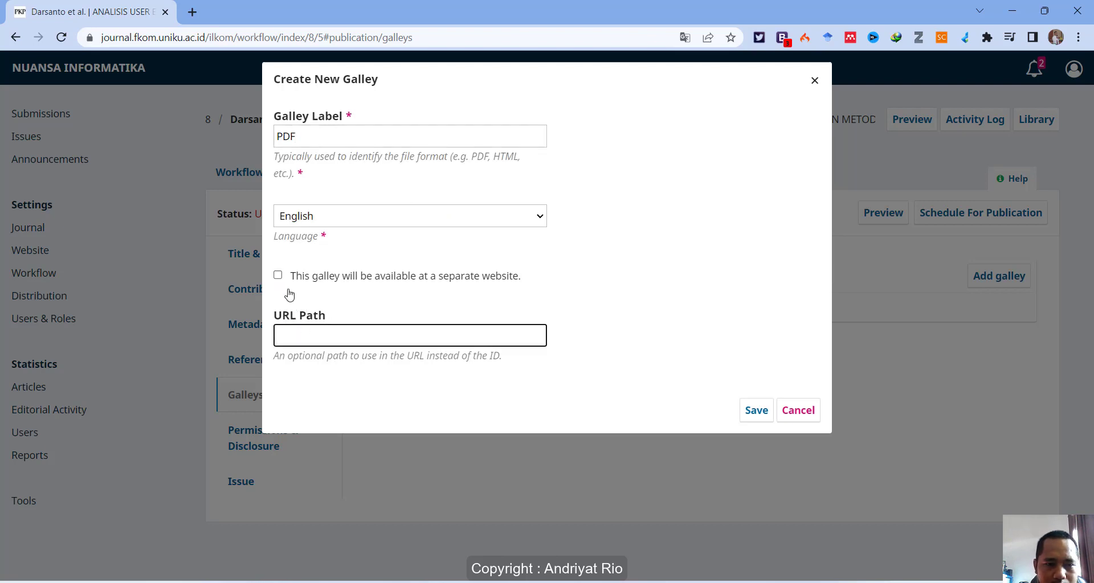
pyautogui.click(592, 253)
pyautogui.click(758, 412)
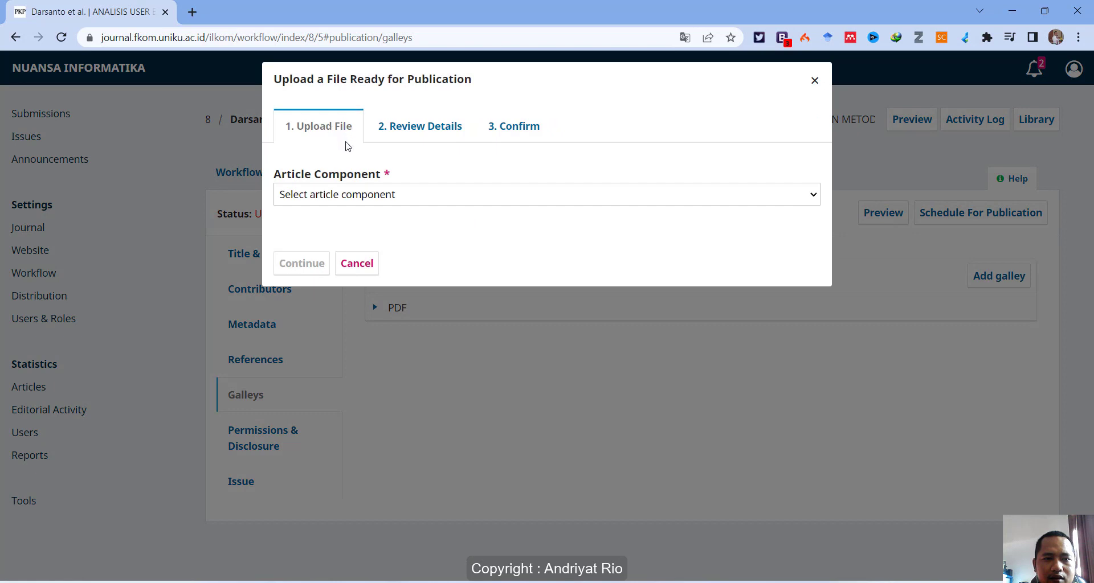
# Upload the manuscript PDF to the galley as Article Text, with a file name beginning NuansaInformatika-17-2-2023, and complete the upload
pyautogui.click(381, 203)
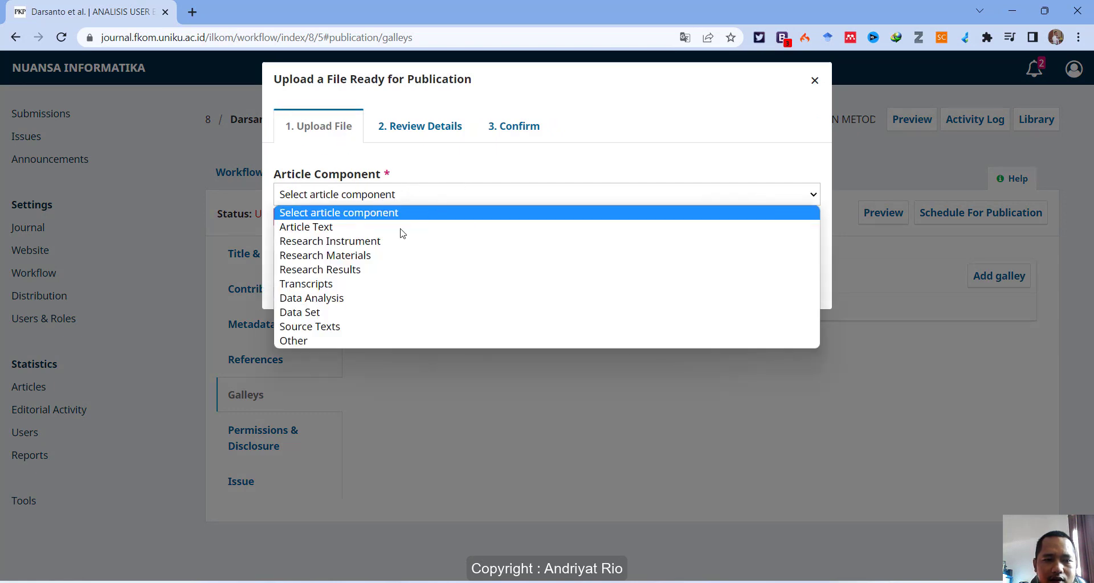
pyautogui.click(365, 228)
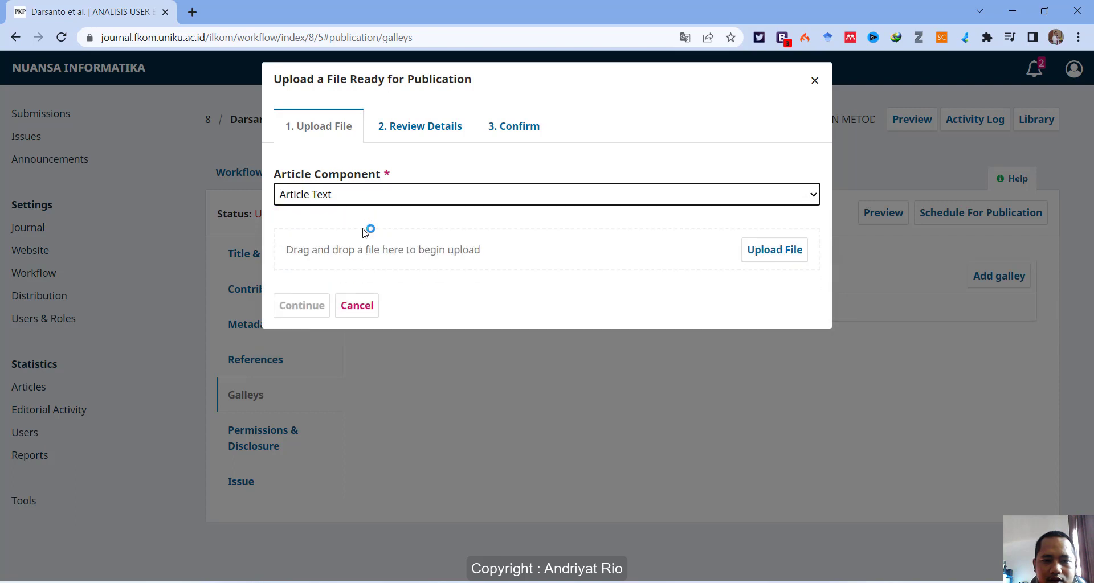
pyautogui.click(759, 251)
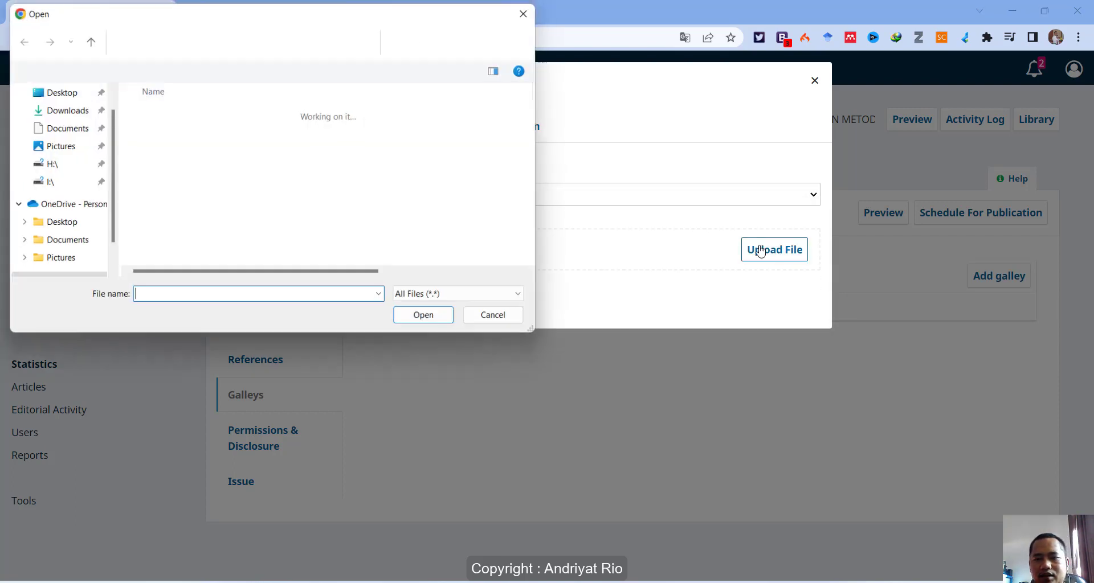
pyautogui.doubleClick(229, 130)
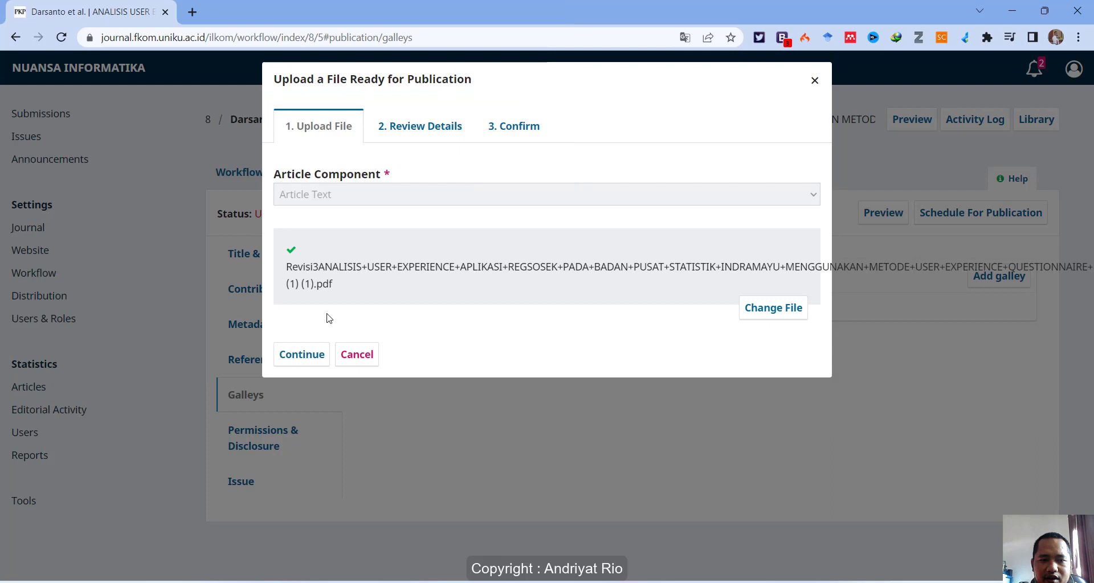
pyautogui.click(301, 356)
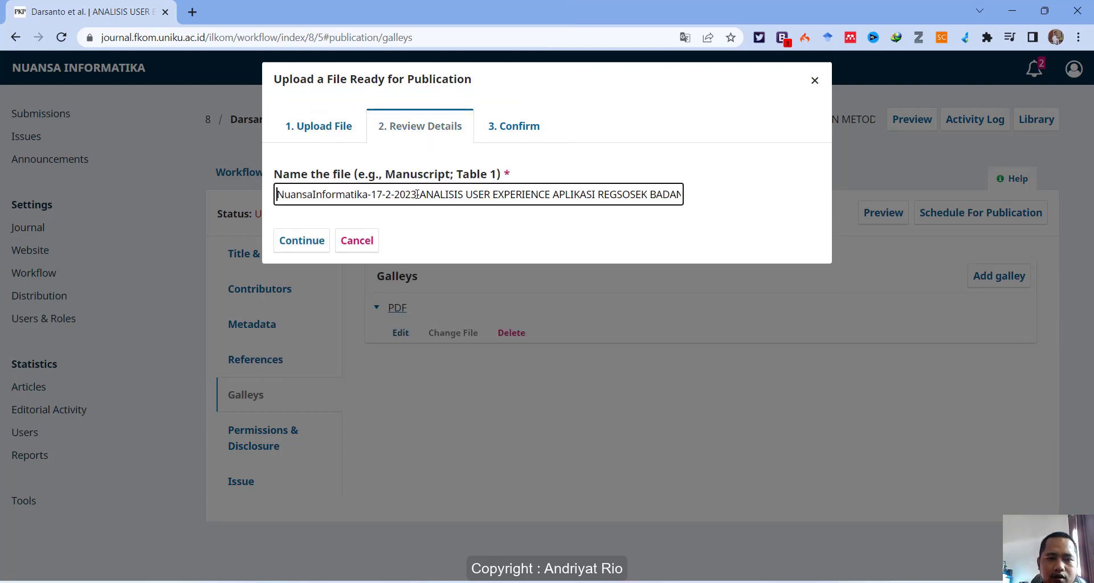
pyautogui.click(417, 194)
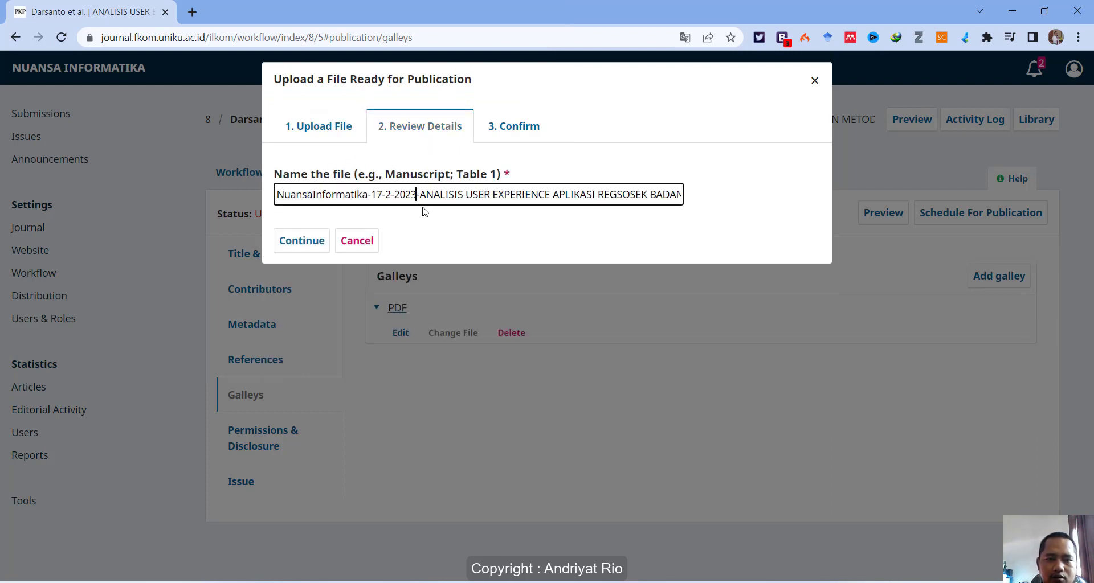
pyautogui.click(301, 244)
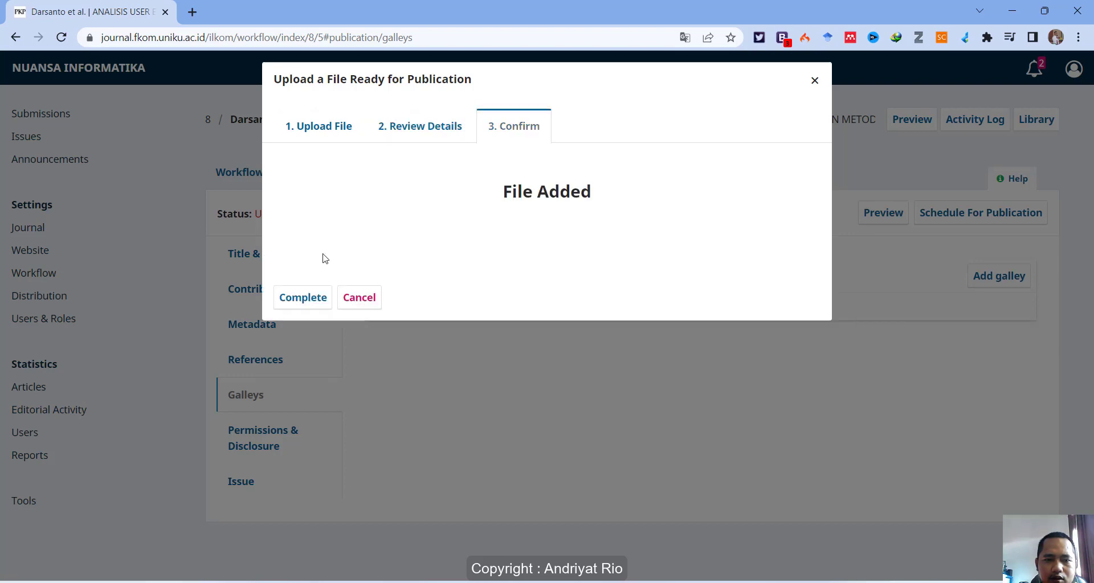
pyautogui.click(302, 298)
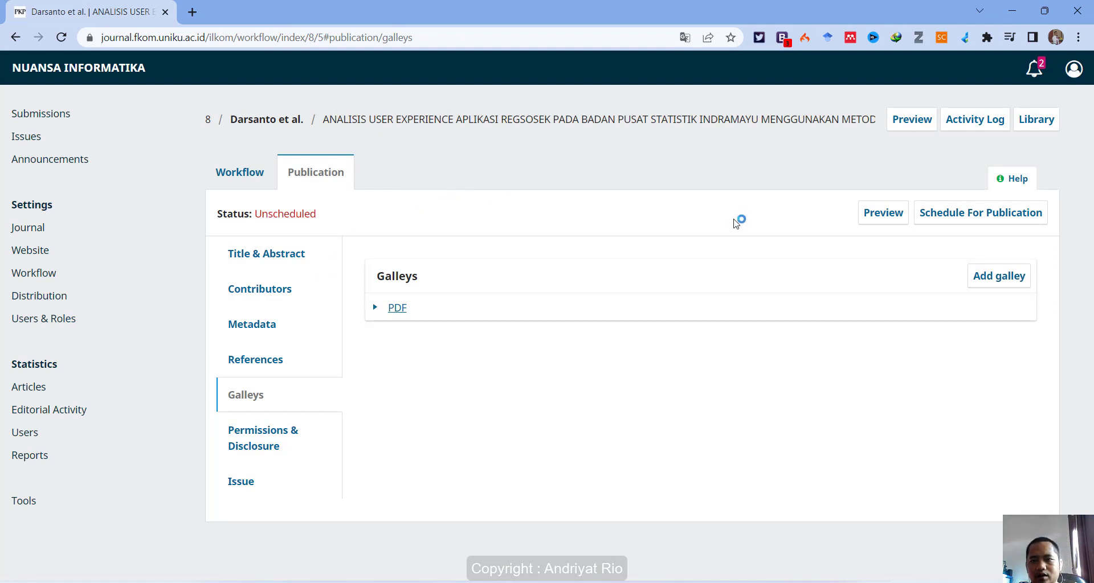
# Preview the article page and try to view its PDF galley without downloading the file, then return to the submission's Galleys
pyautogui.click(917, 127)
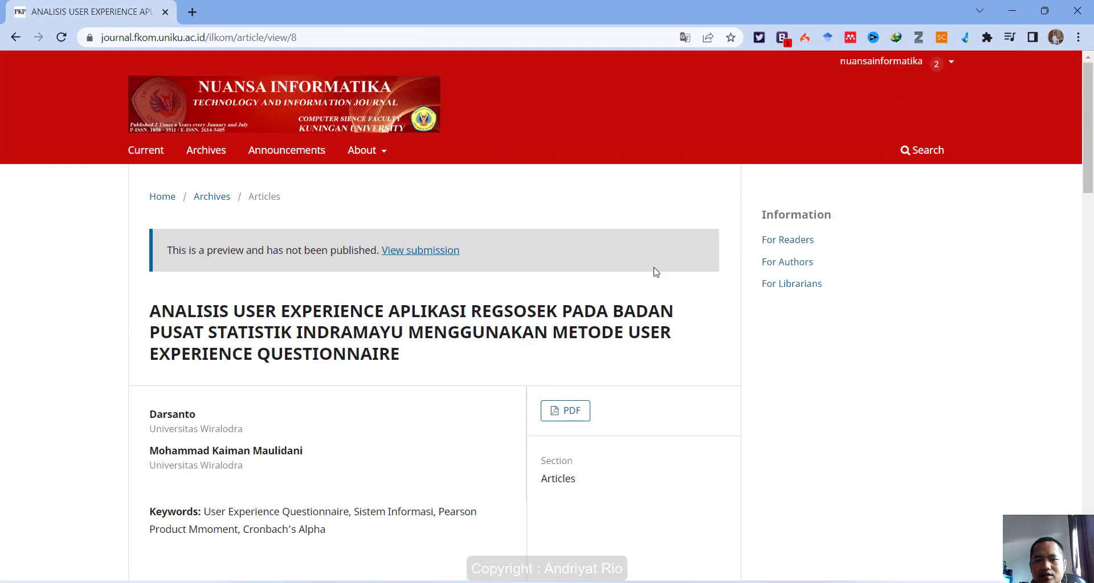
pyautogui.scroll(-5, 588, 278)
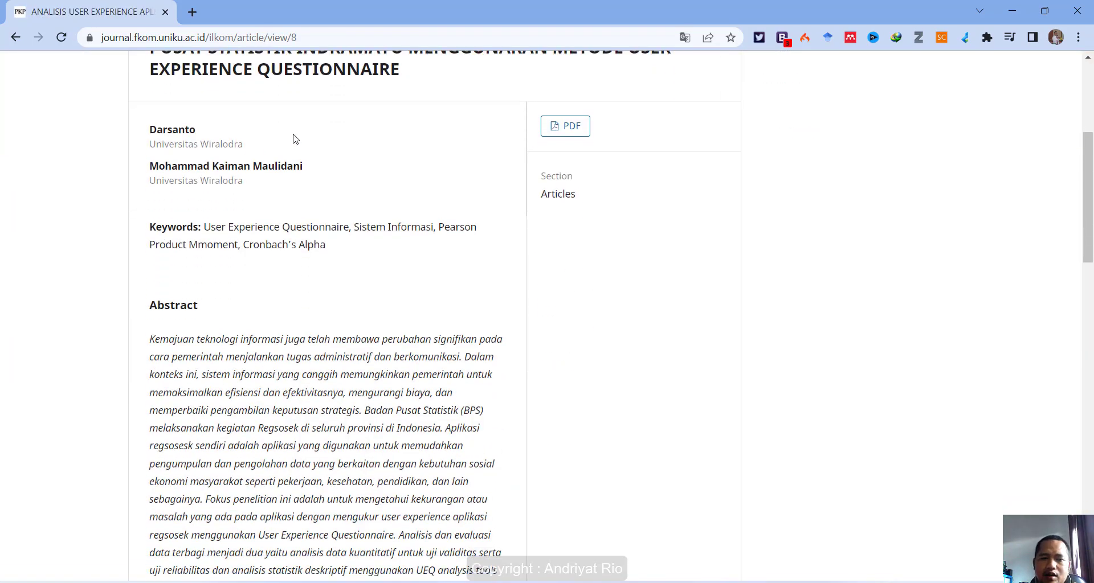
pyautogui.click(583, 133)
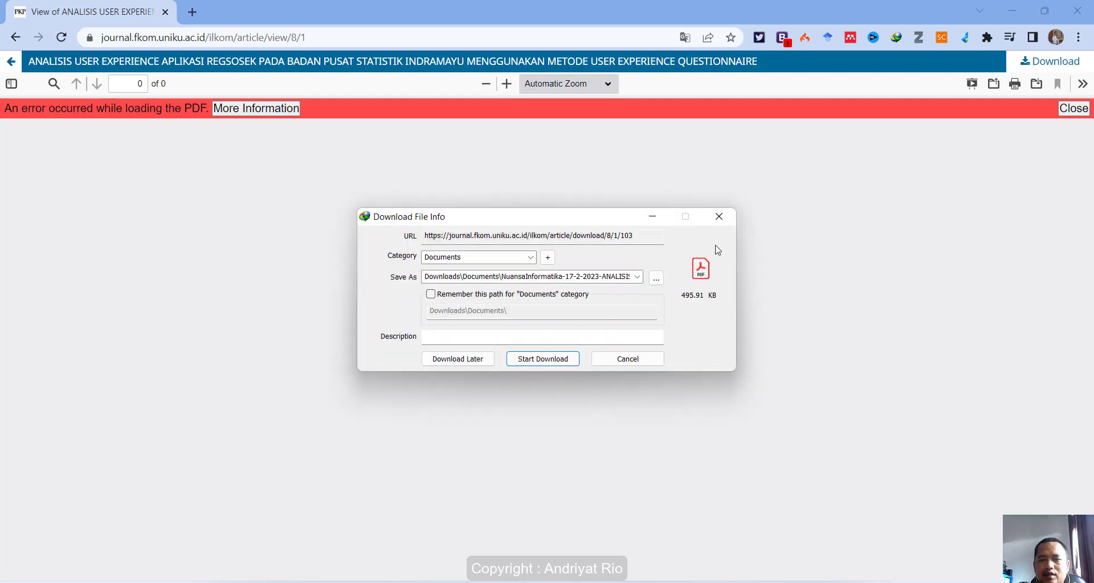
pyautogui.click(621, 360)
pyautogui.click(580, 357)
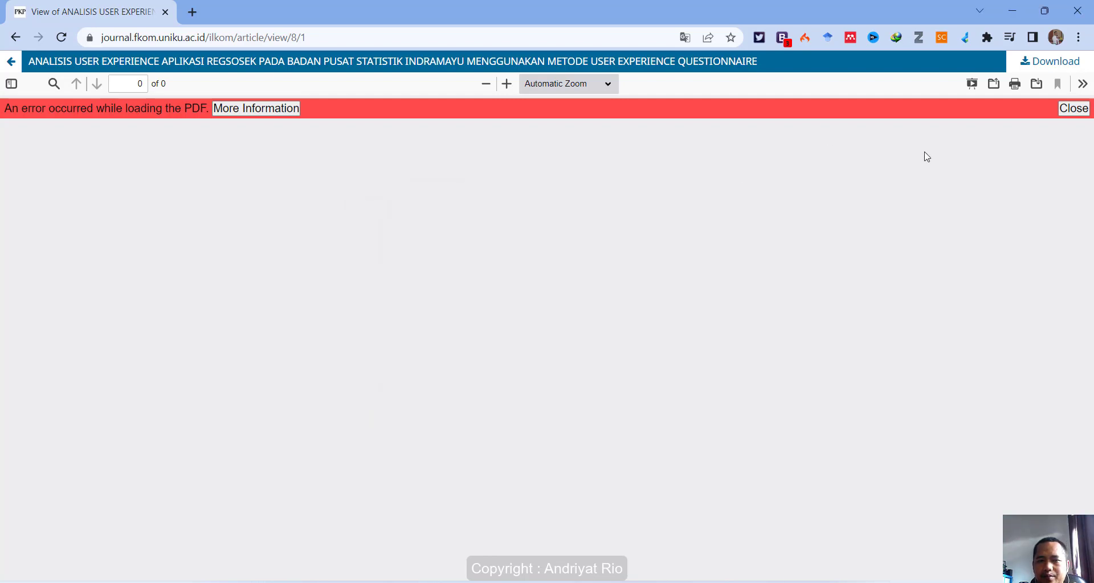
pyautogui.click(1076, 109)
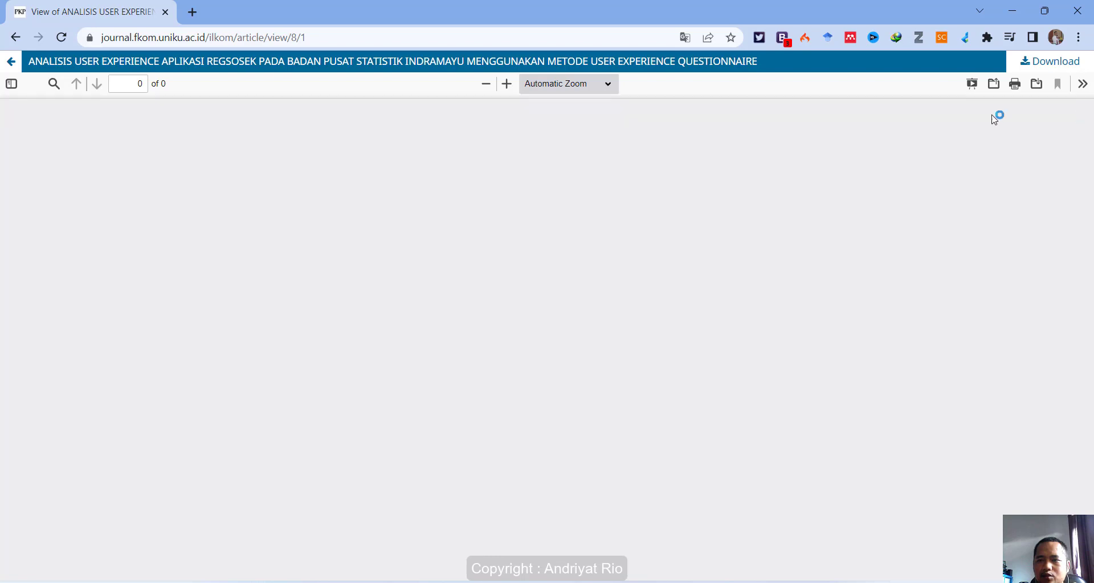
pyautogui.click(15, 39)
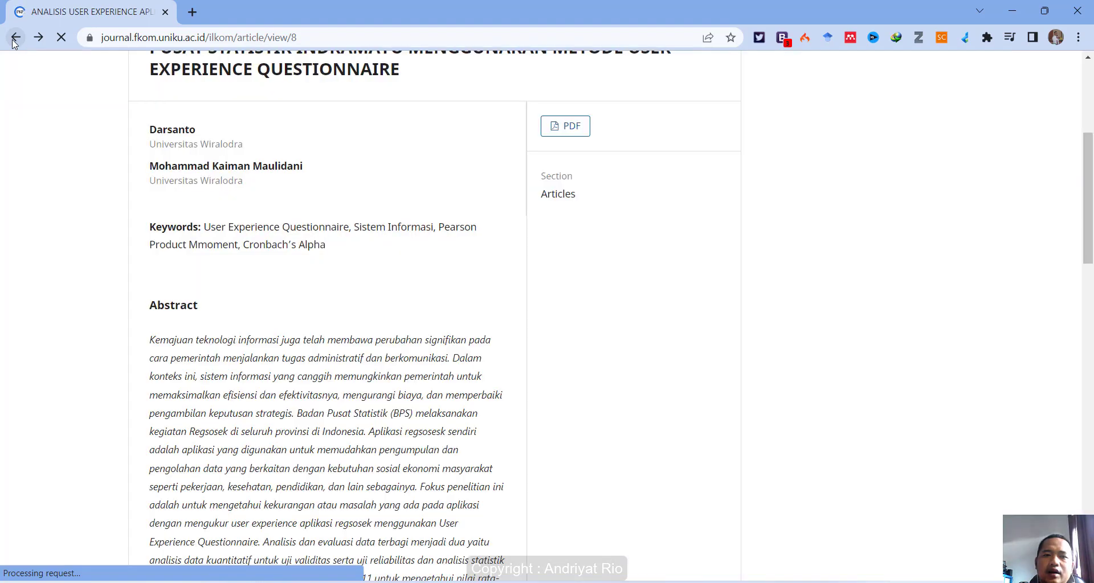
pyautogui.scroll(5, 430, 311)
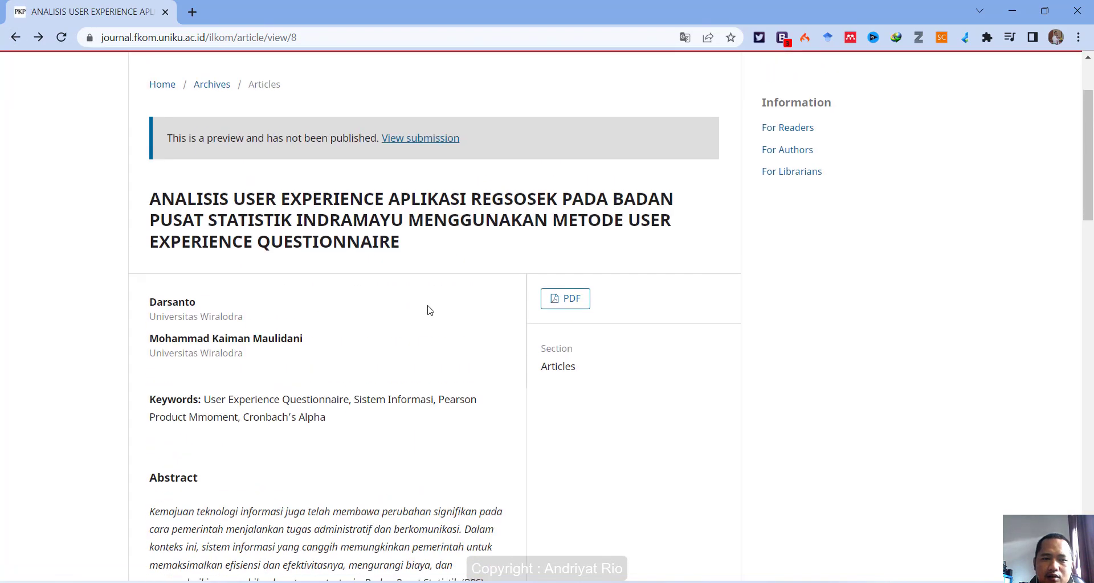
pyautogui.click(13, 45)
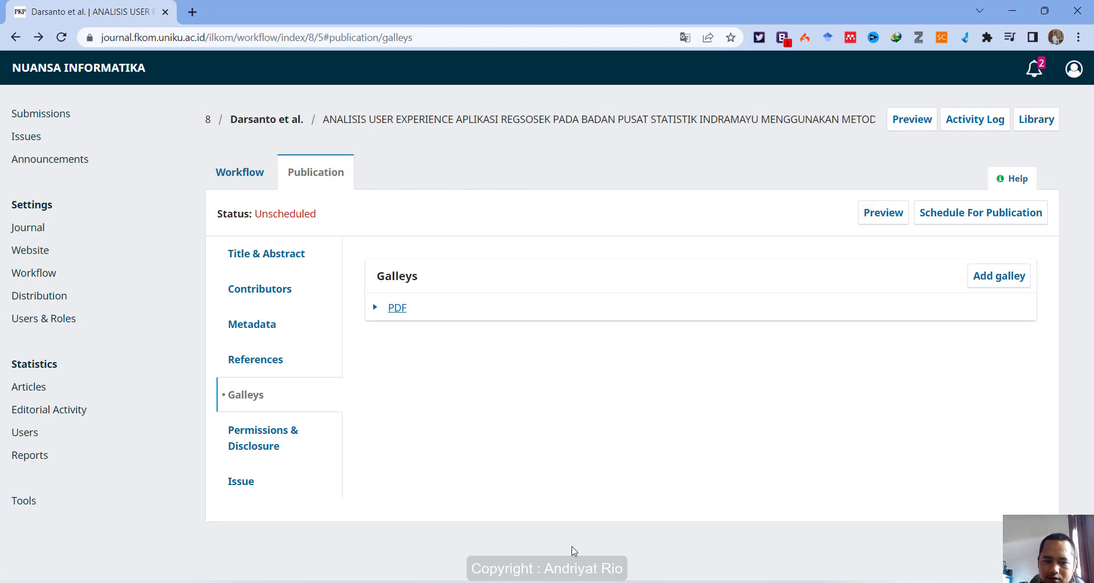
# Switch to Sticky Notes to read the Production checklist up to its Preview item, and return to the OJS submission
pyautogui.moveTo(573, 581)
pyautogui.click(653, 541)
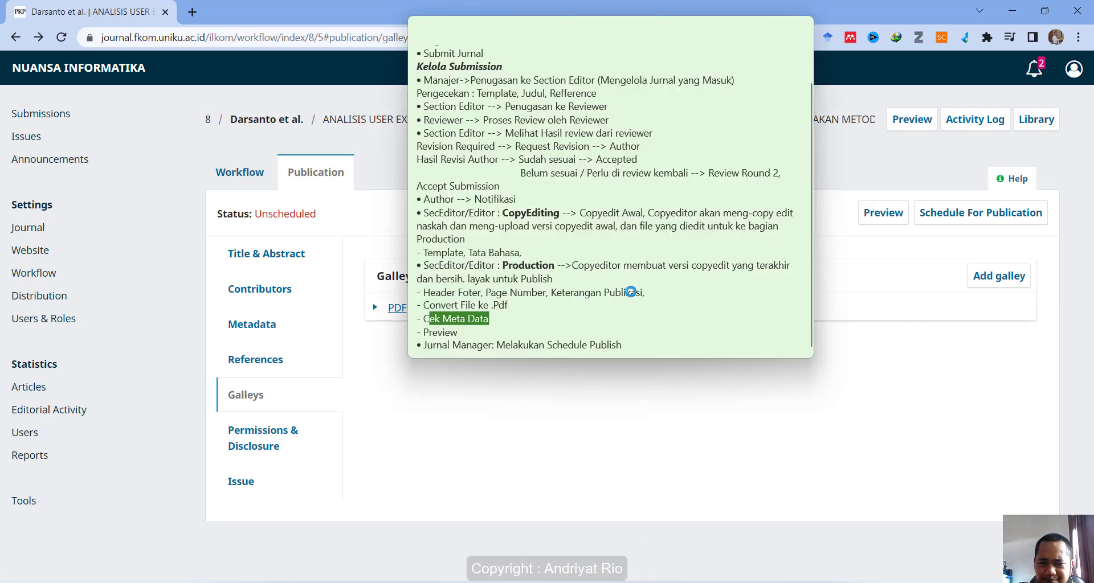
pyautogui.scroll(-1, 576, 258)
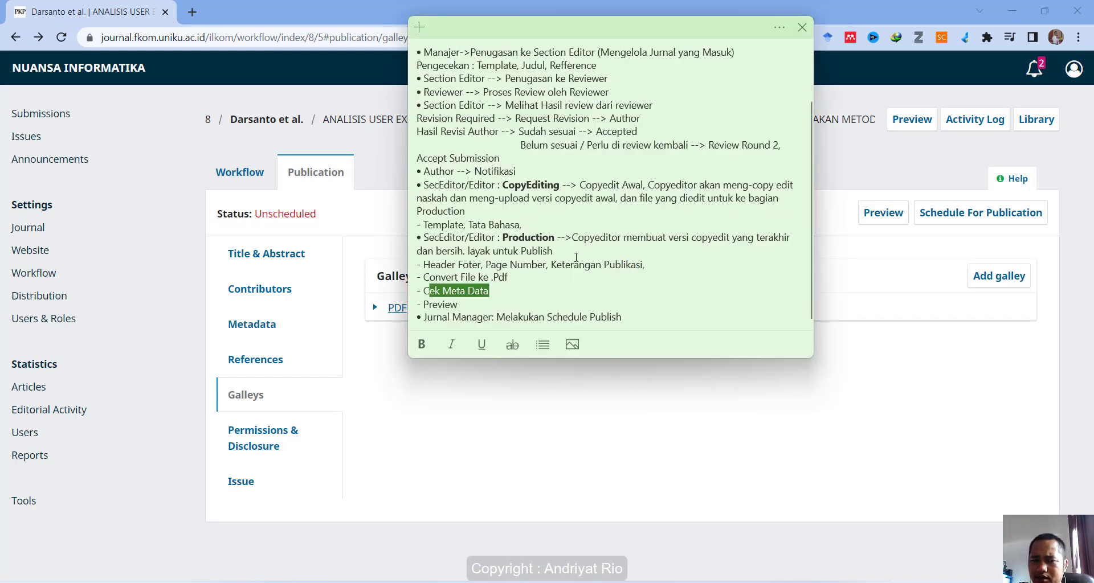
pyautogui.click(478, 304)
pyautogui.moveTo(497, 306); pyautogui.dragTo(415, 304)
pyautogui.click(312, 175)
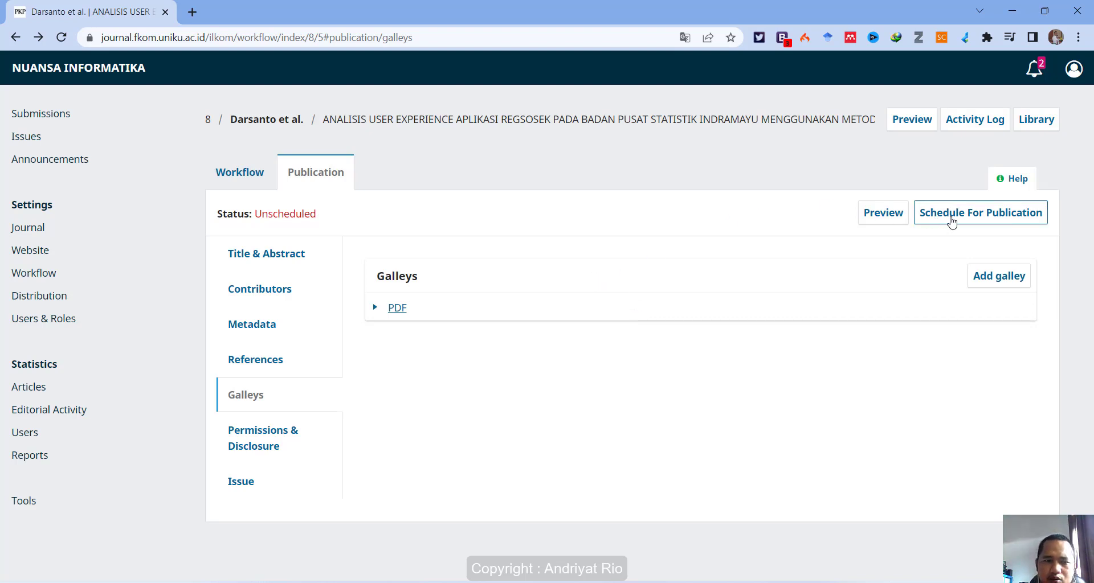
# Show the submission's Workflow and review the Production duties in Sticky Notes, including the header, footer and page number item
pyautogui.click(255, 180)
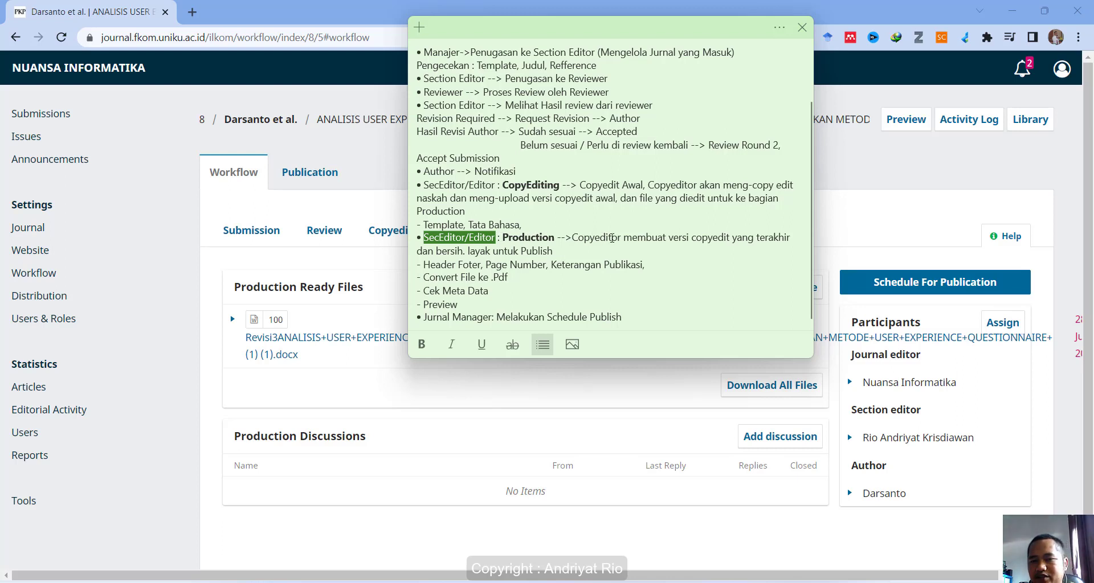
pyautogui.click(547, 252)
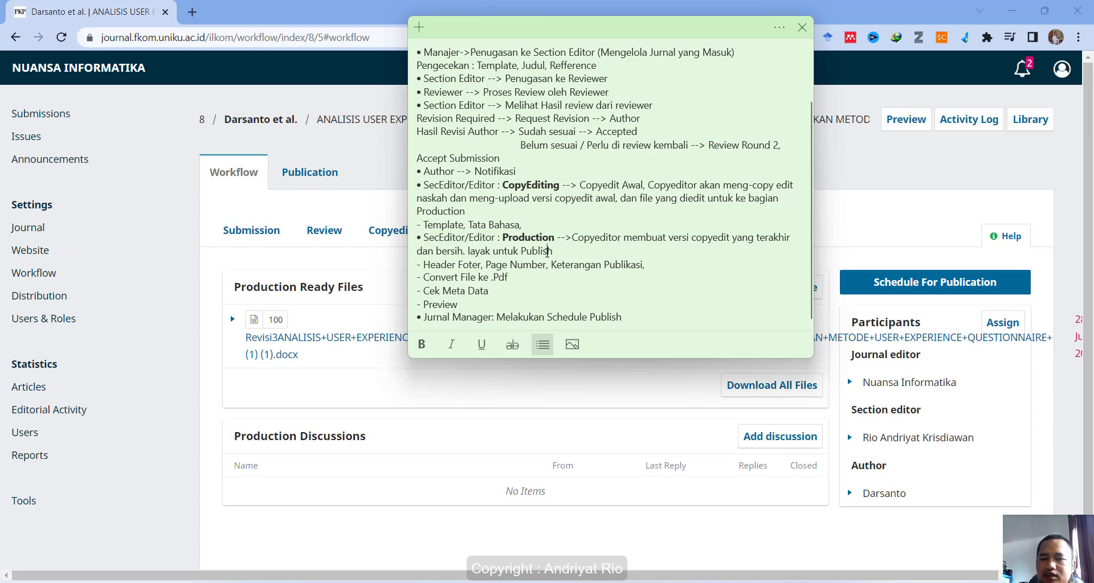
pyautogui.moveTo(447, 265); pyautogui.dragTo(641, 263)
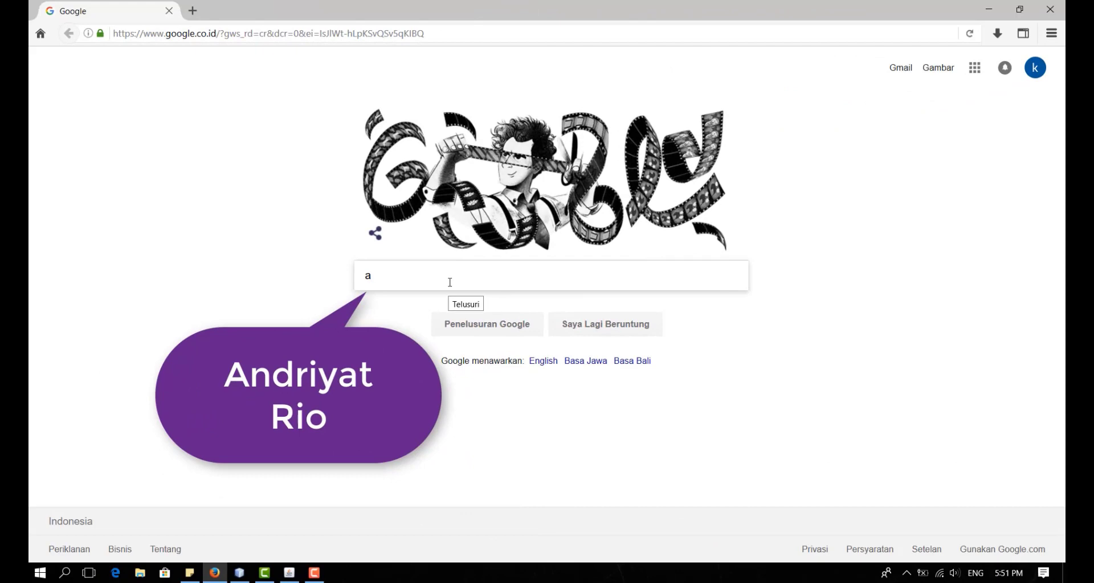
# Search Google for the video creator's name and open their YouTube channel
pyautogui.write('ndriyat rio')
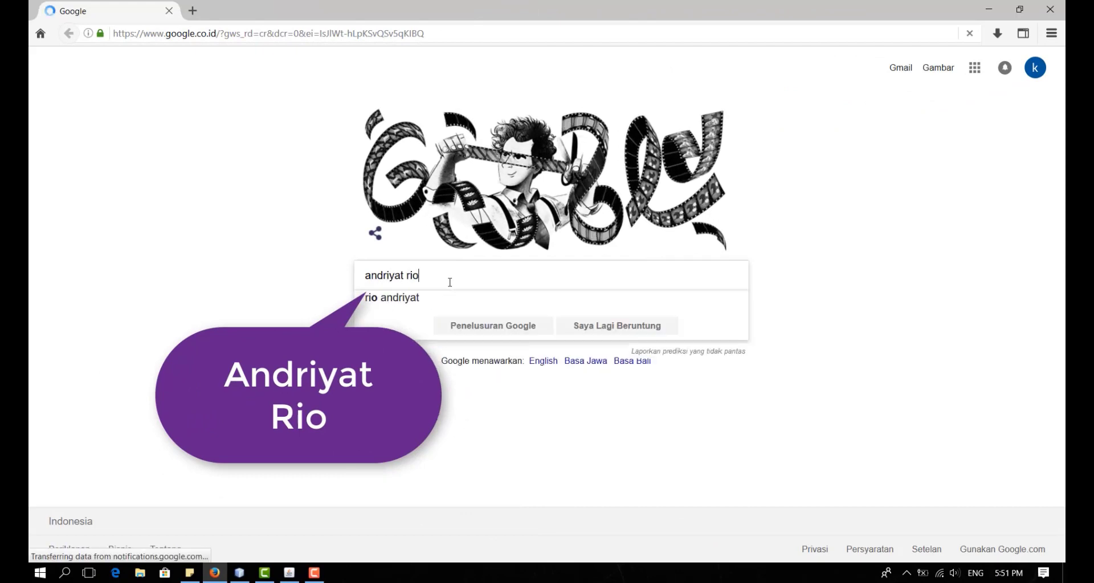
pyautogui.press('Return')
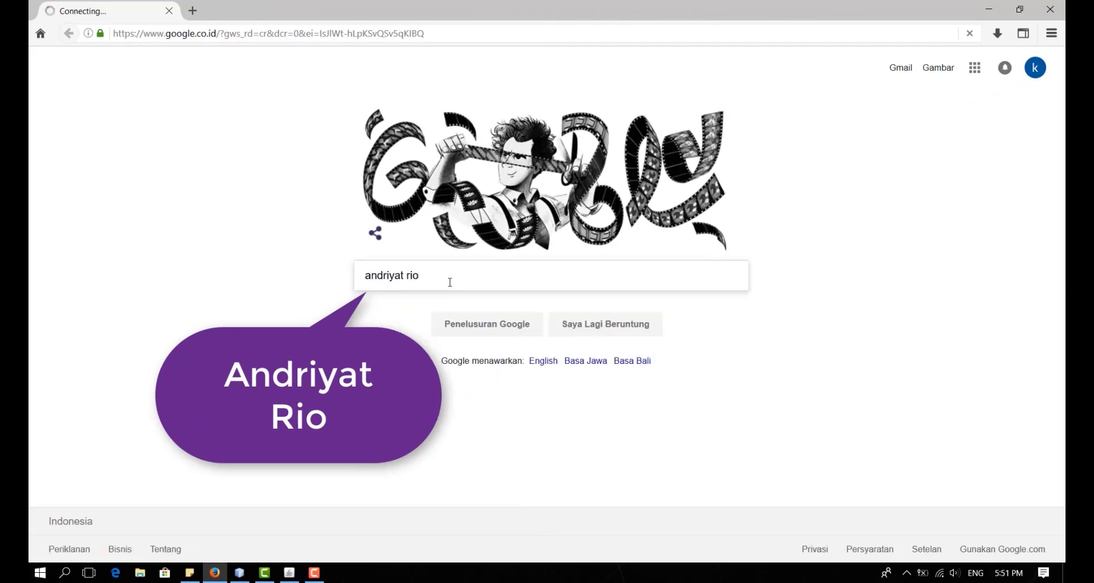
pyautogui.click(223, 176)
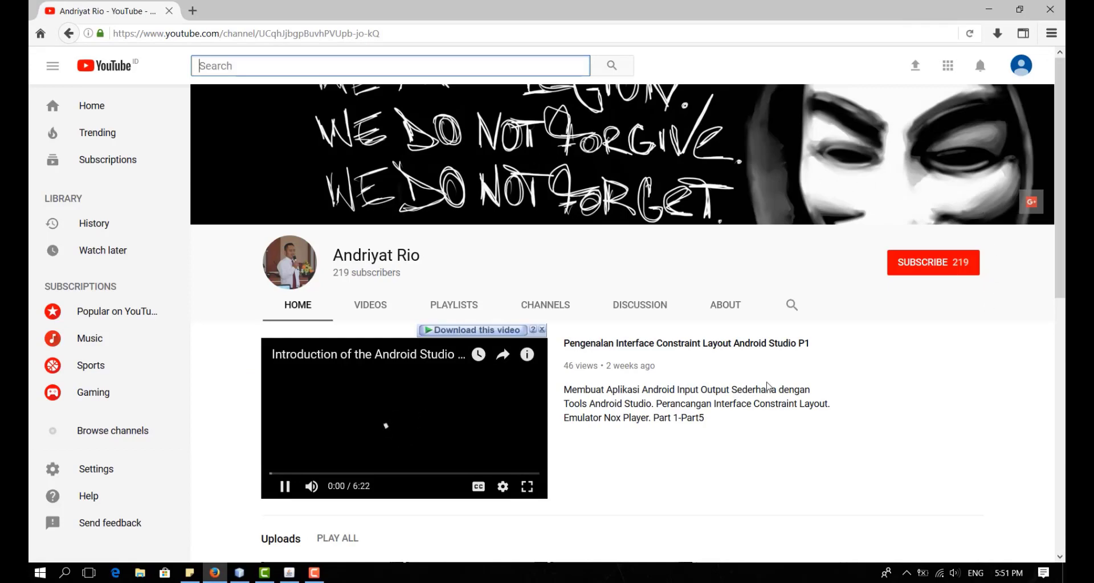
# Browse the playlists of the YouTube channel and subscribe to the channel
pyautogui.click(454, 305)
pyautogui.scroll(-4, 686, 311)
pyautogui.scroll(5, 682, 314)
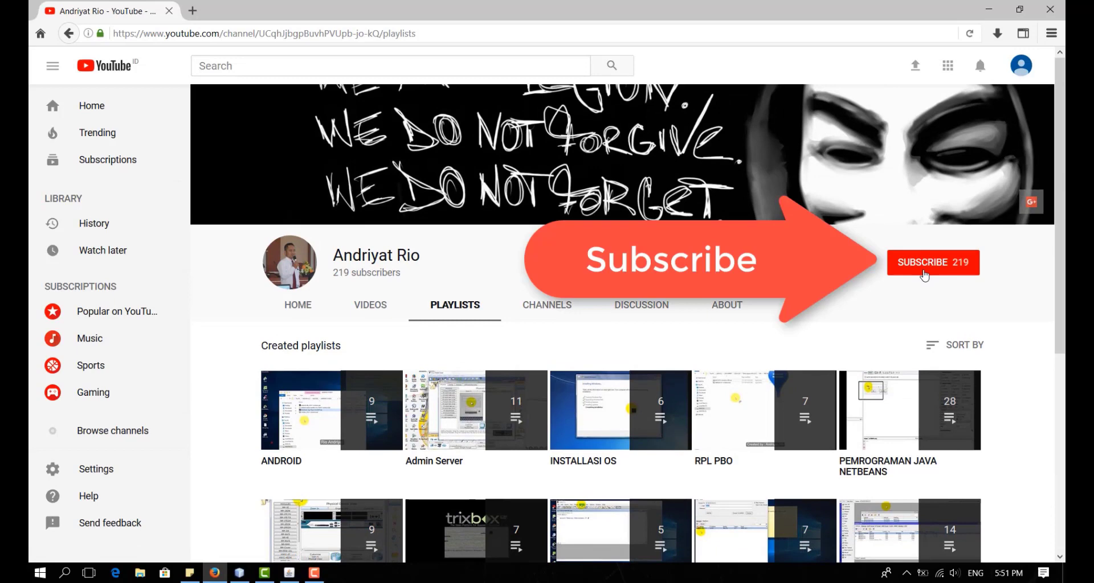
pyautogui.click(925, 268)
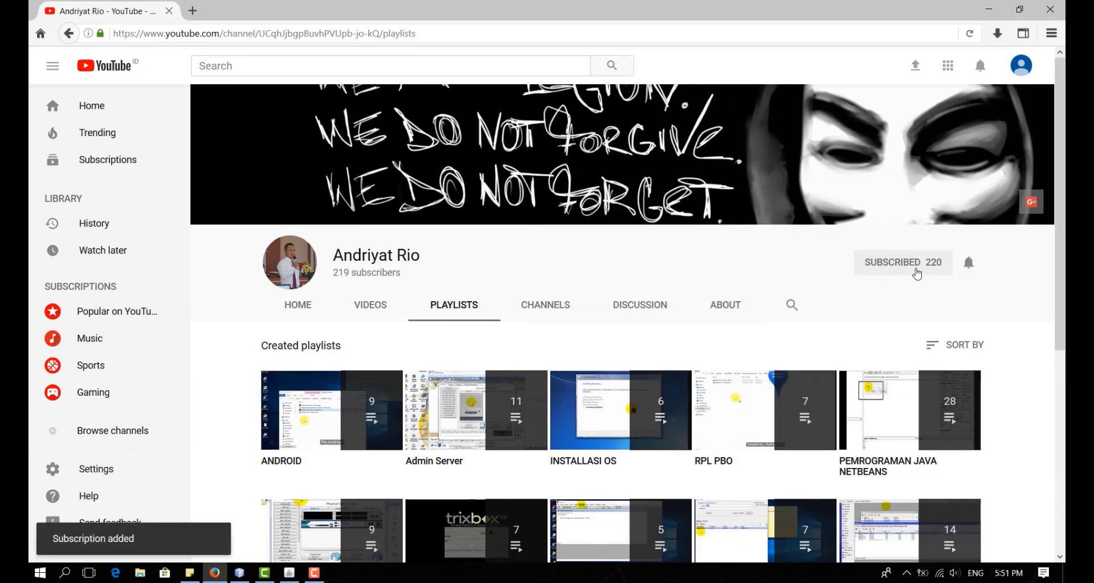